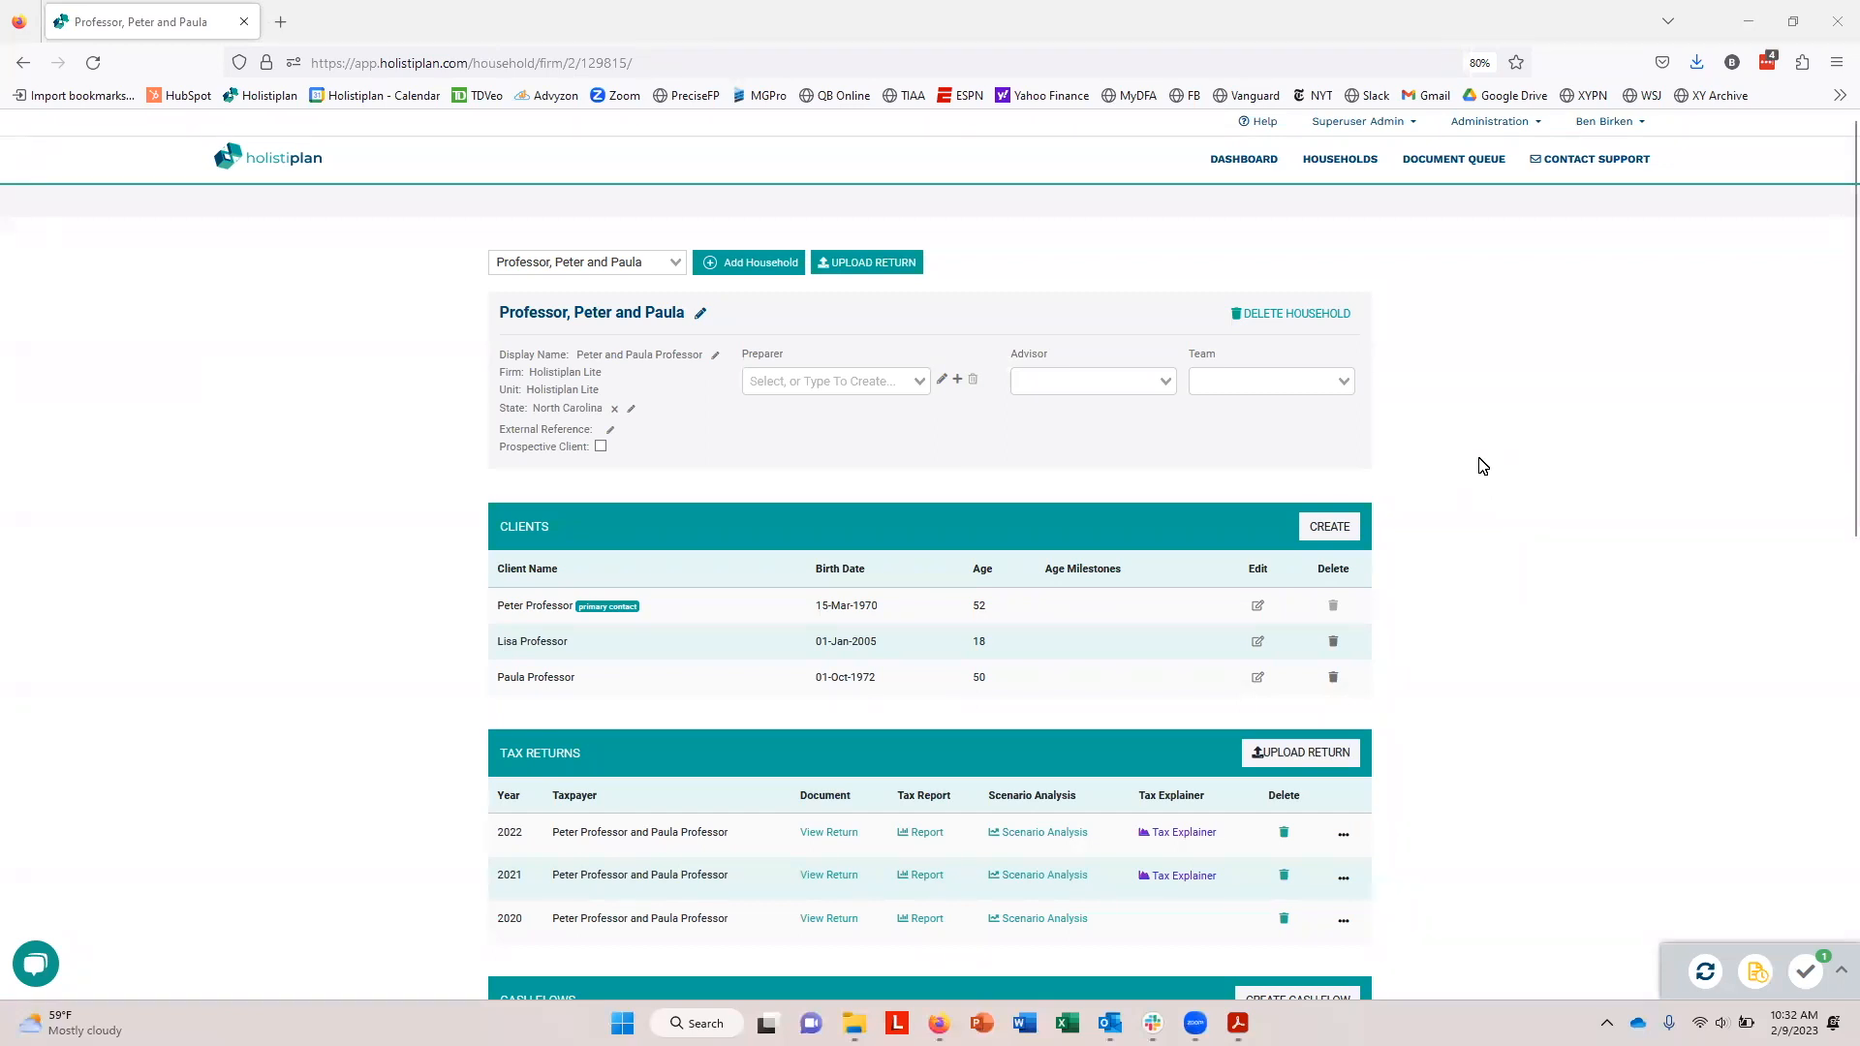
Create a new tax letter for the 2022 tax year in this household and open it for editing
{"action": "scroll", "coordinate": [1512, 581], "scroll_direction": "down", "scroll_amount": 10}
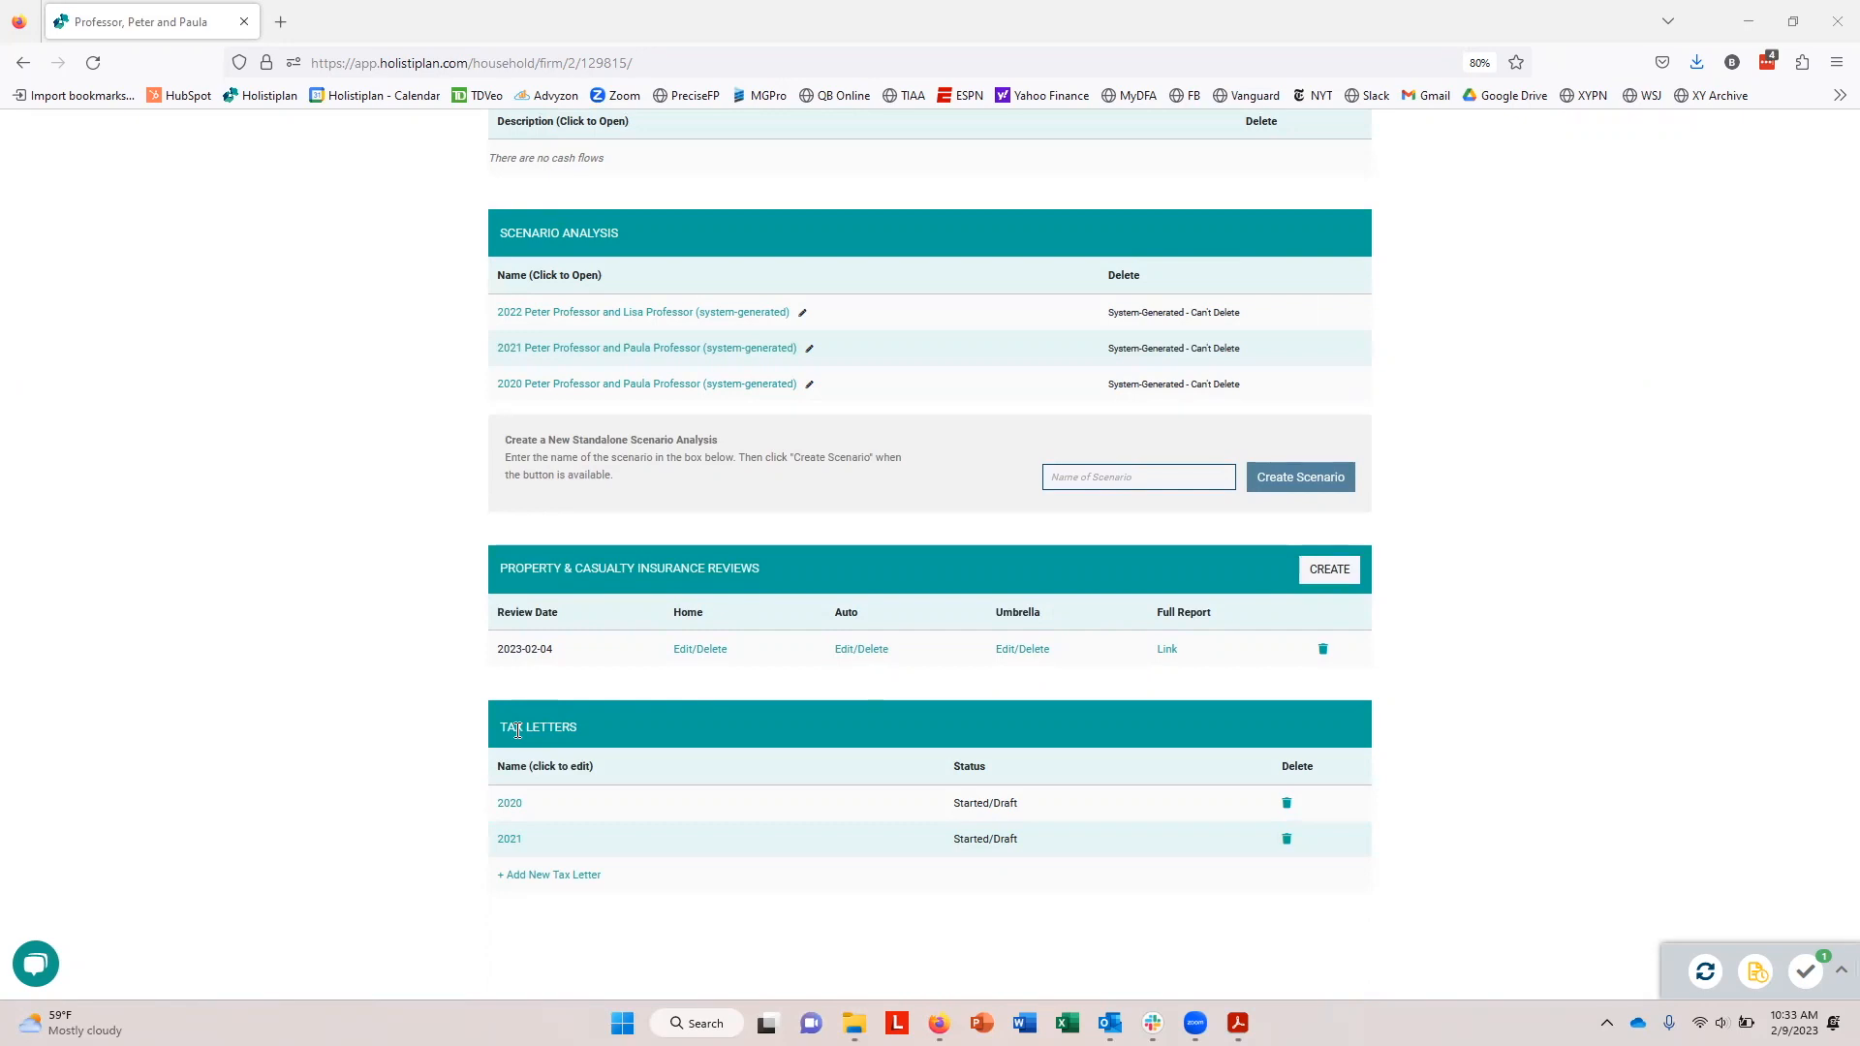
{"action": "left_click", "coordinate": [540, 876]}
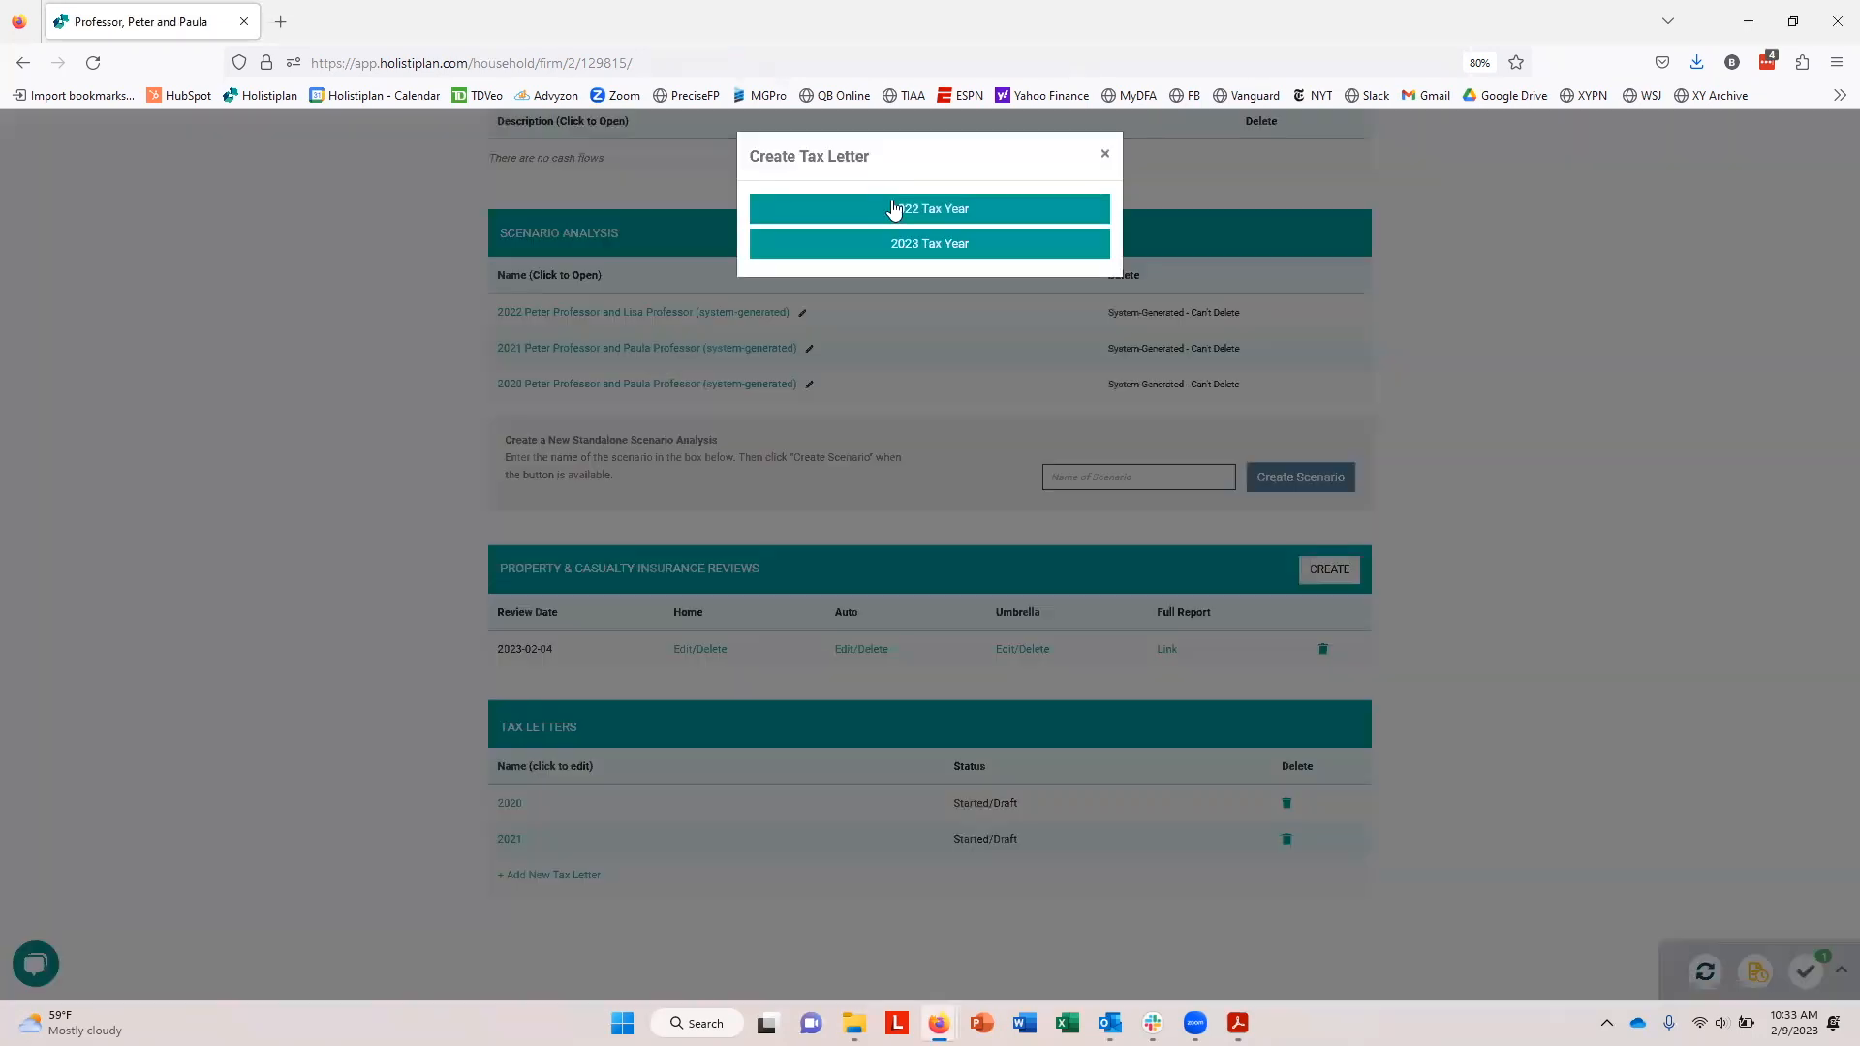
{"action": "left_click", "coordinate": [901, 225]}
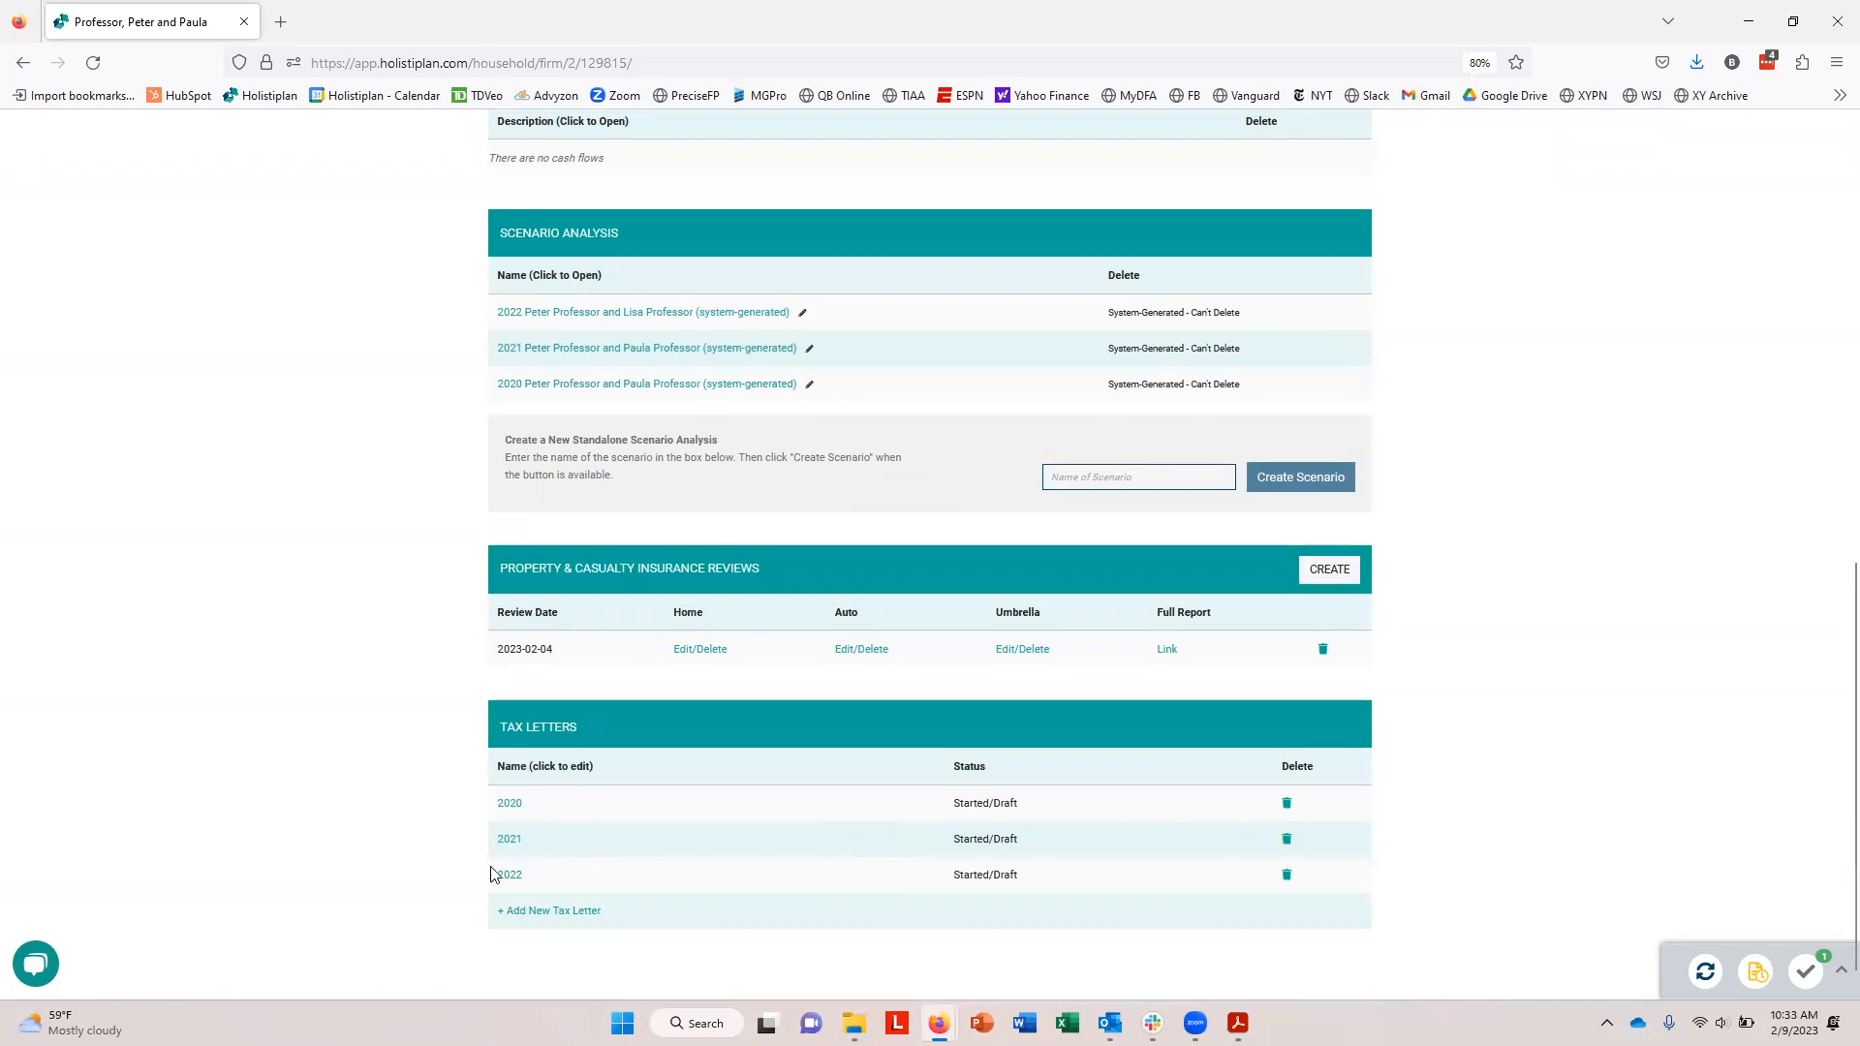
{"action": "left_click", "coordinate": [509, 879]}
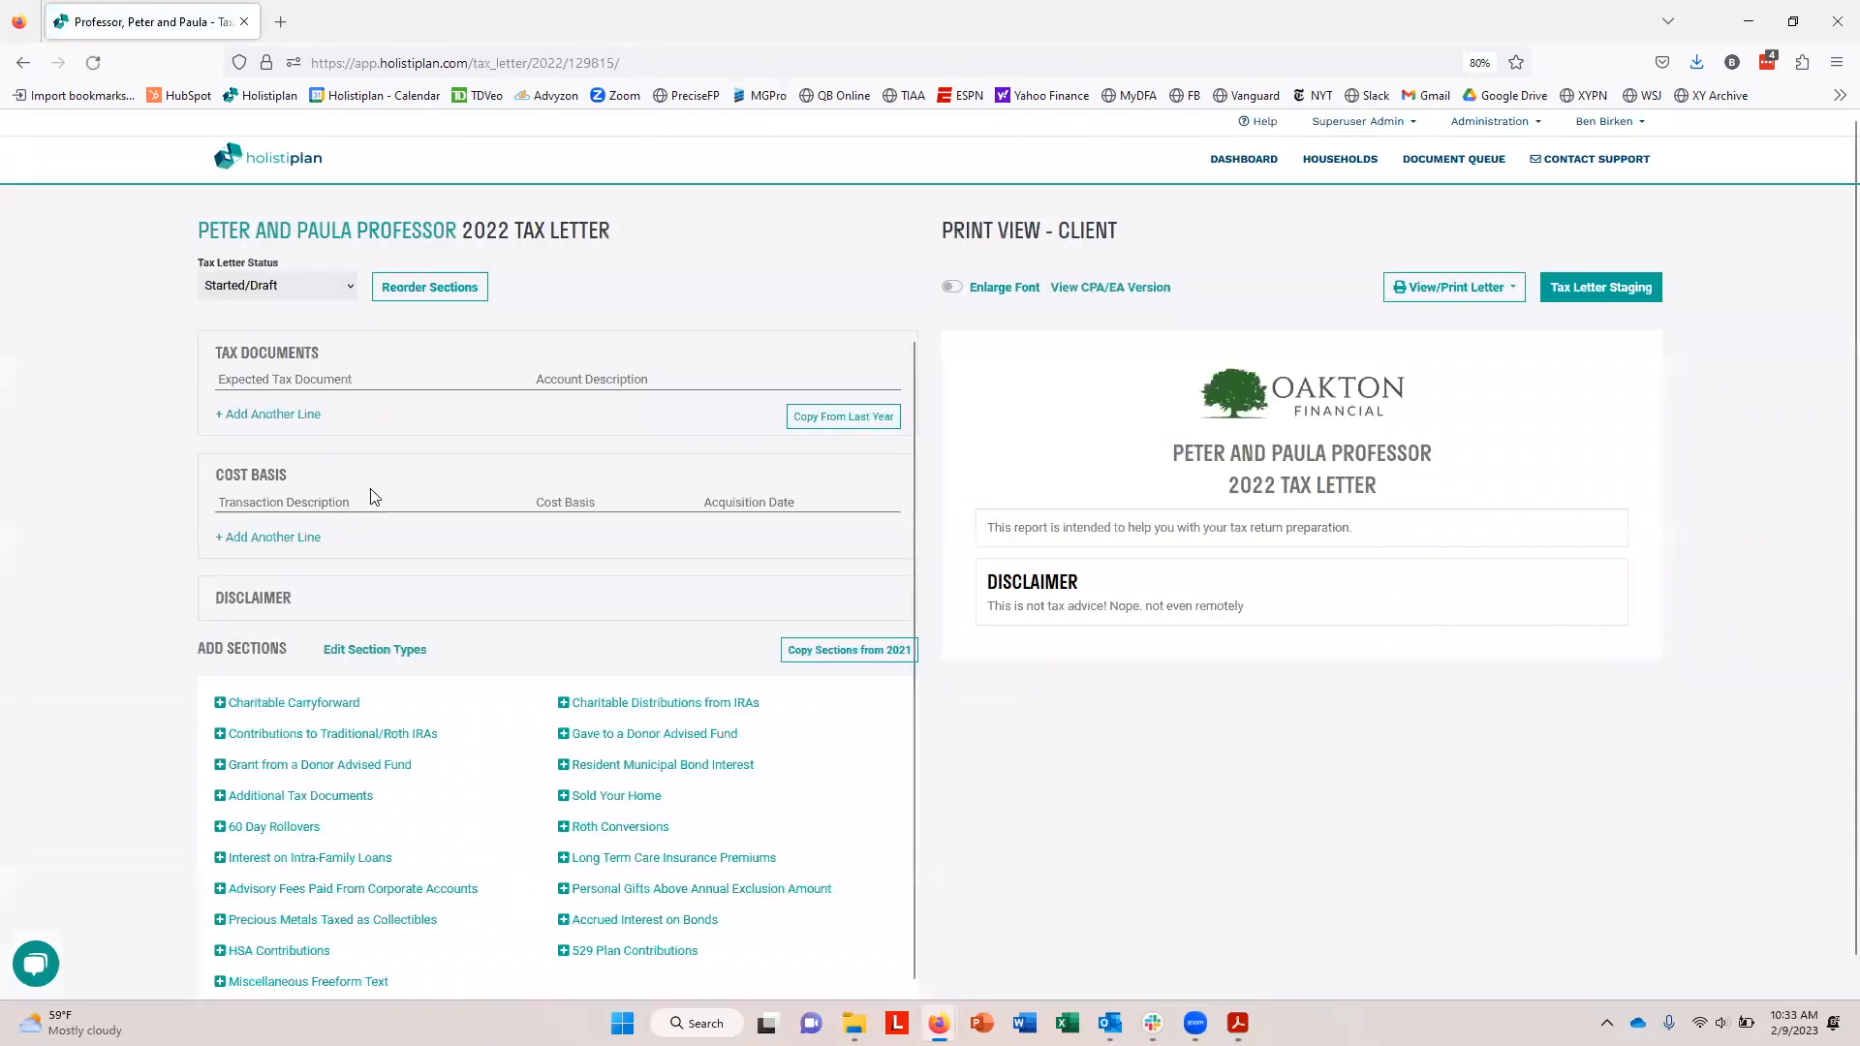
Add a tax document line with 1099 Consolidated as the expected tax document
{"action": "left_click", "coordinate": [269, 416]}
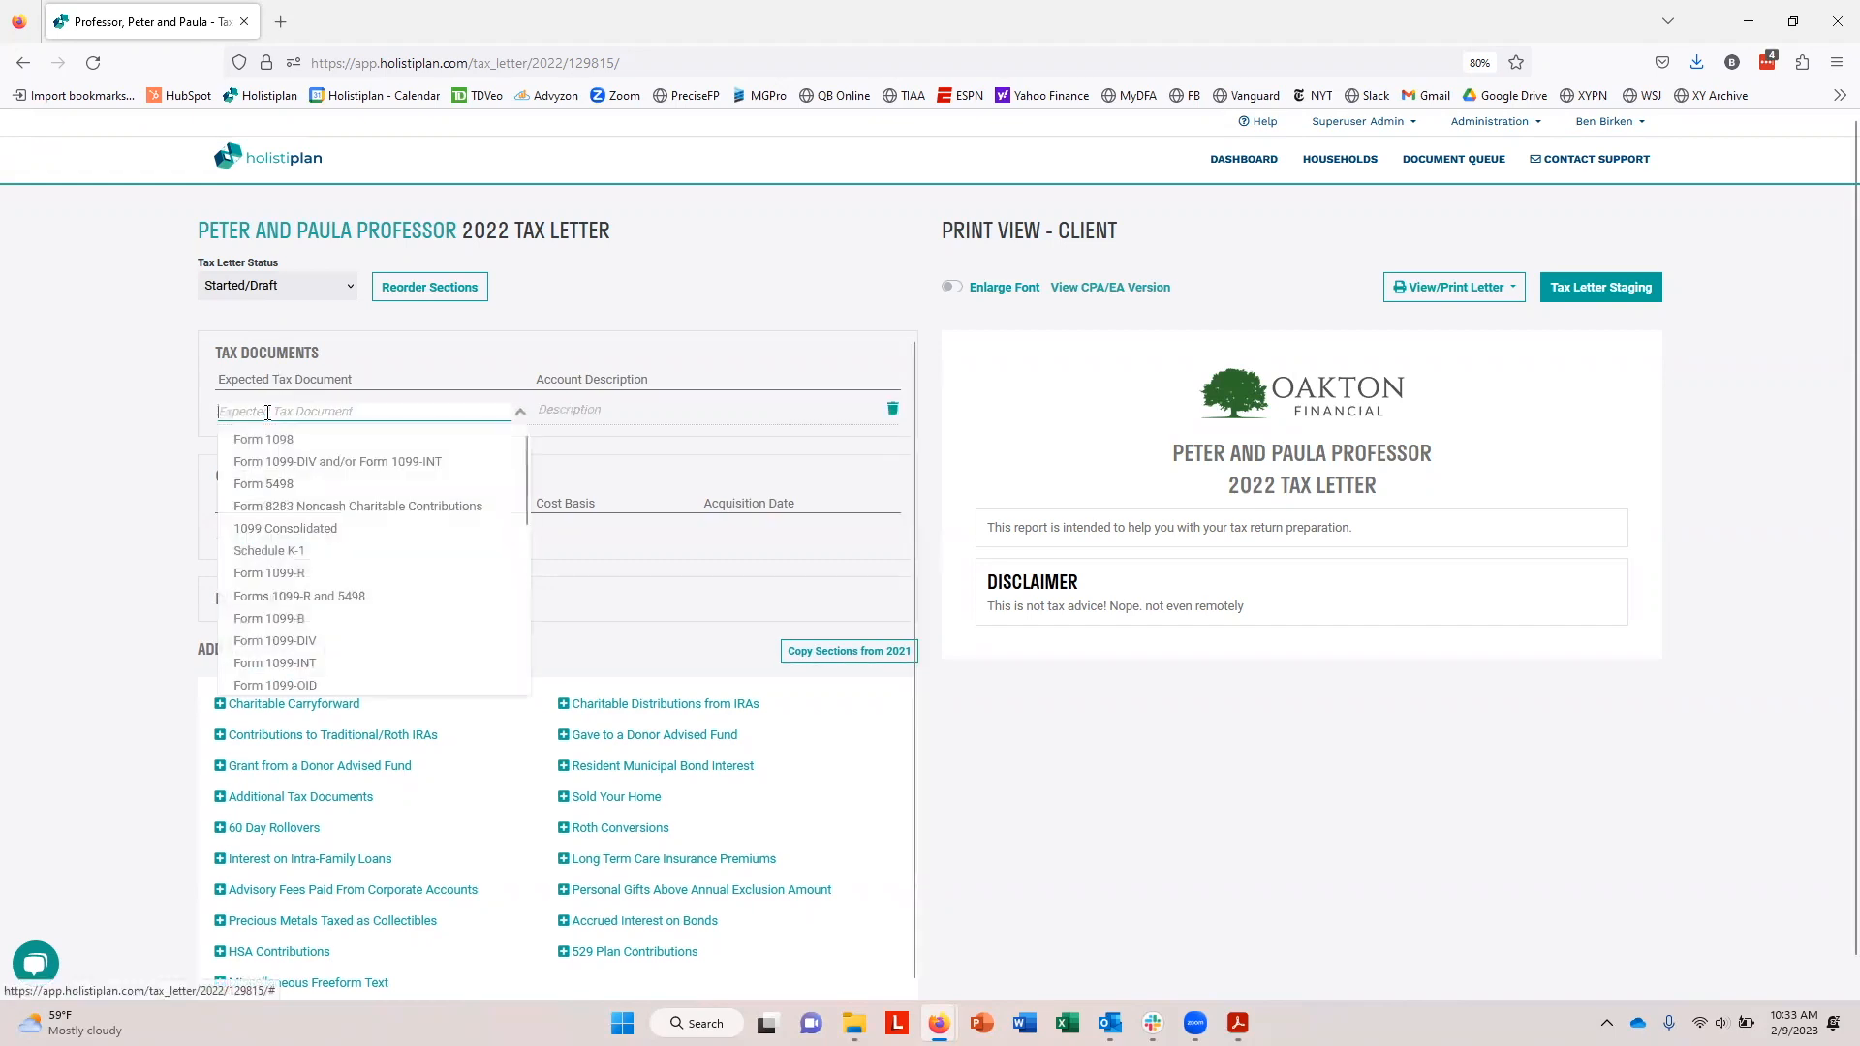
{"action": "scroll", "coordinate": [303, 504], "scroll_direction": "down", "scroll_amount": 5}
{"action": "scroll", "coordinate": [303, 503], "scroll_direction": "up", "scroll_amount": 5}
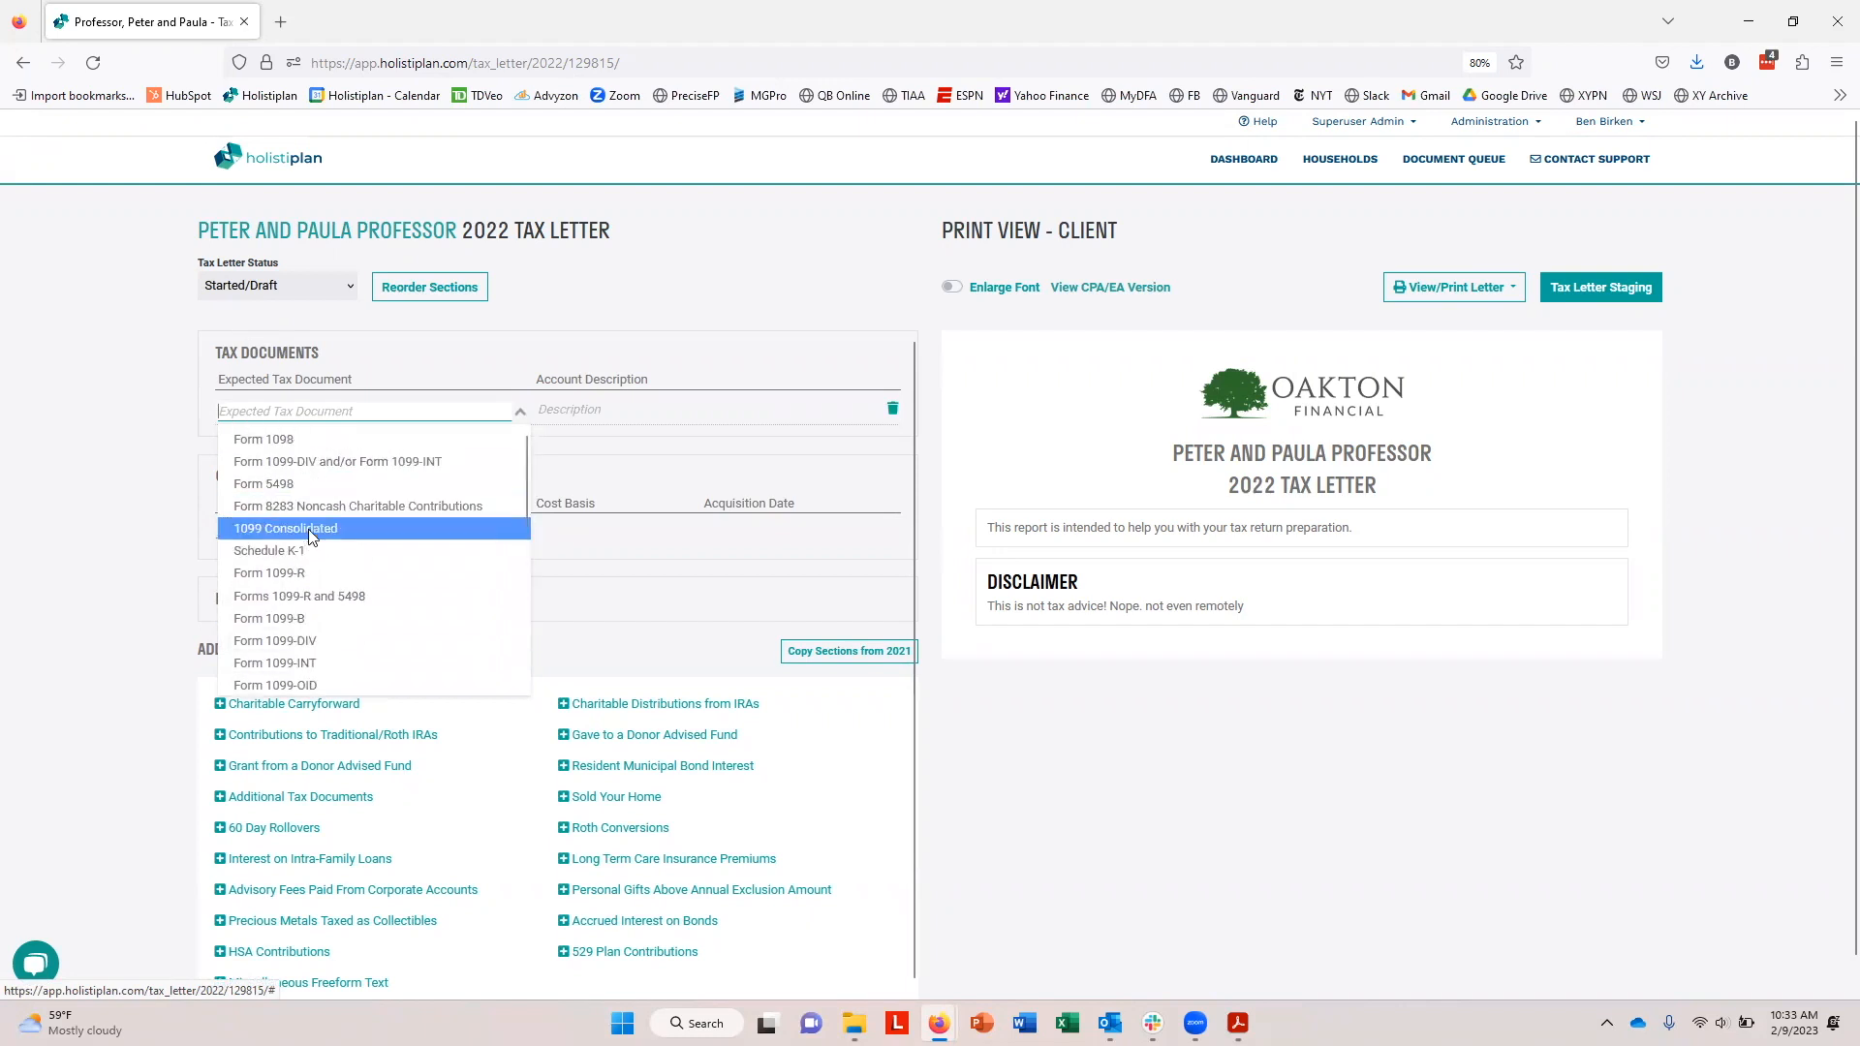
{"action": "left_click", "coordinate": [310, 539]}
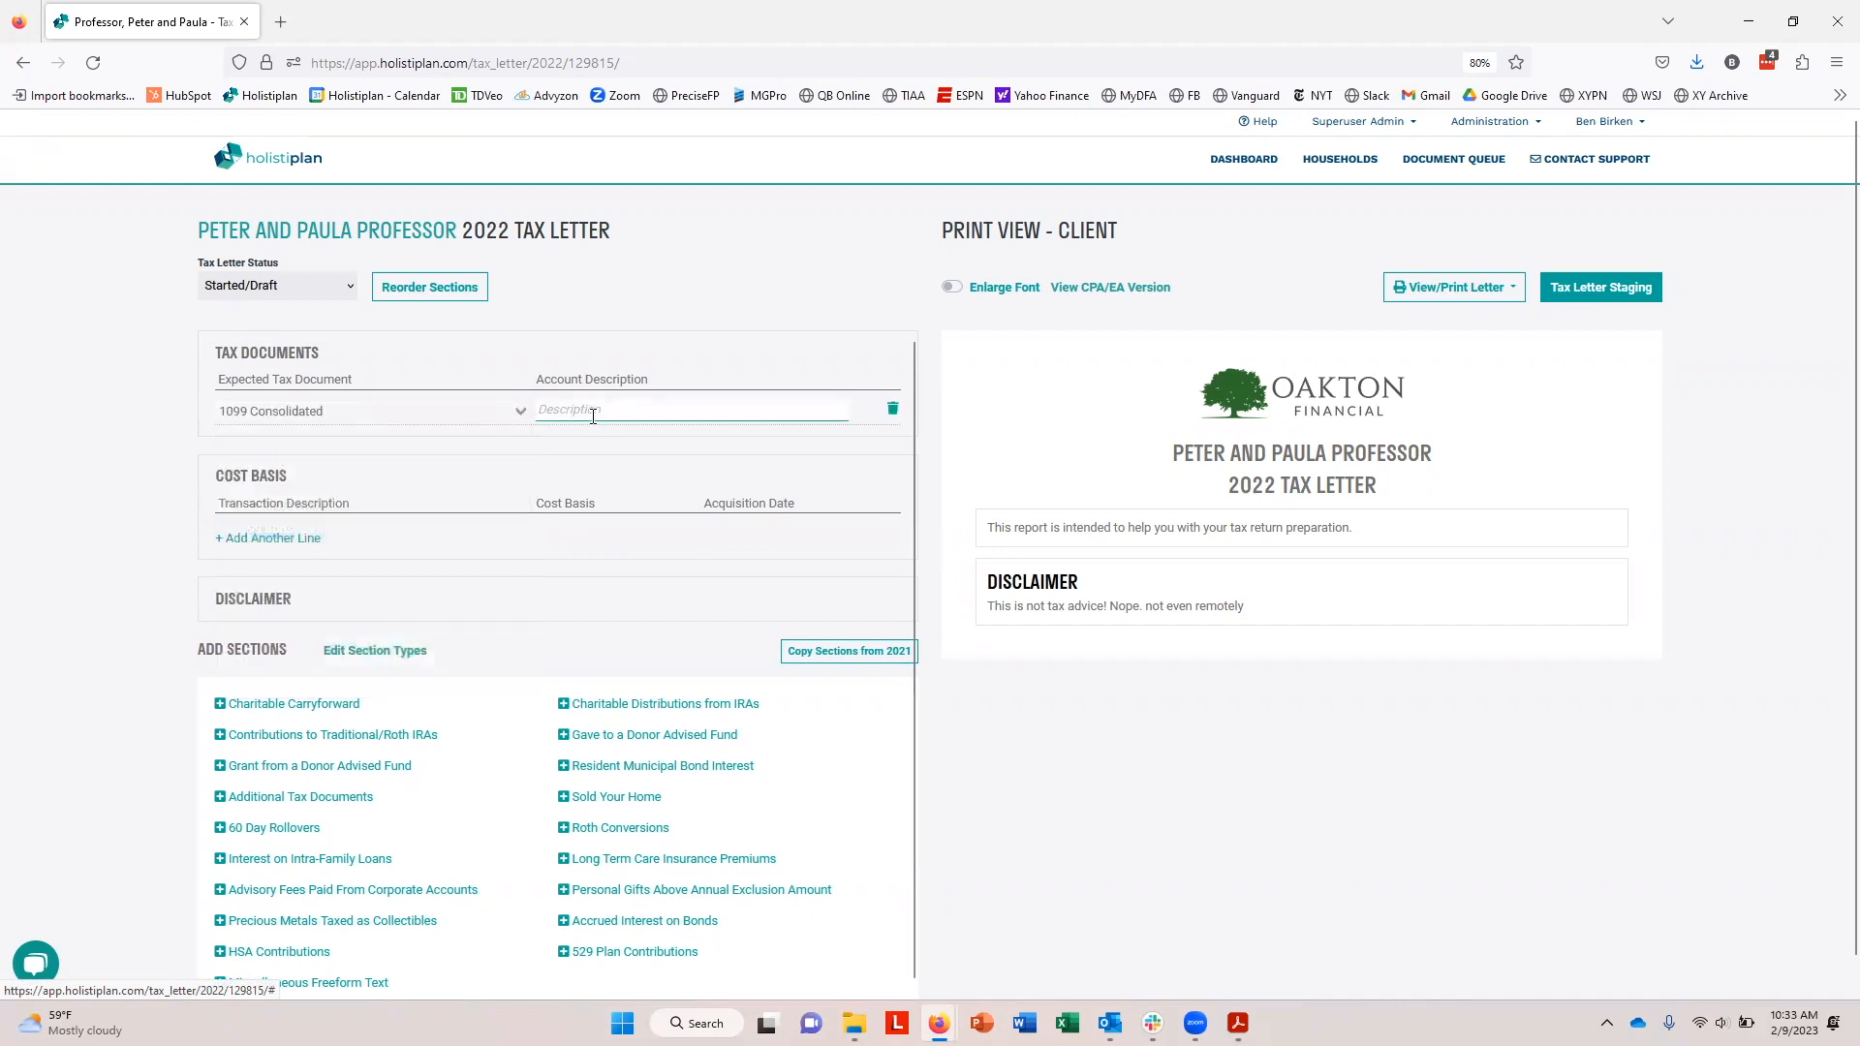
Set the account description of the 1099 Consolidated line to "Joint Fidelity Brokerage Account"
{"action": "type", "text": "Joint "}
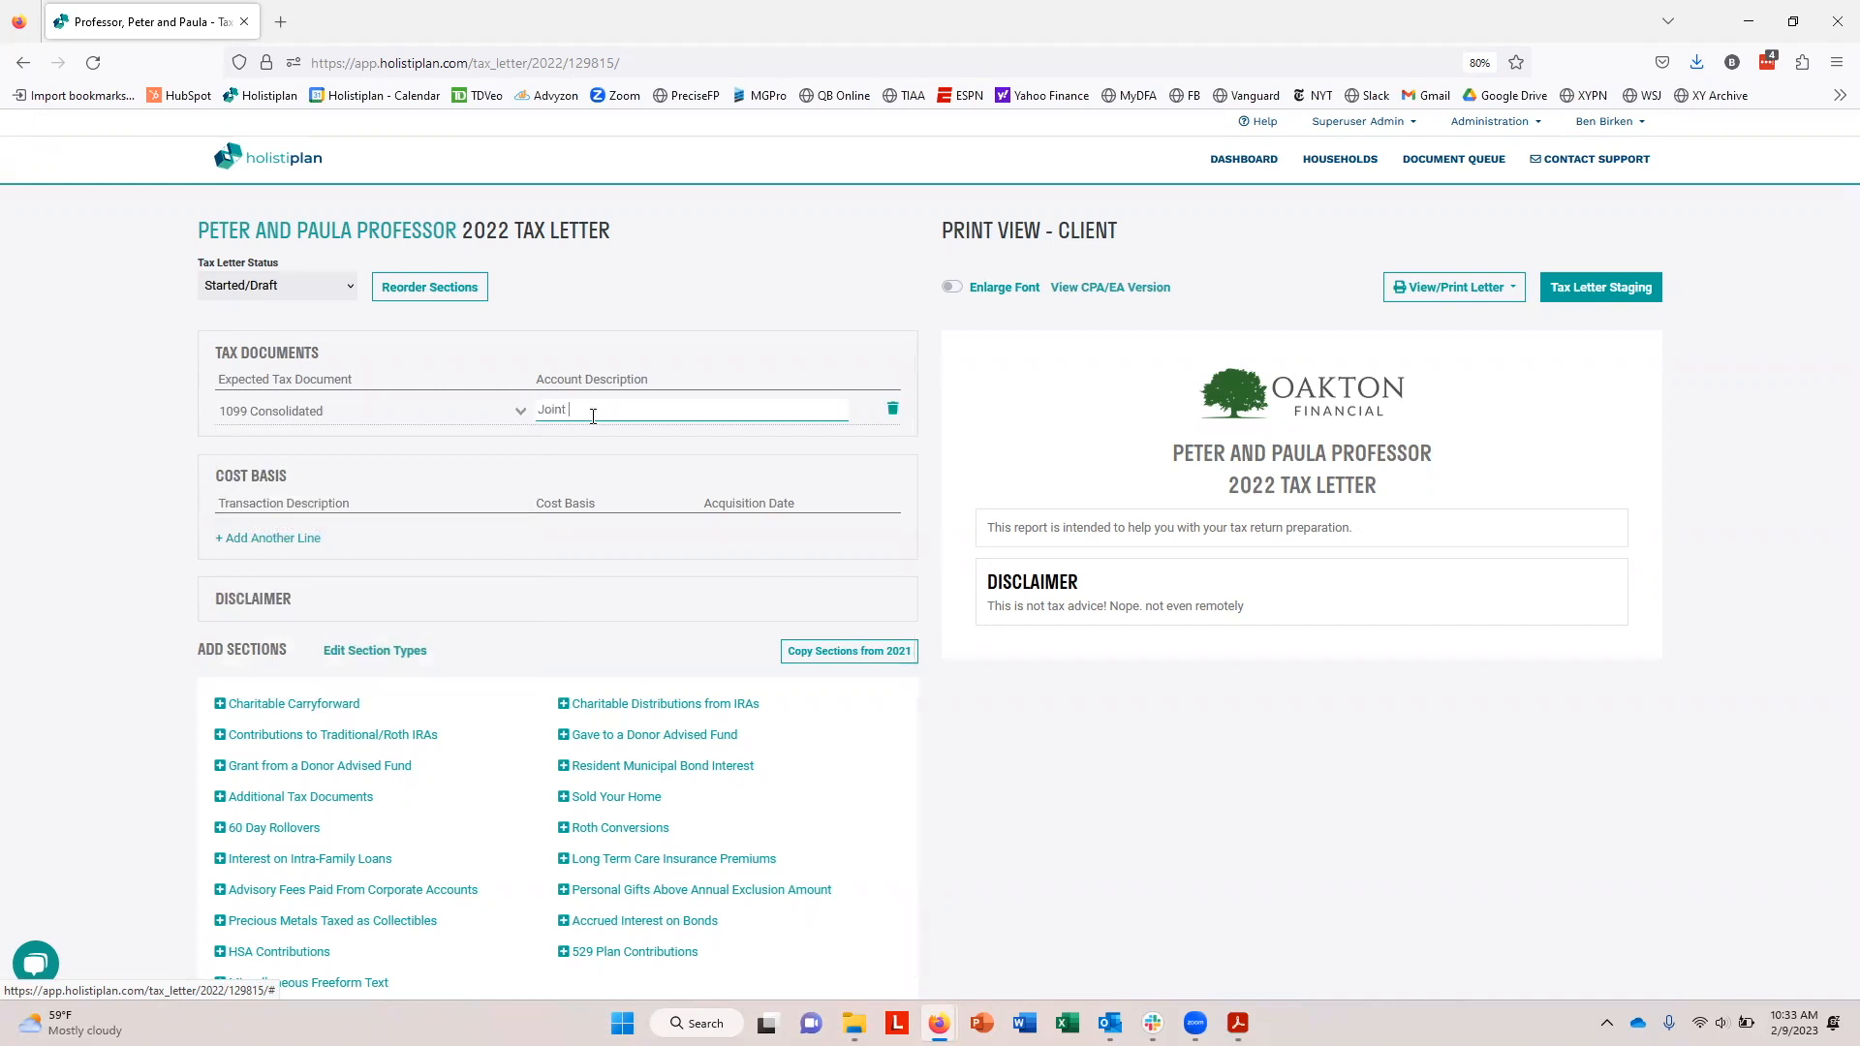
{"action": "type", "text": "Fidelity Brokerage ACcount"}
{"action": "key", "text": "BackSpace"}
{"action": "key", "text": "BackSpace"}
{"action": "key", "text": "BackSpace"}
{"action": "key", "text": "BackSpace"}
{"action": "key", "text": "BackSpace"}
{"action": "key", "text": "BackSpace"}
{"action": "type", "text": "ccount"}
{"action": "key", "text": "Tab"}
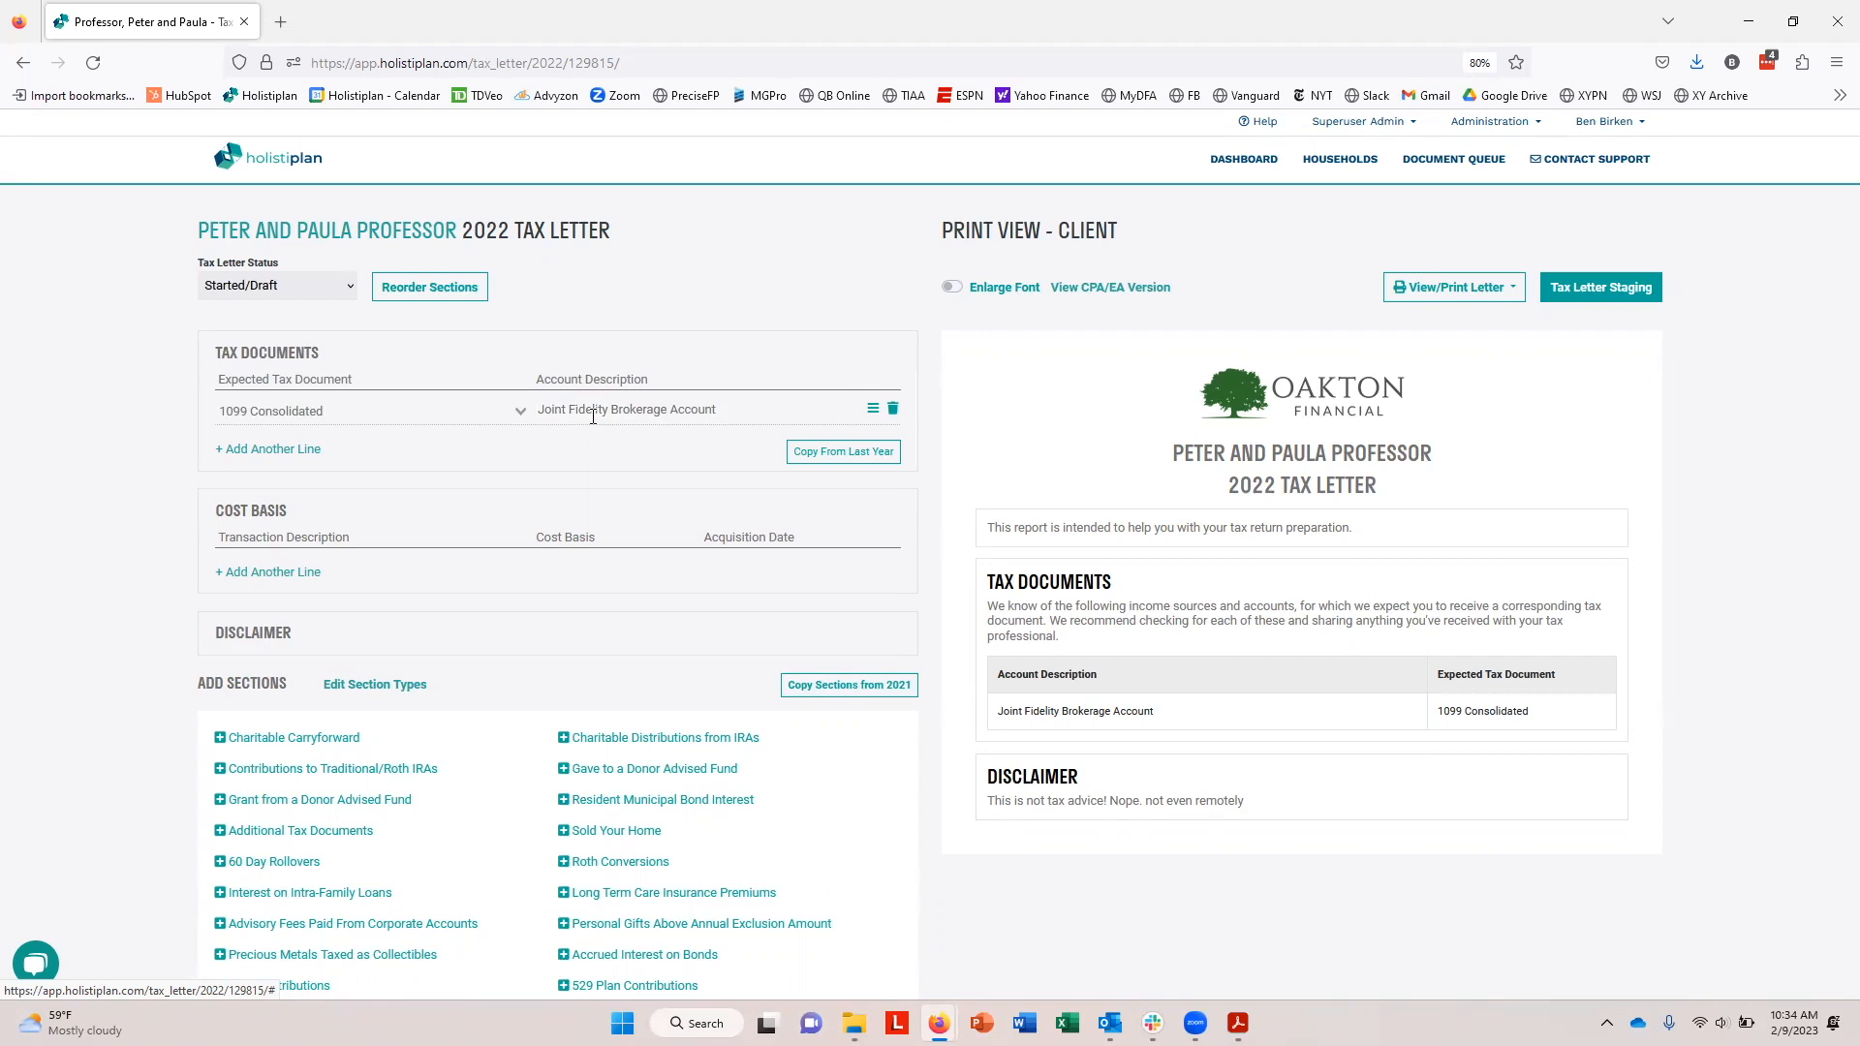
Add a second tax document line and choose the Other option as its document type
{"action": "left_click", "coordinate": [263, 450]}
{"action": "scroll", "coordinate": [366, 600], "scroll_direction": "down", "scroll_amount": 4}
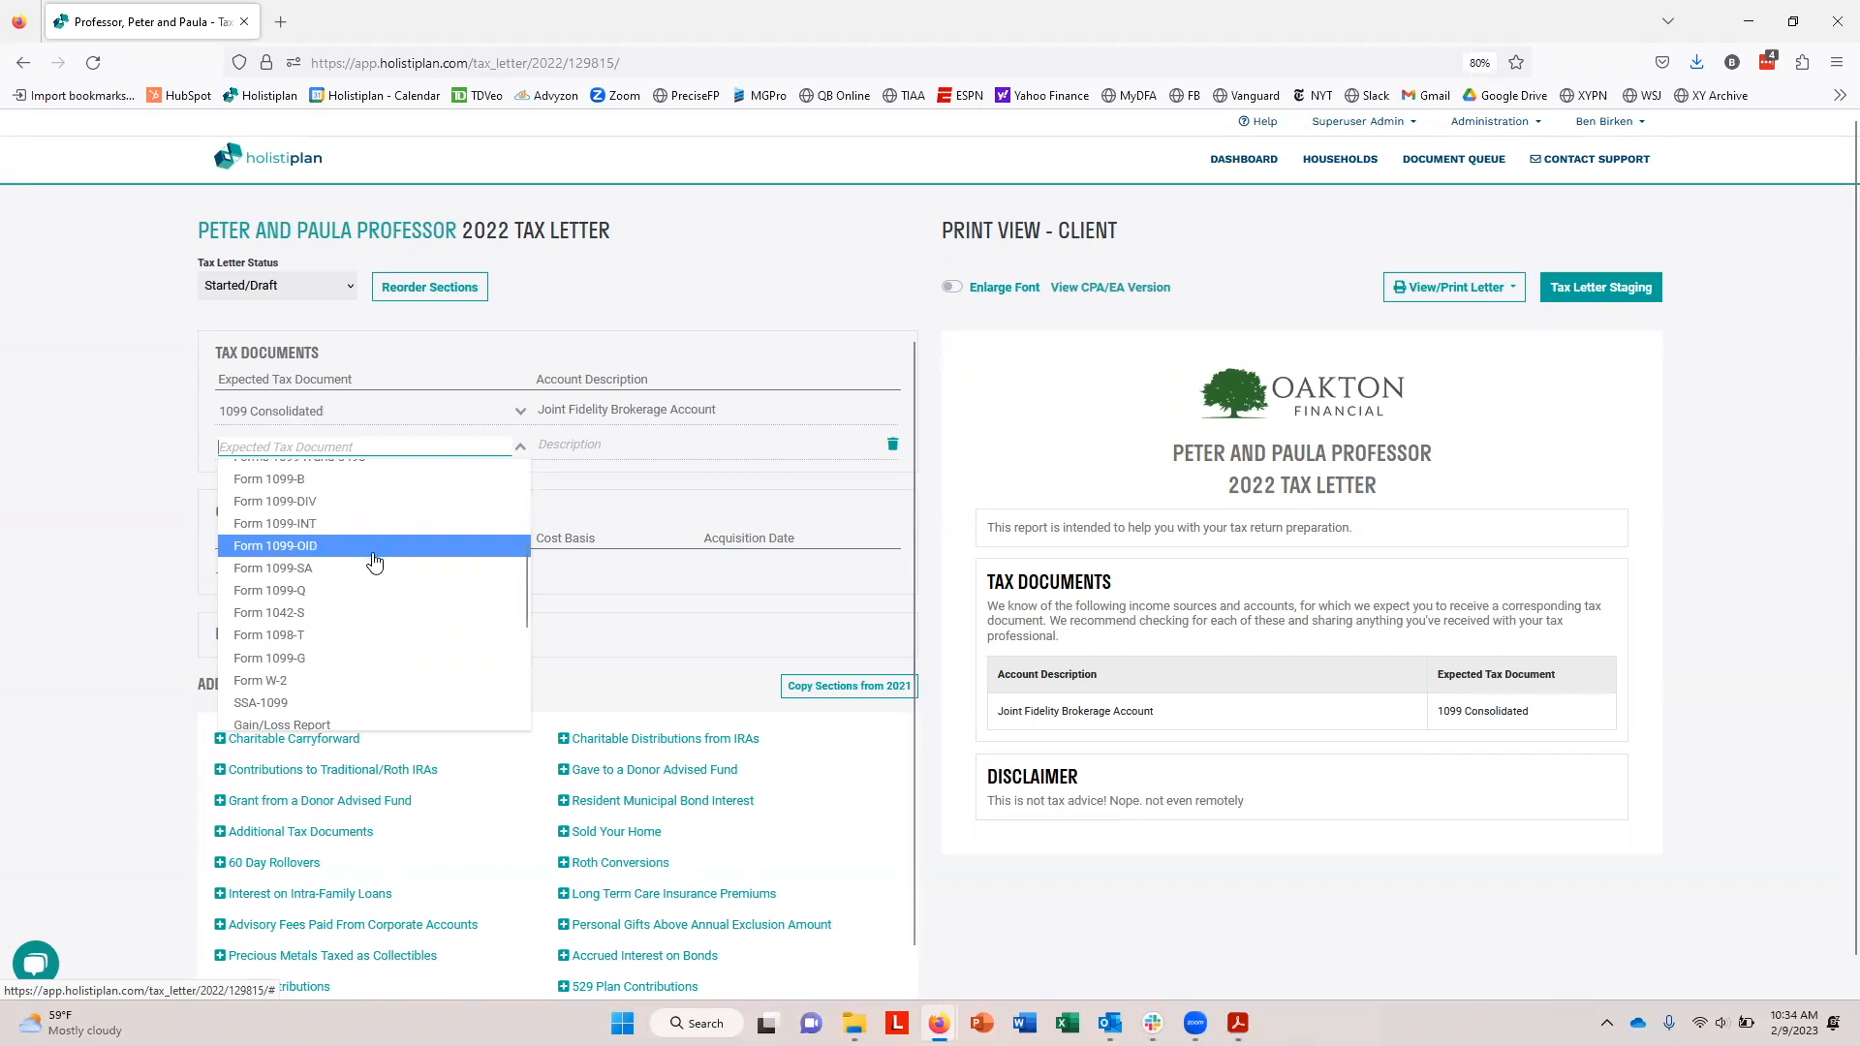
{"action": "scroll", "coordinate": [378, 564], "scroll_direction": "up", "scroll_amount": 3}
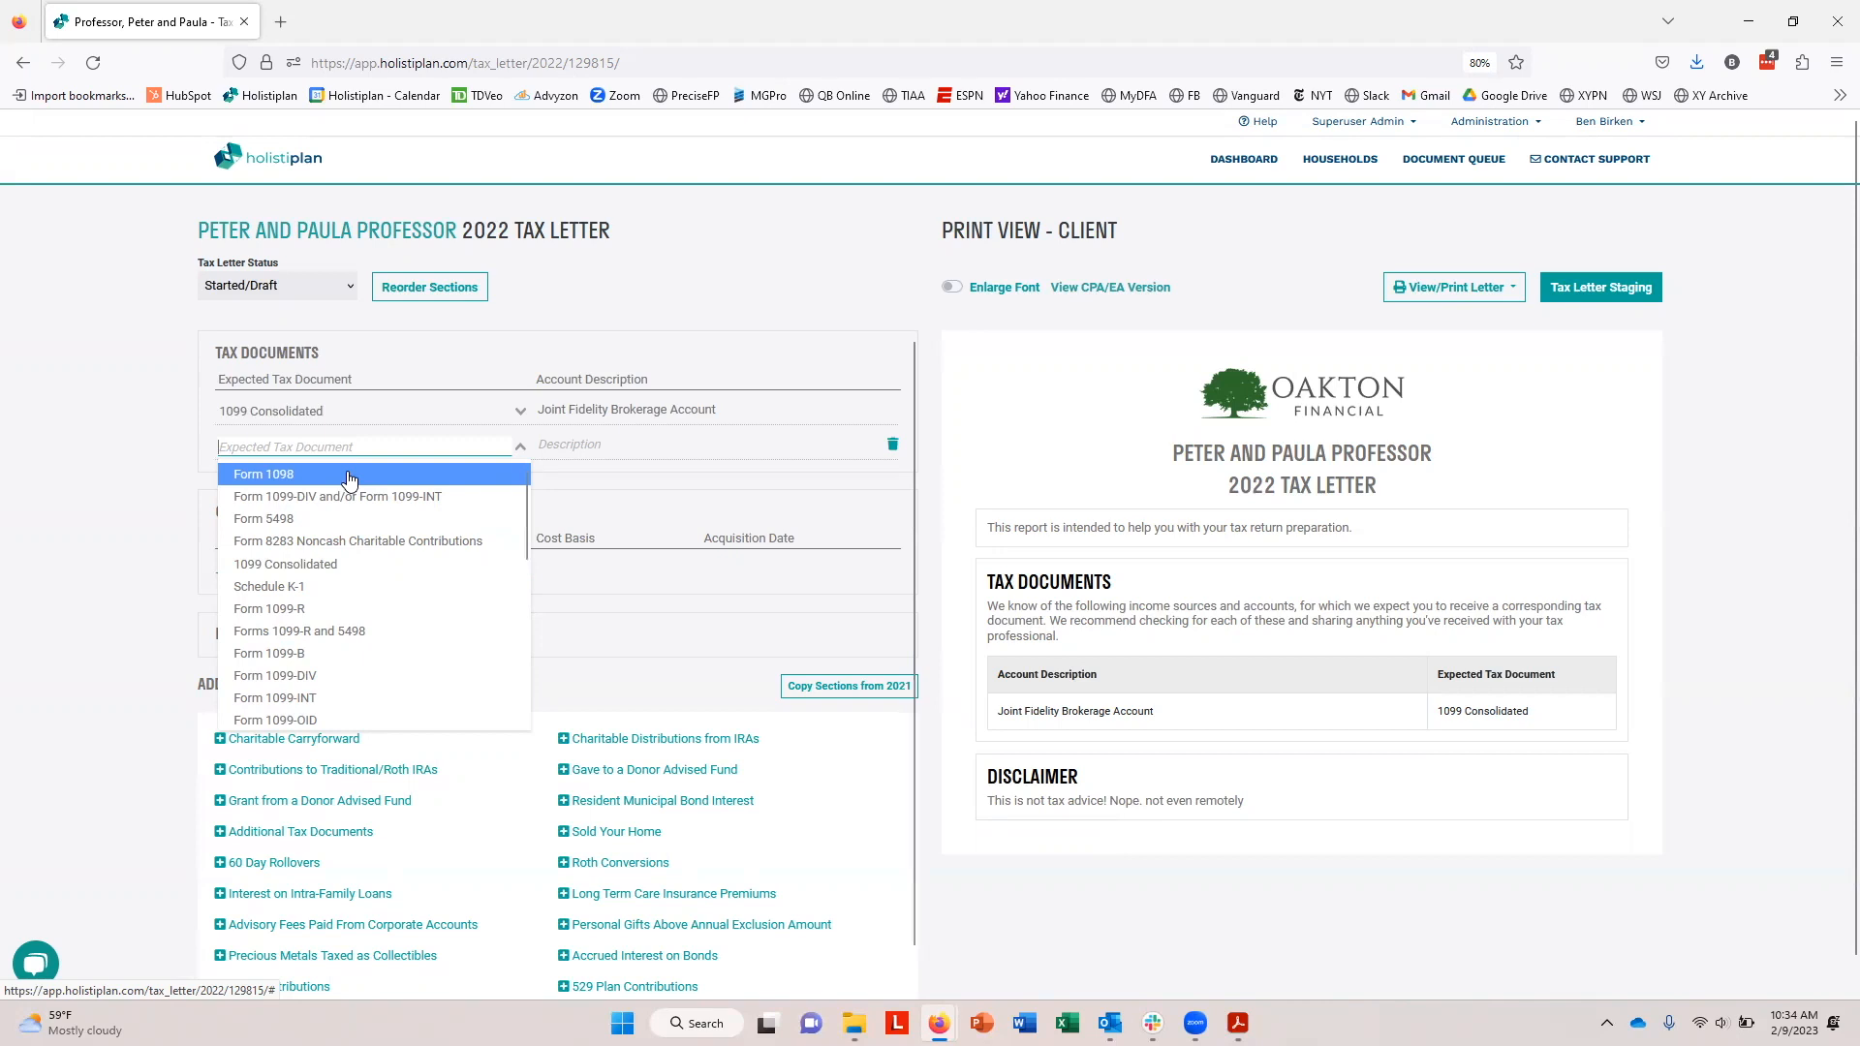
{"action": "scroll", "coordinate": [374, 557], "scroll_direction": "down", "scroll_amount": 5}
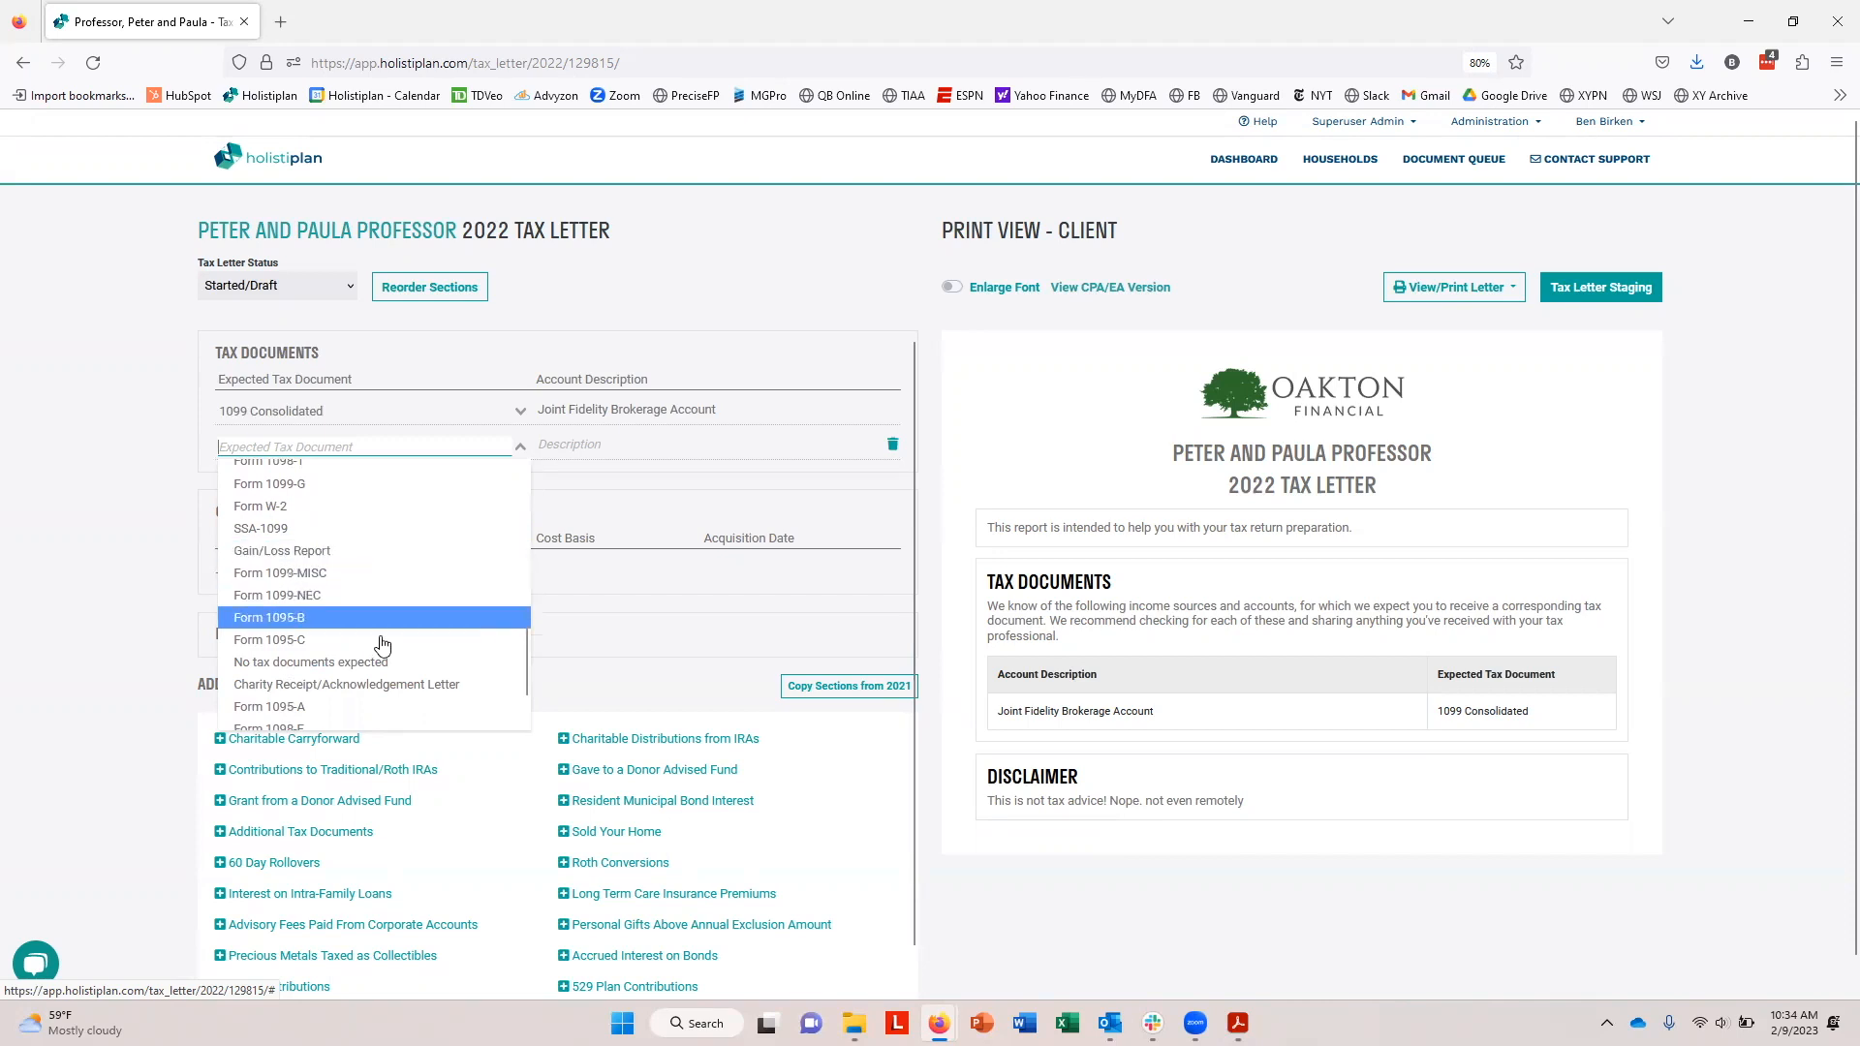
{"action": "scroll", "coordinate": [378, 655], "scroll_direction": "down", "scroll_amount": 1}
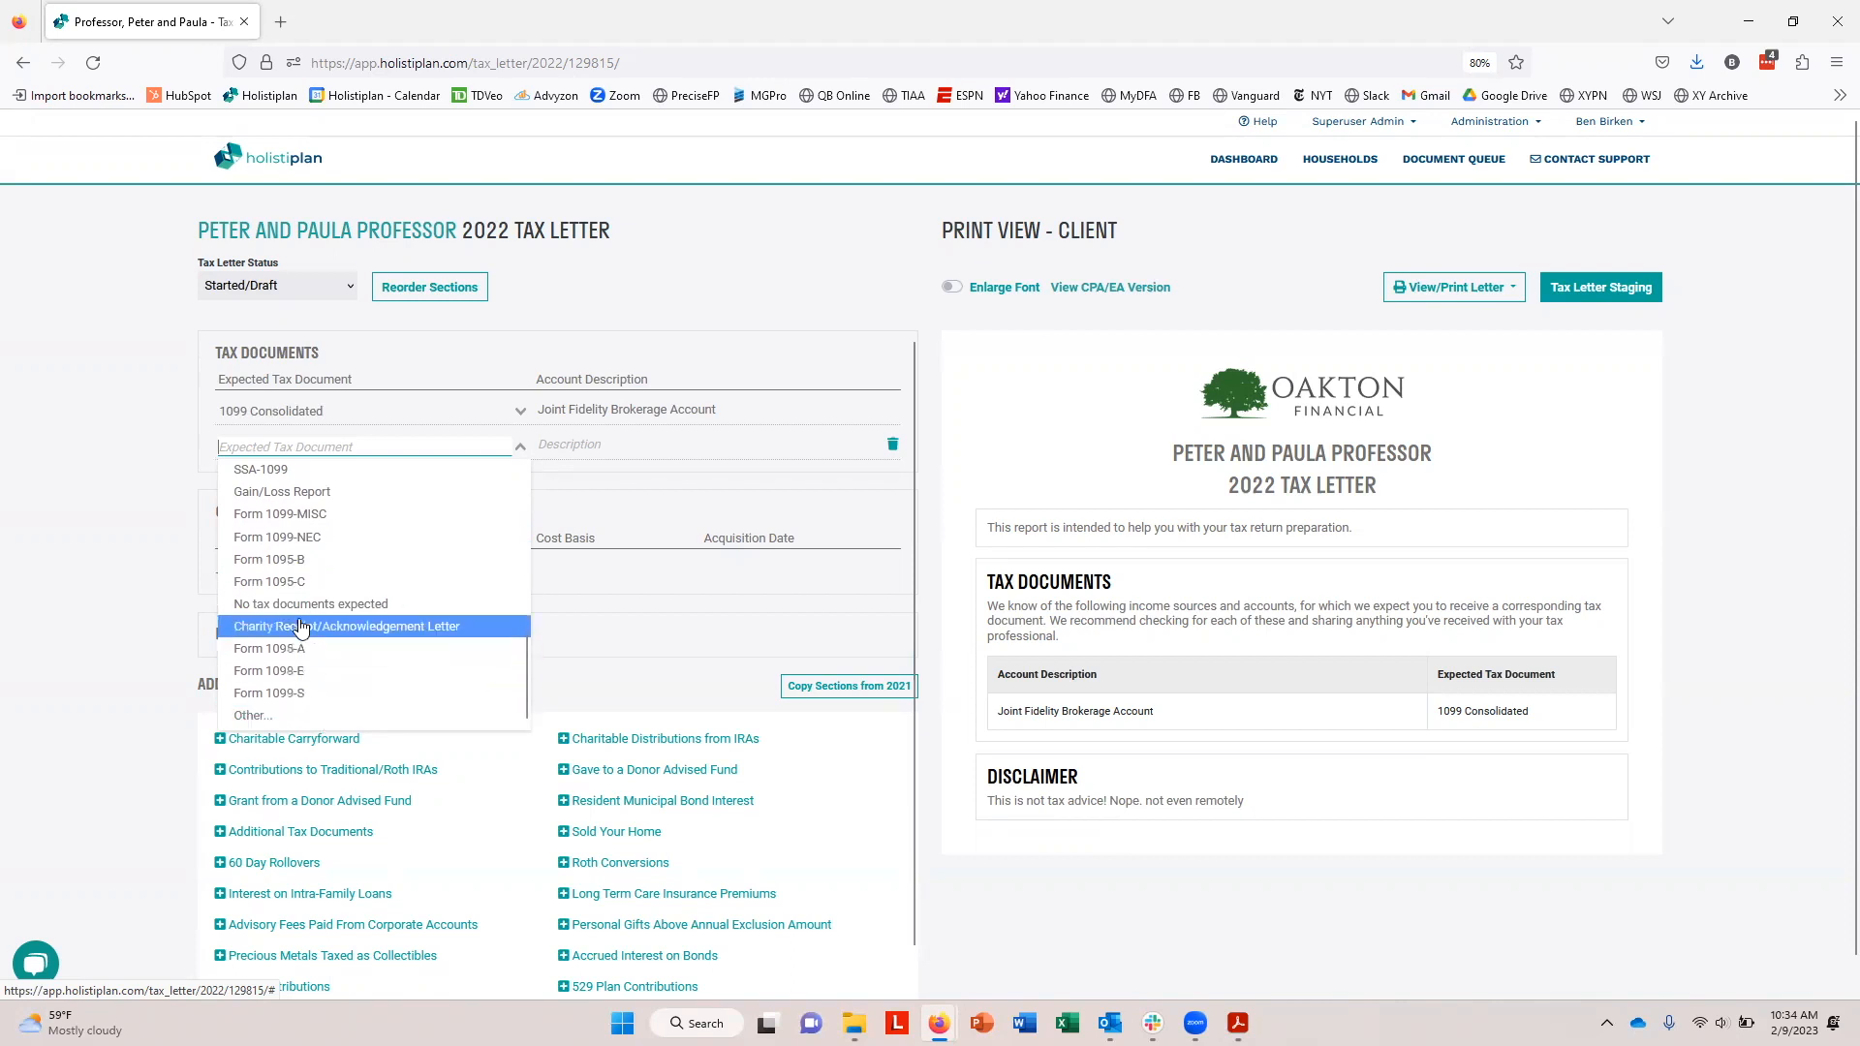
{"action": "left_click", "coordinate": [298, 717]}
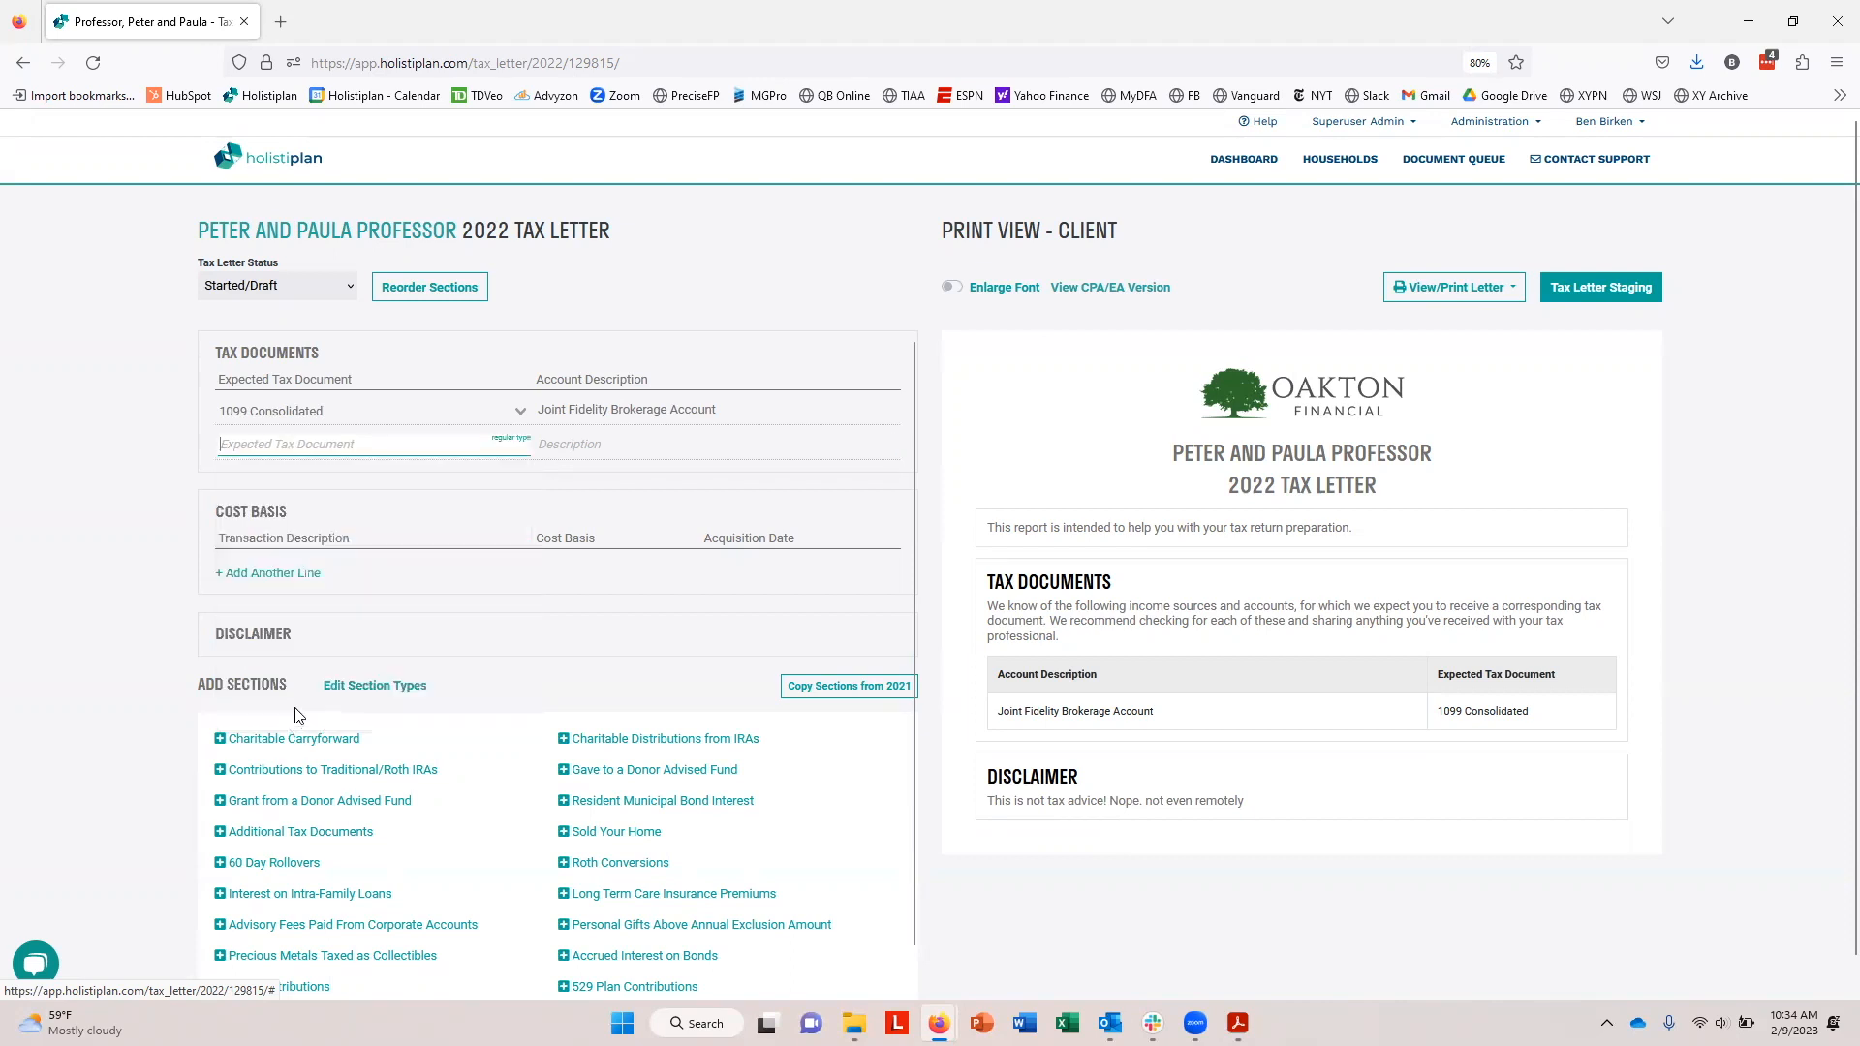
Name the custom document "Other Tax Document" and give it the account description "Other document description"
{"action": "type", "text": "Ohtther Tax Docum"}
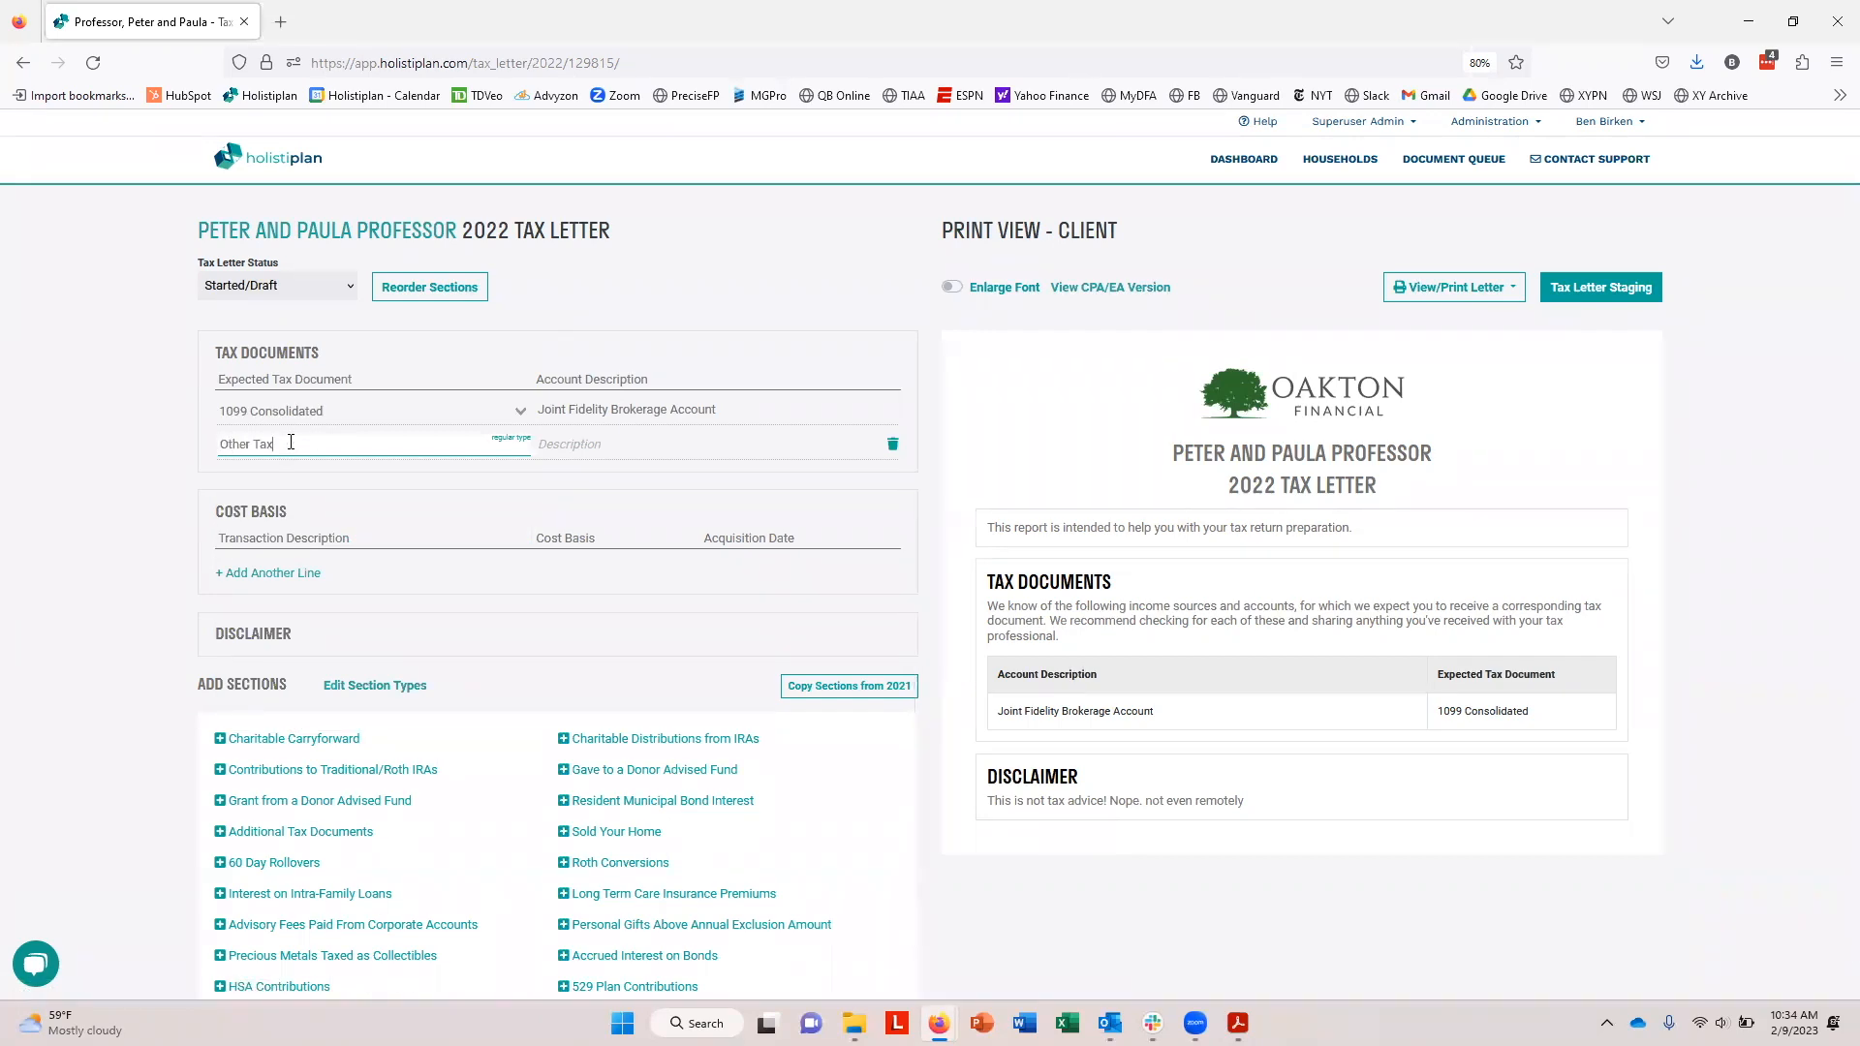
{"action": "key", "text": "BackSpace"}
{"action": "key", "text": "BackSpace"}
{"action": "key", "text": "BackSpace"}
{"action": "key", "text": "BackSpace"}
{"action": "type", "text": "ocument"}
{"action": "key", "text": "Tab"}
{"action": "type", "text": "Ot"}
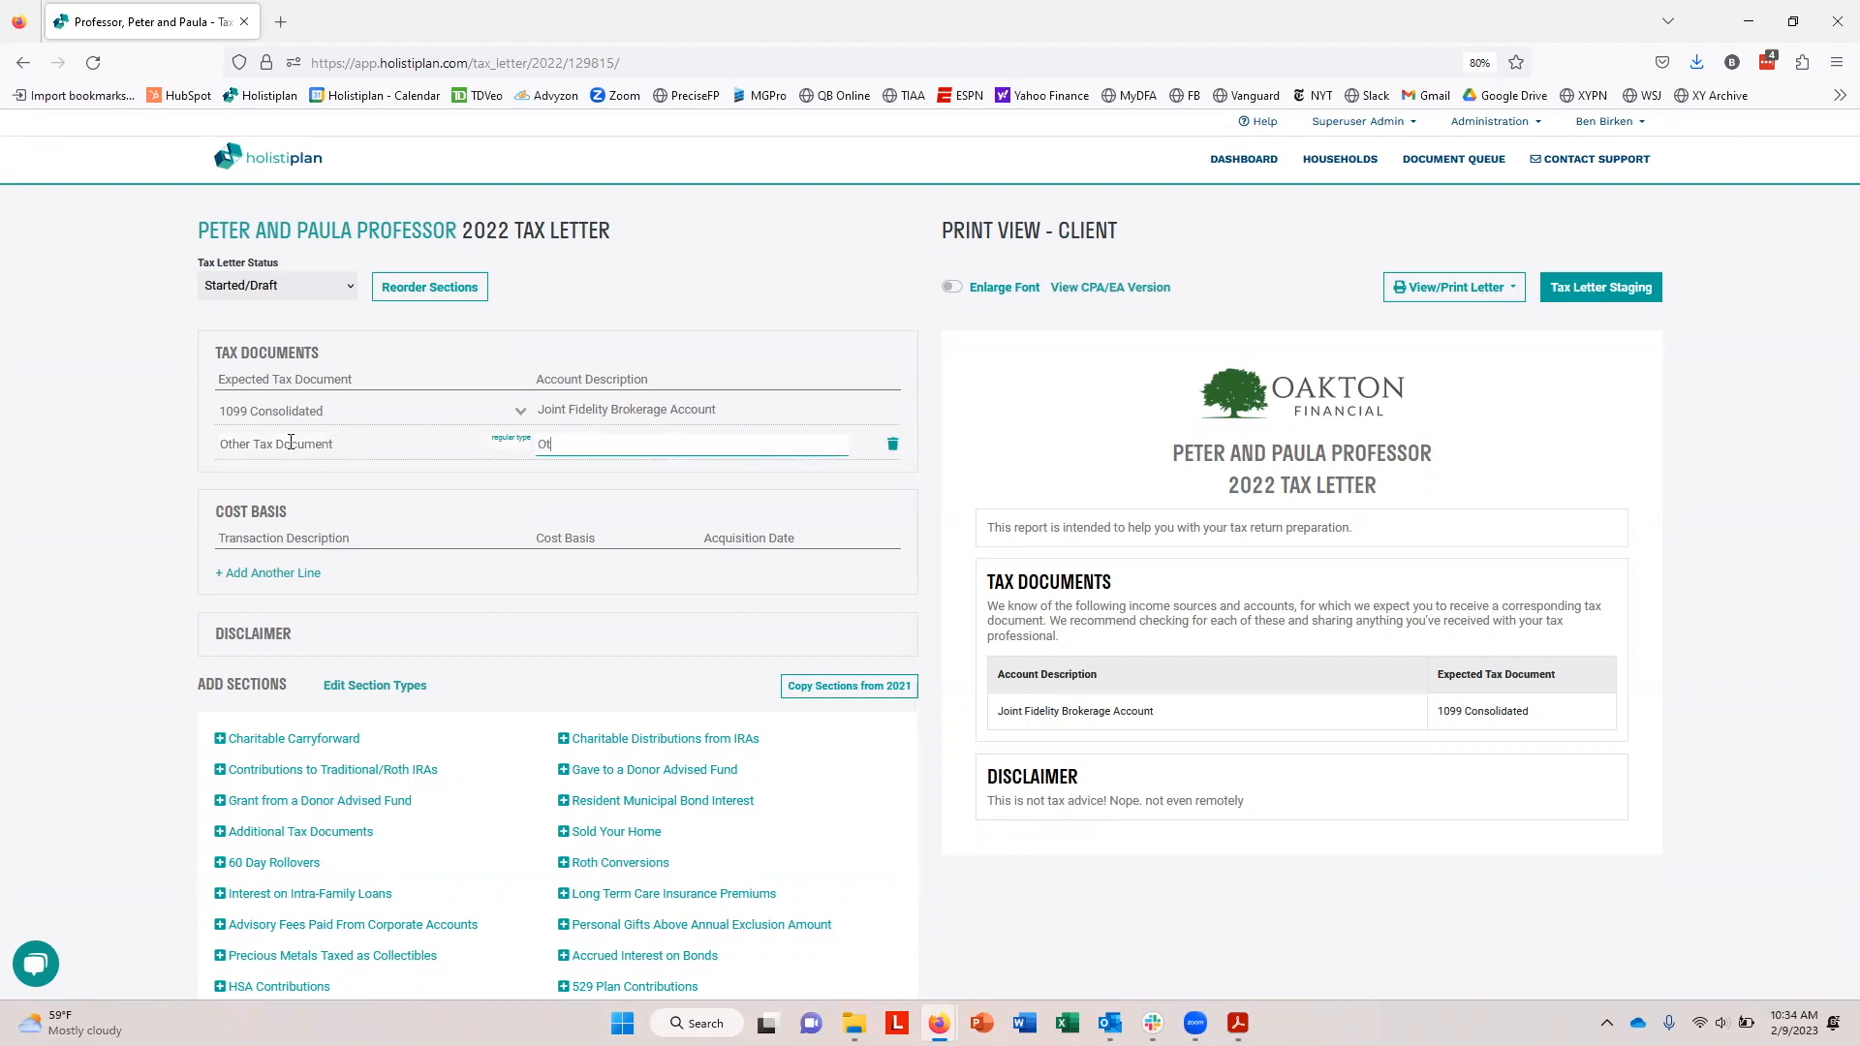
{"action": "type", "text": "her document description"}
{"action": "key", "text": "Return"}
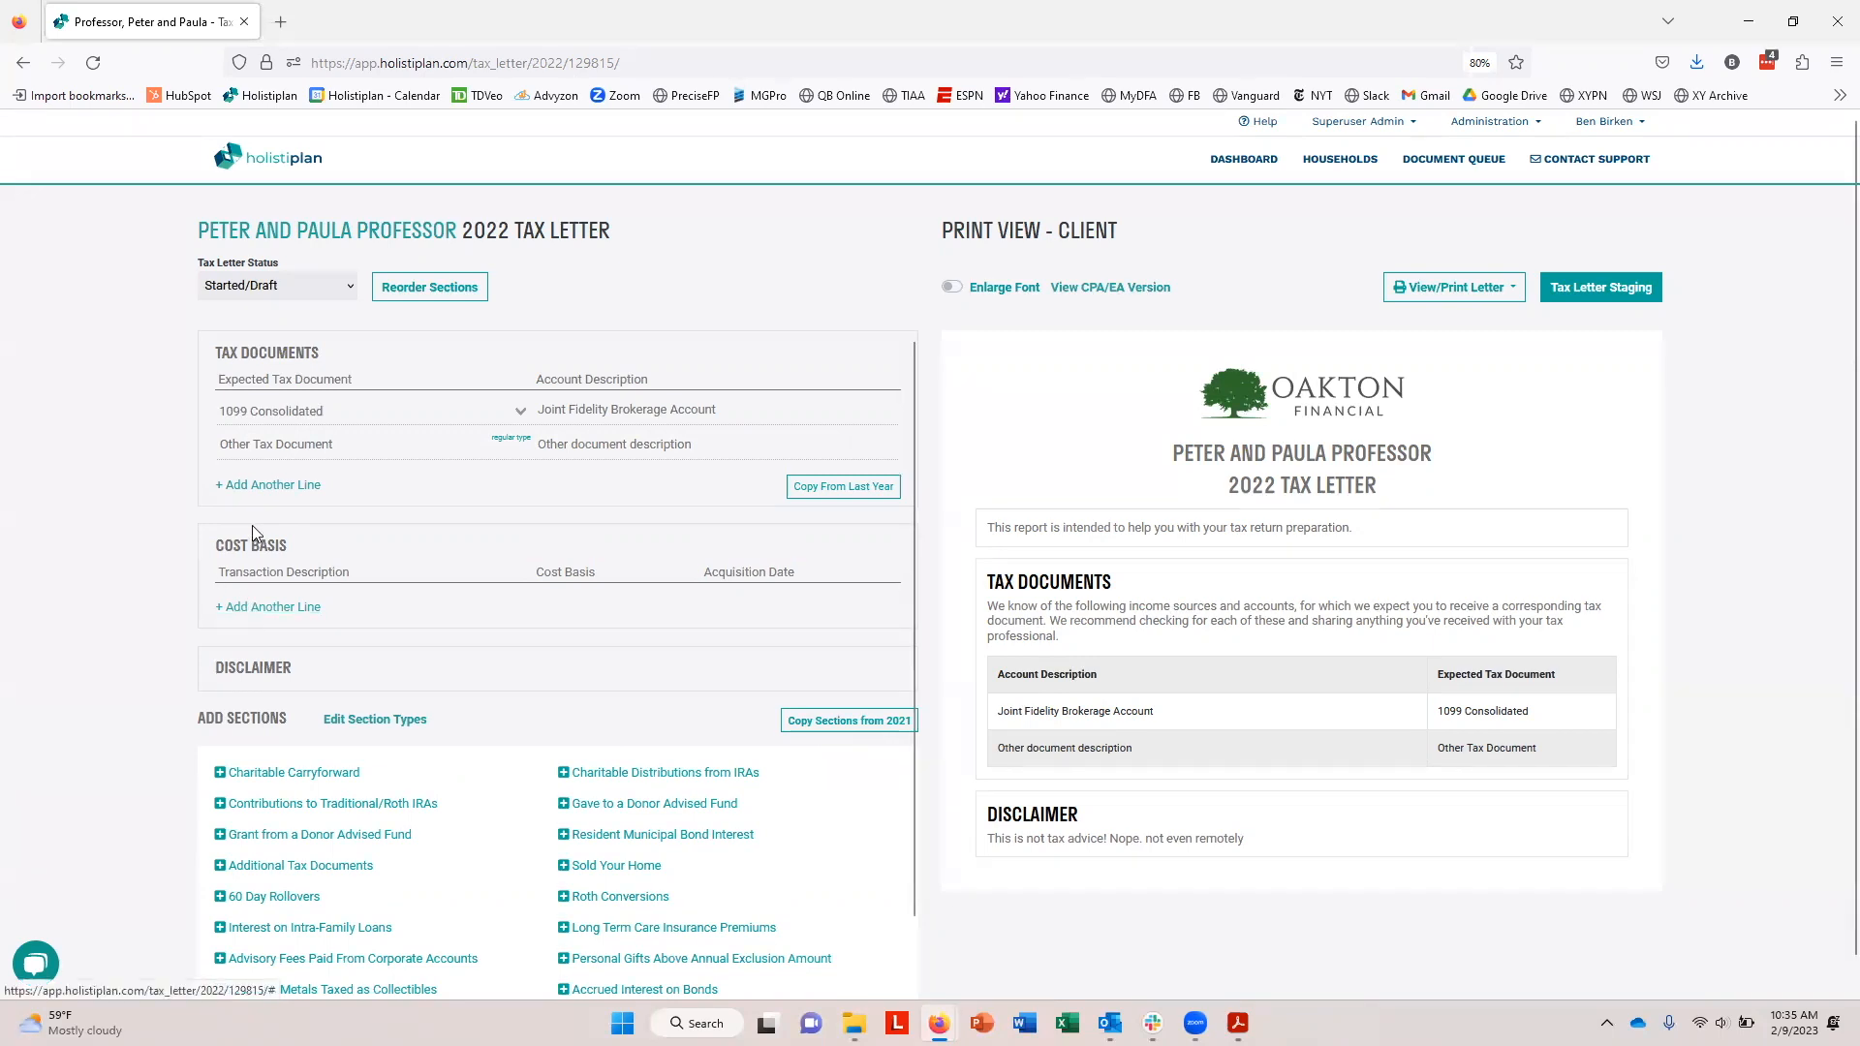
Add a cost basis line with the transaction description "Sale of primary residence for $800,000"
{"action": "left_click", "coordinate": [306, 608]}
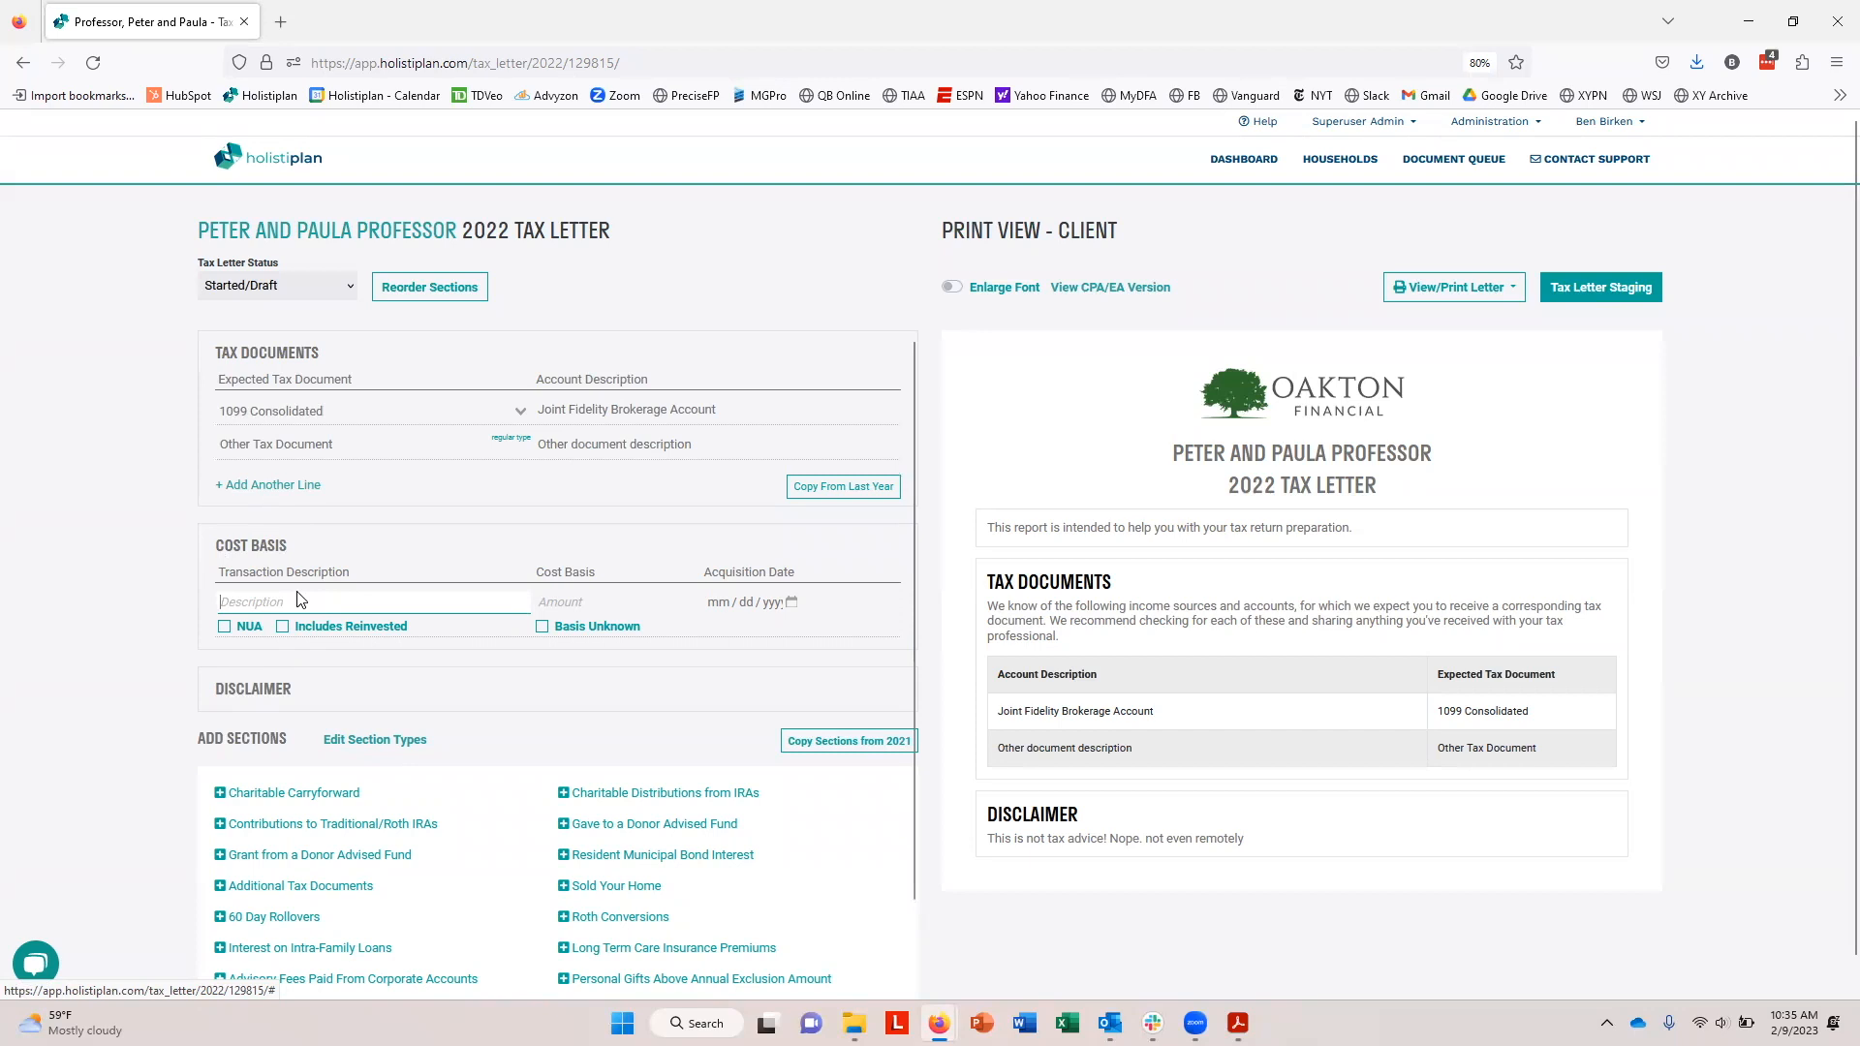
{"action": "type", "text": "Sale of primary resdi"}
{"action": "key", "text": "BackSpace"}
{"action": "type", "text": "id"}
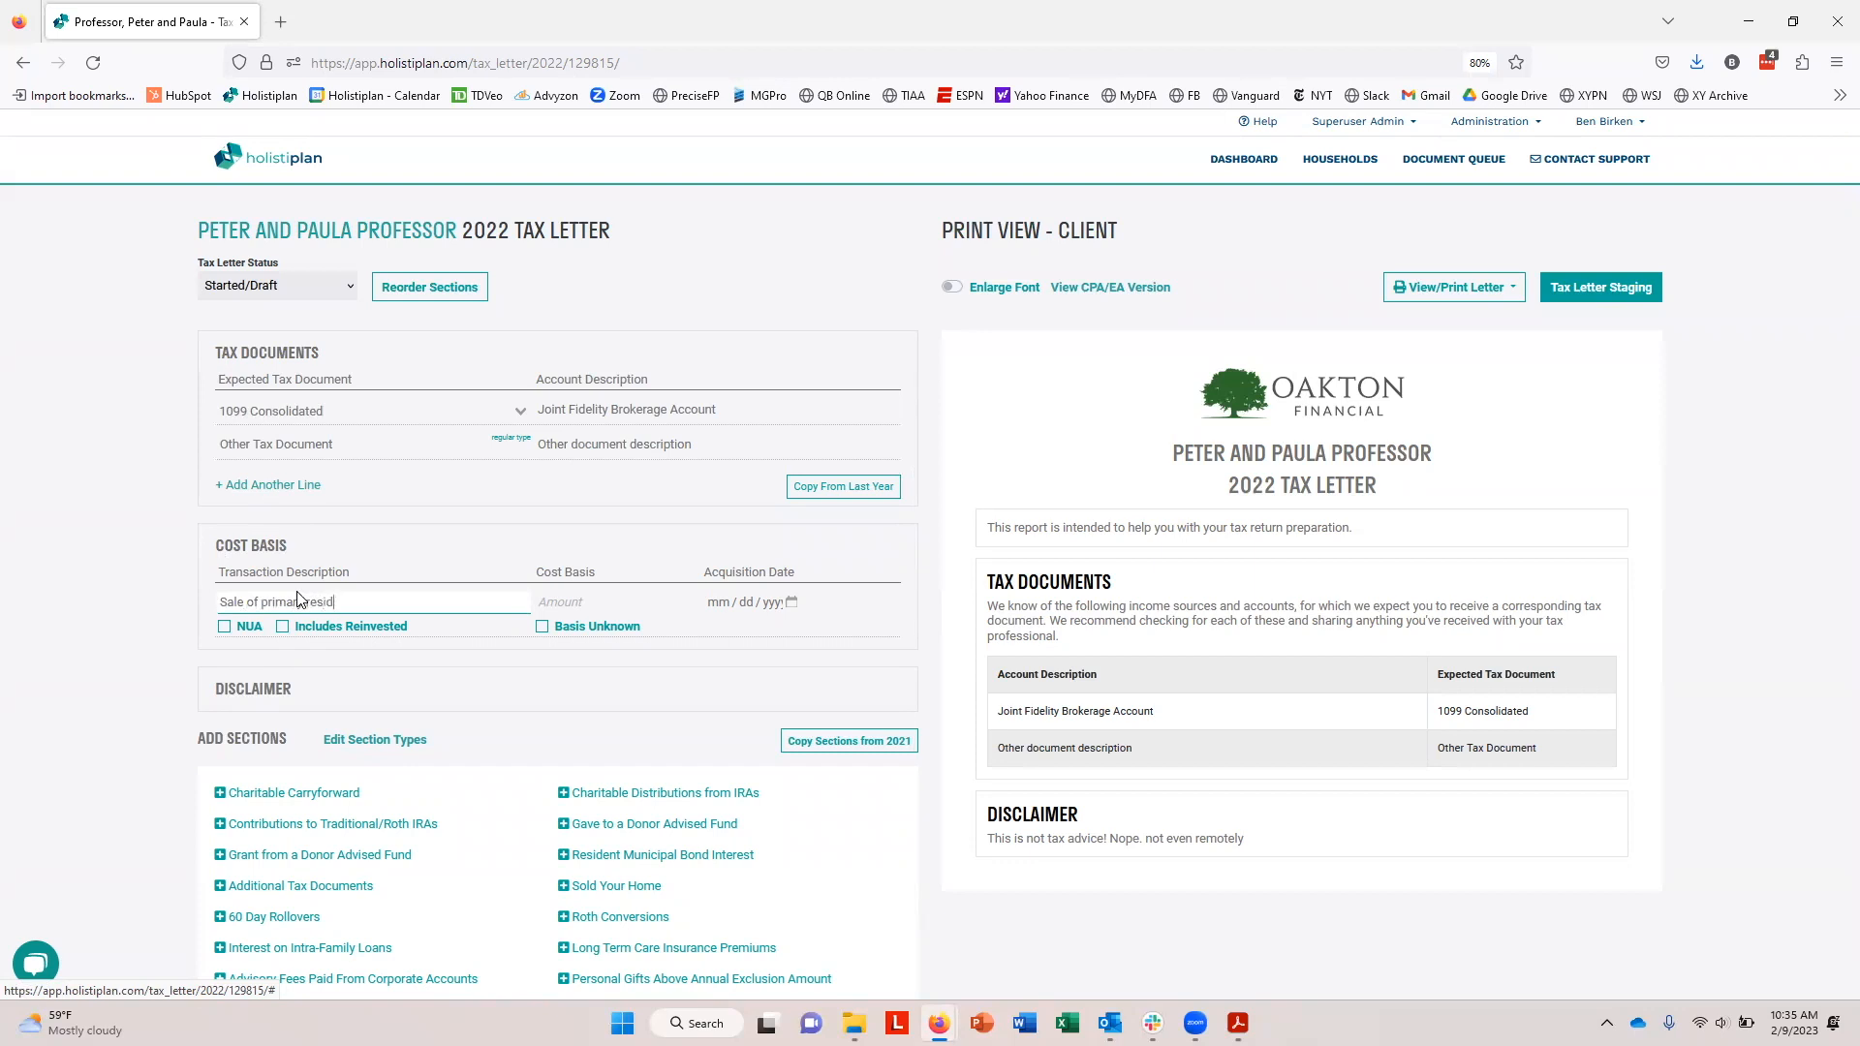
{"action": "type", "text": "ence for $80"}
{"action": "type", "text": "0,000"}
Set the residence sale's cost basis to $200,000 and its acquisition date to 05/01/2022
{"action": "key", "text": "Tab"}
{"action": "type", "text": "$200,000"}
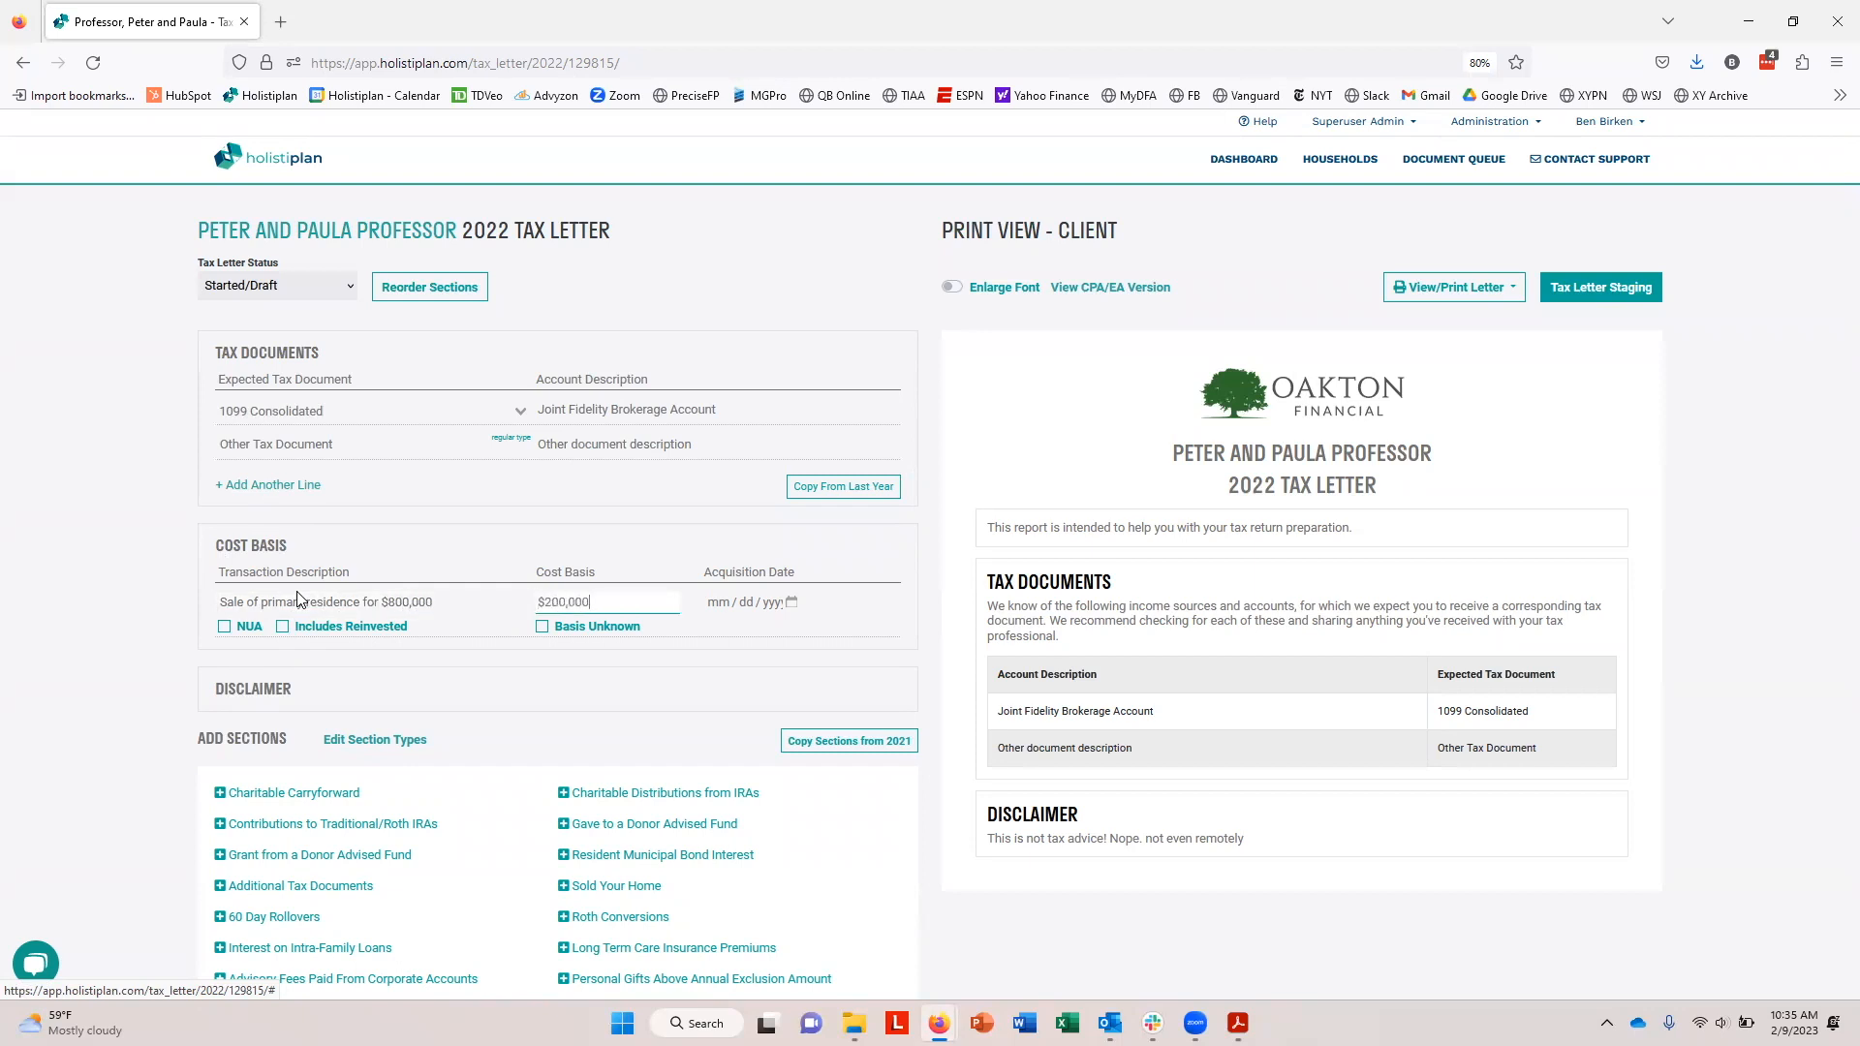
{"action": "key", "text": "Tab"}
{"action": "type", "text": "05 / 01 / 2022"}
{"action": "key", "text": "Tab"}
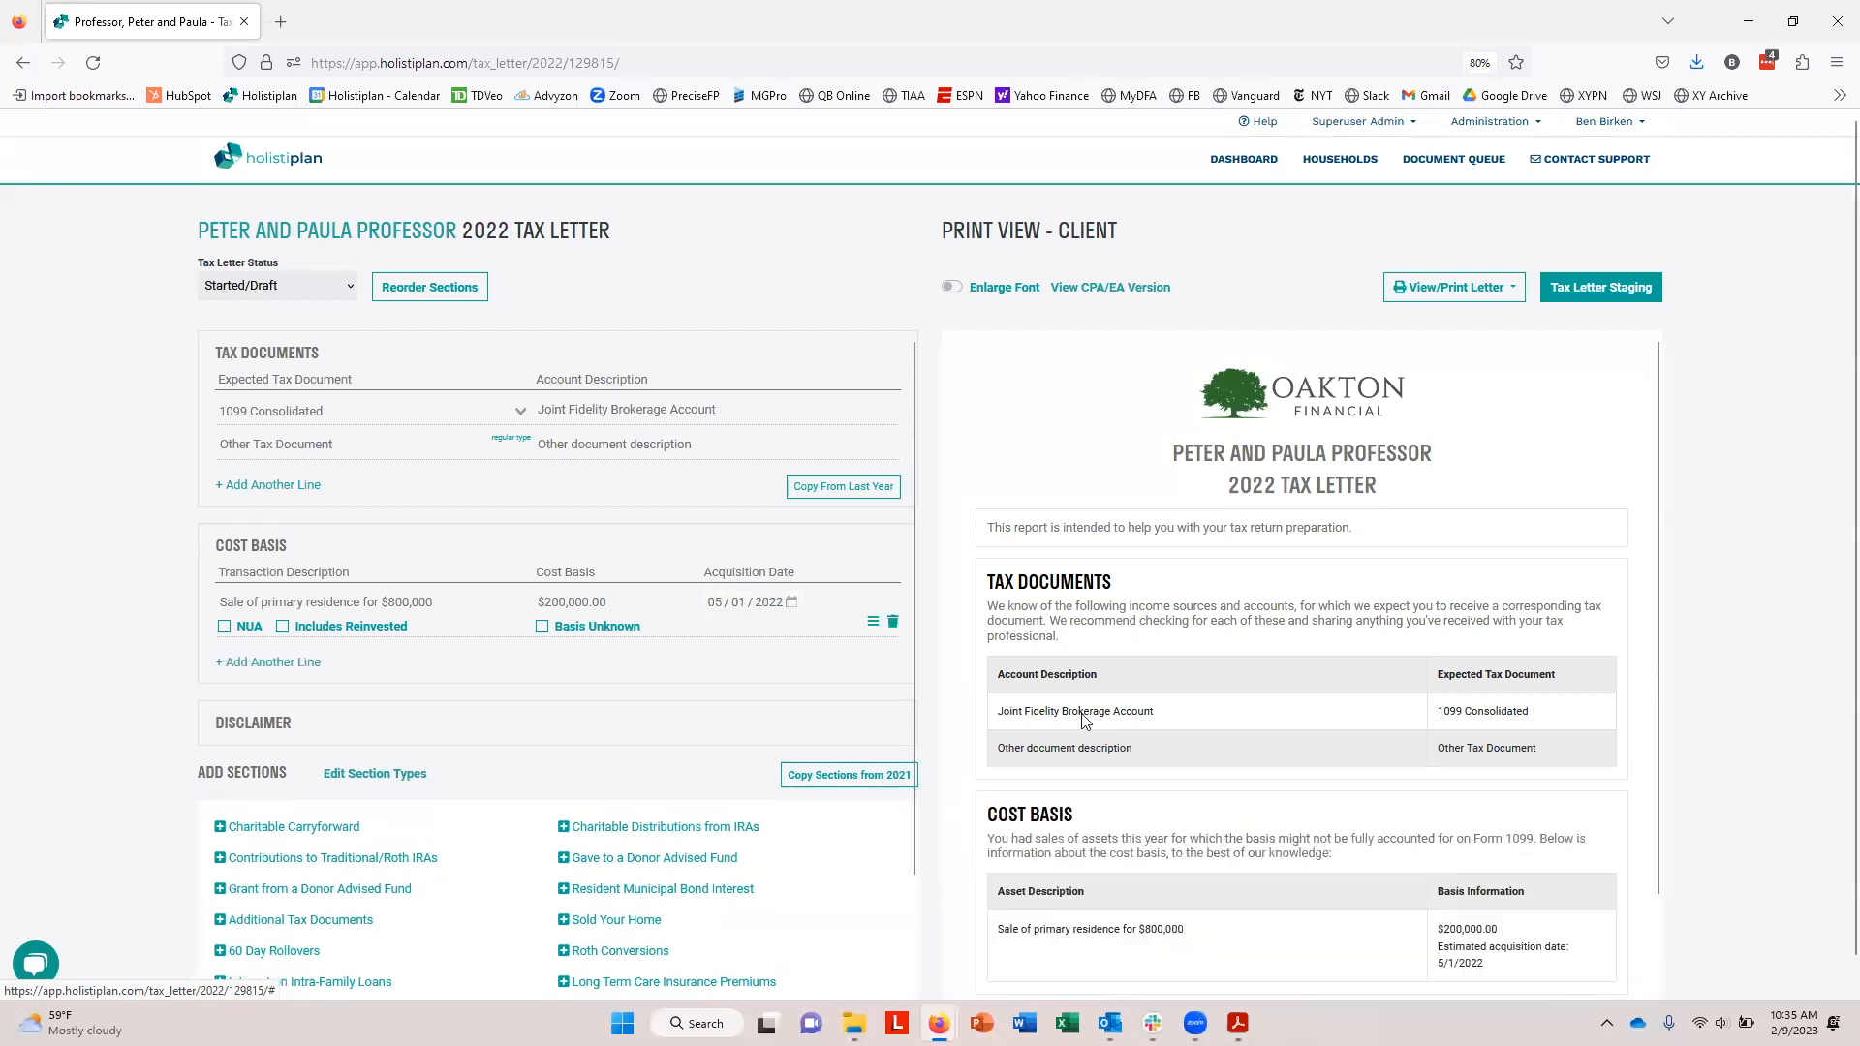
Add the Charitable Distributions from IRAs section to the letter and start a line dated 07/01/2022
{"action": "scroll", "coordinate": [1144, 865], "scroll_direction": "down", "scroll_amount": 2}
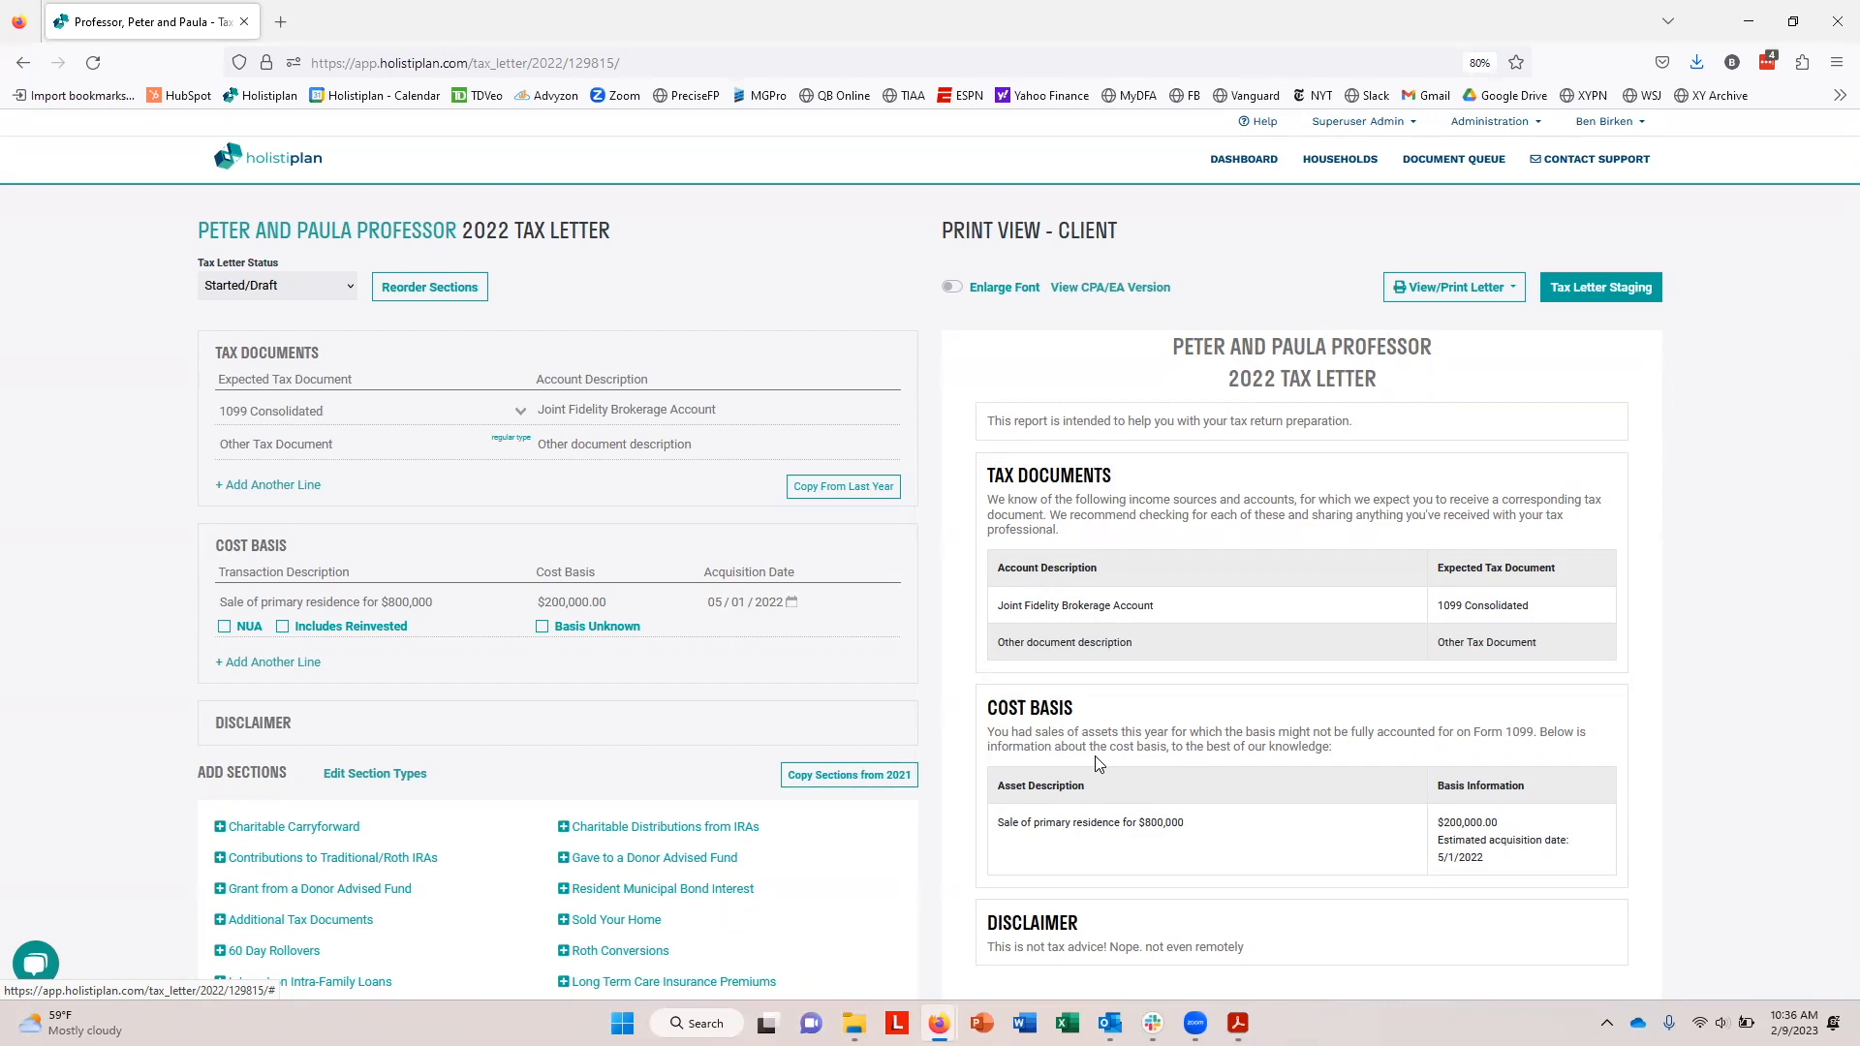
{"action": "scroll", "coordinate": [72, 747], "scroll_direction": "down", "scroll_amount": 1}
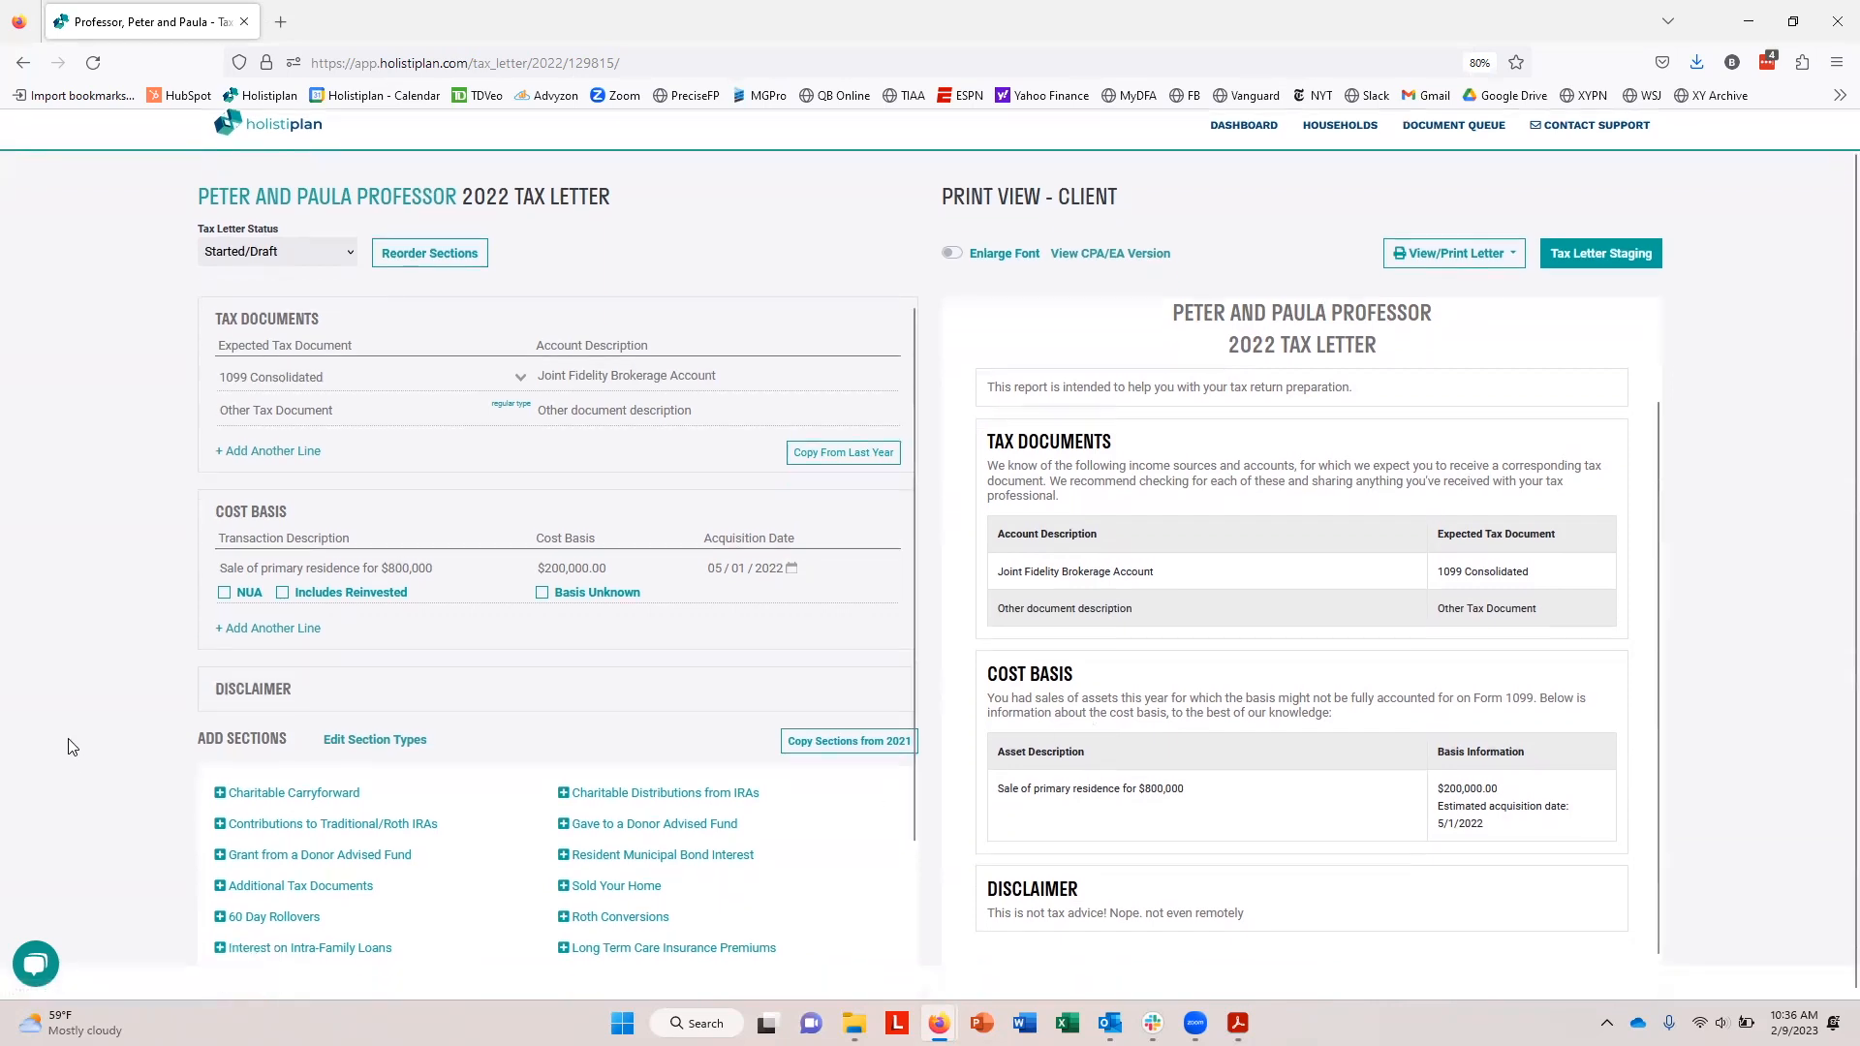
{"action": "scroll", "coordinate": [911, 552], "scroll_direction": "down", "scroll_amount": 2}
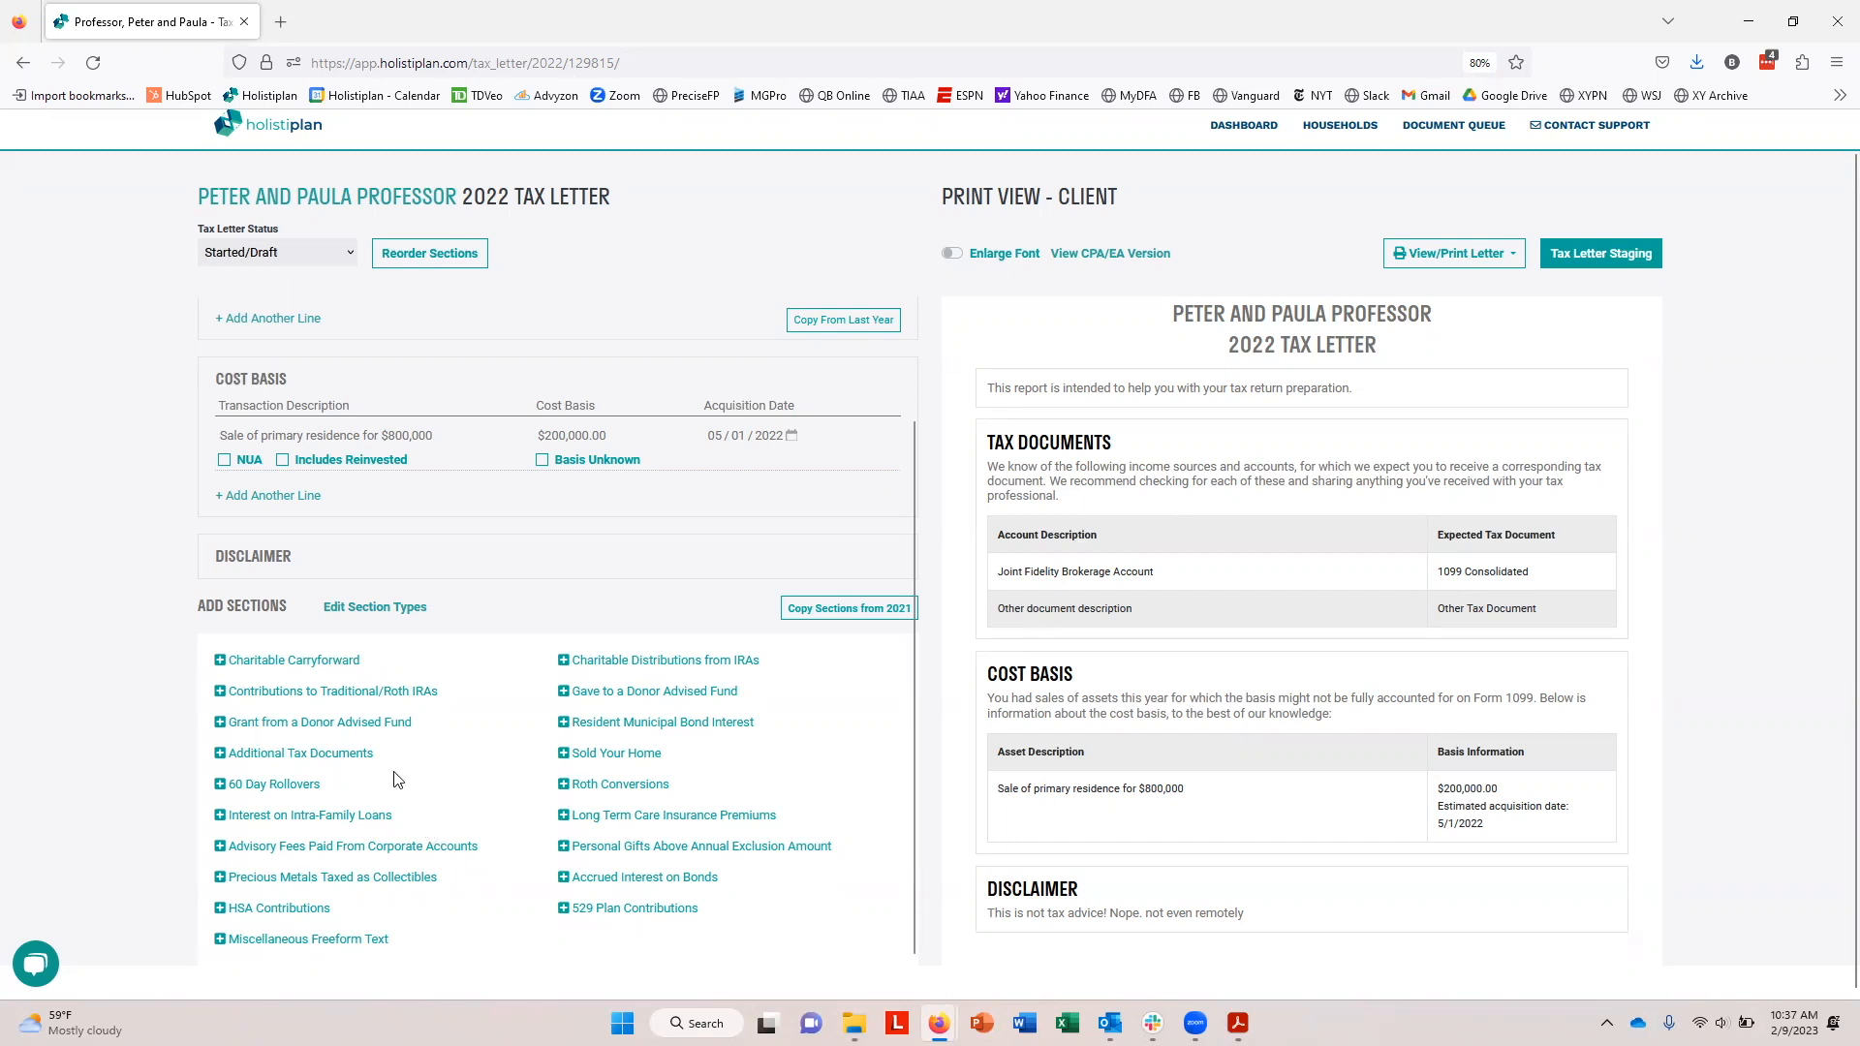
{"action": "left_click", "coordinate": [652, 667]}
{"action": "scroll", "coordinate": [418, 653], "scroll_direction": "up", "scroll_amount": 2}
{"action": "left_click", "coordinate": [281, 575]}
{"action": "left_click", "coordinate": [236, 569]}
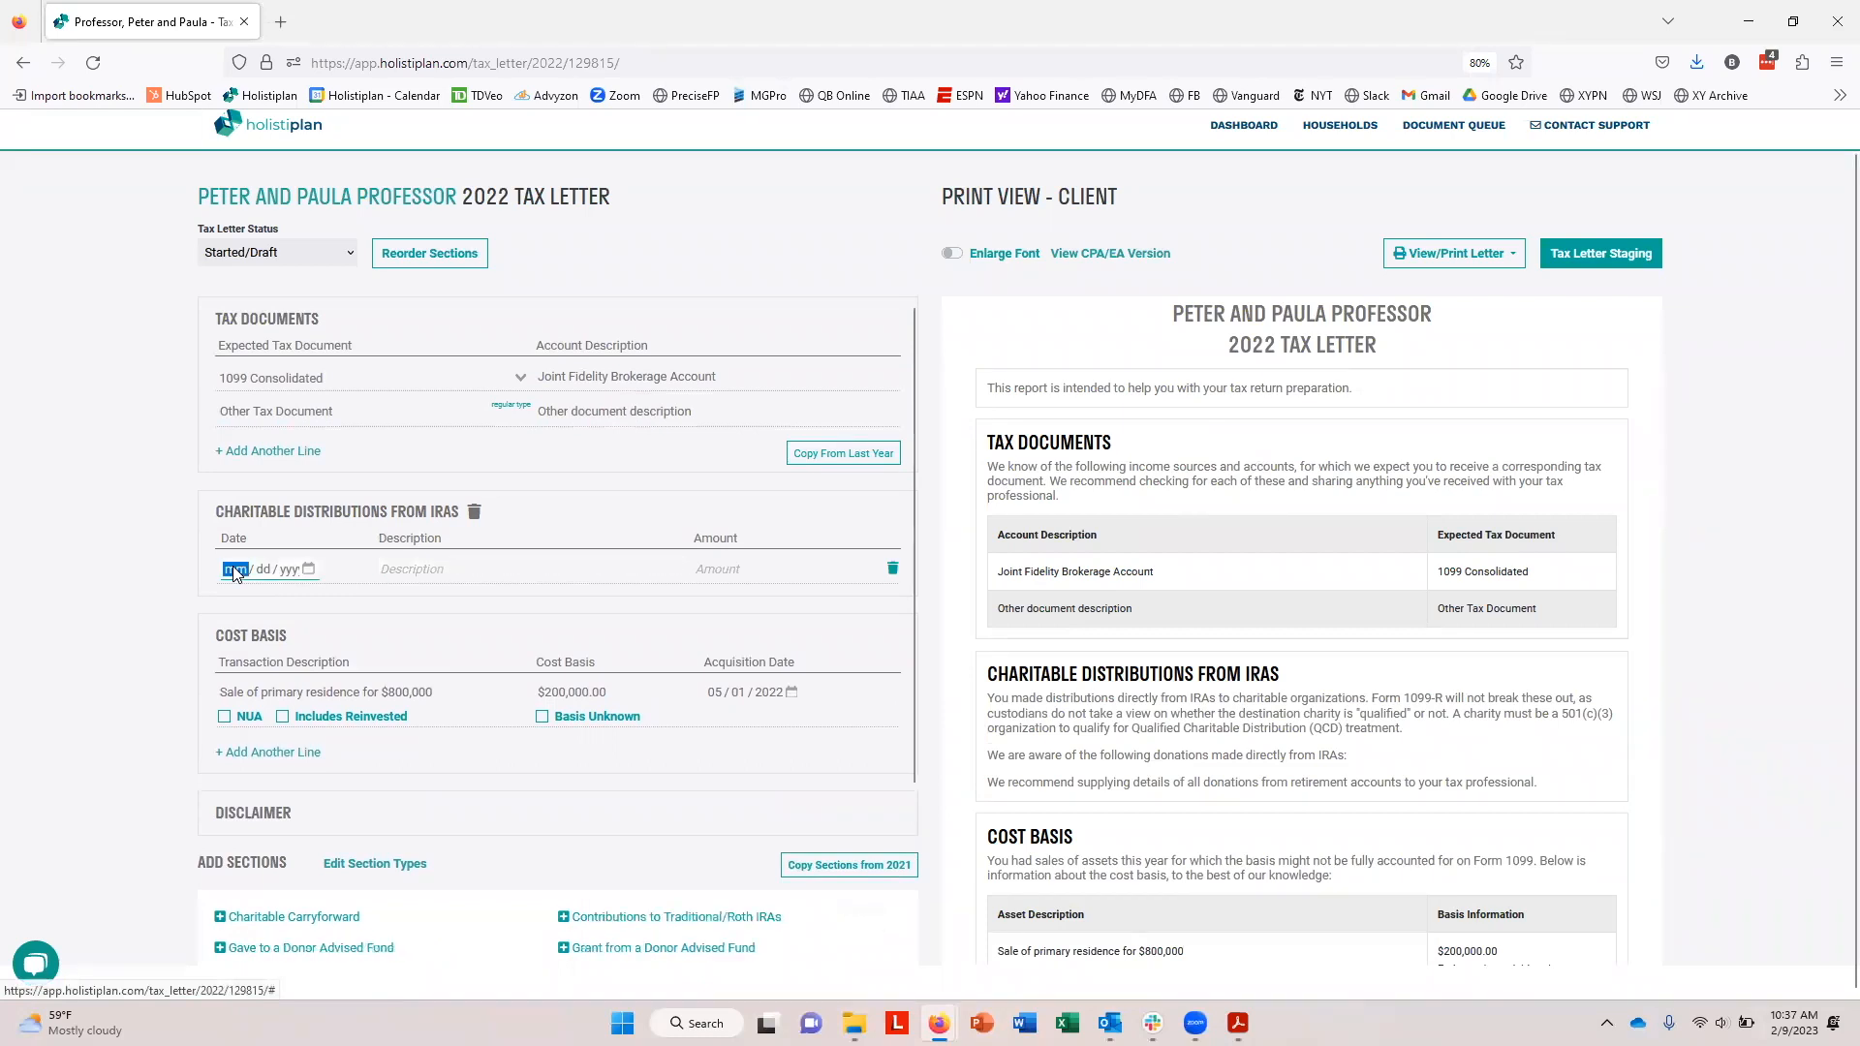
{"action": "type", "text": "01012022"}
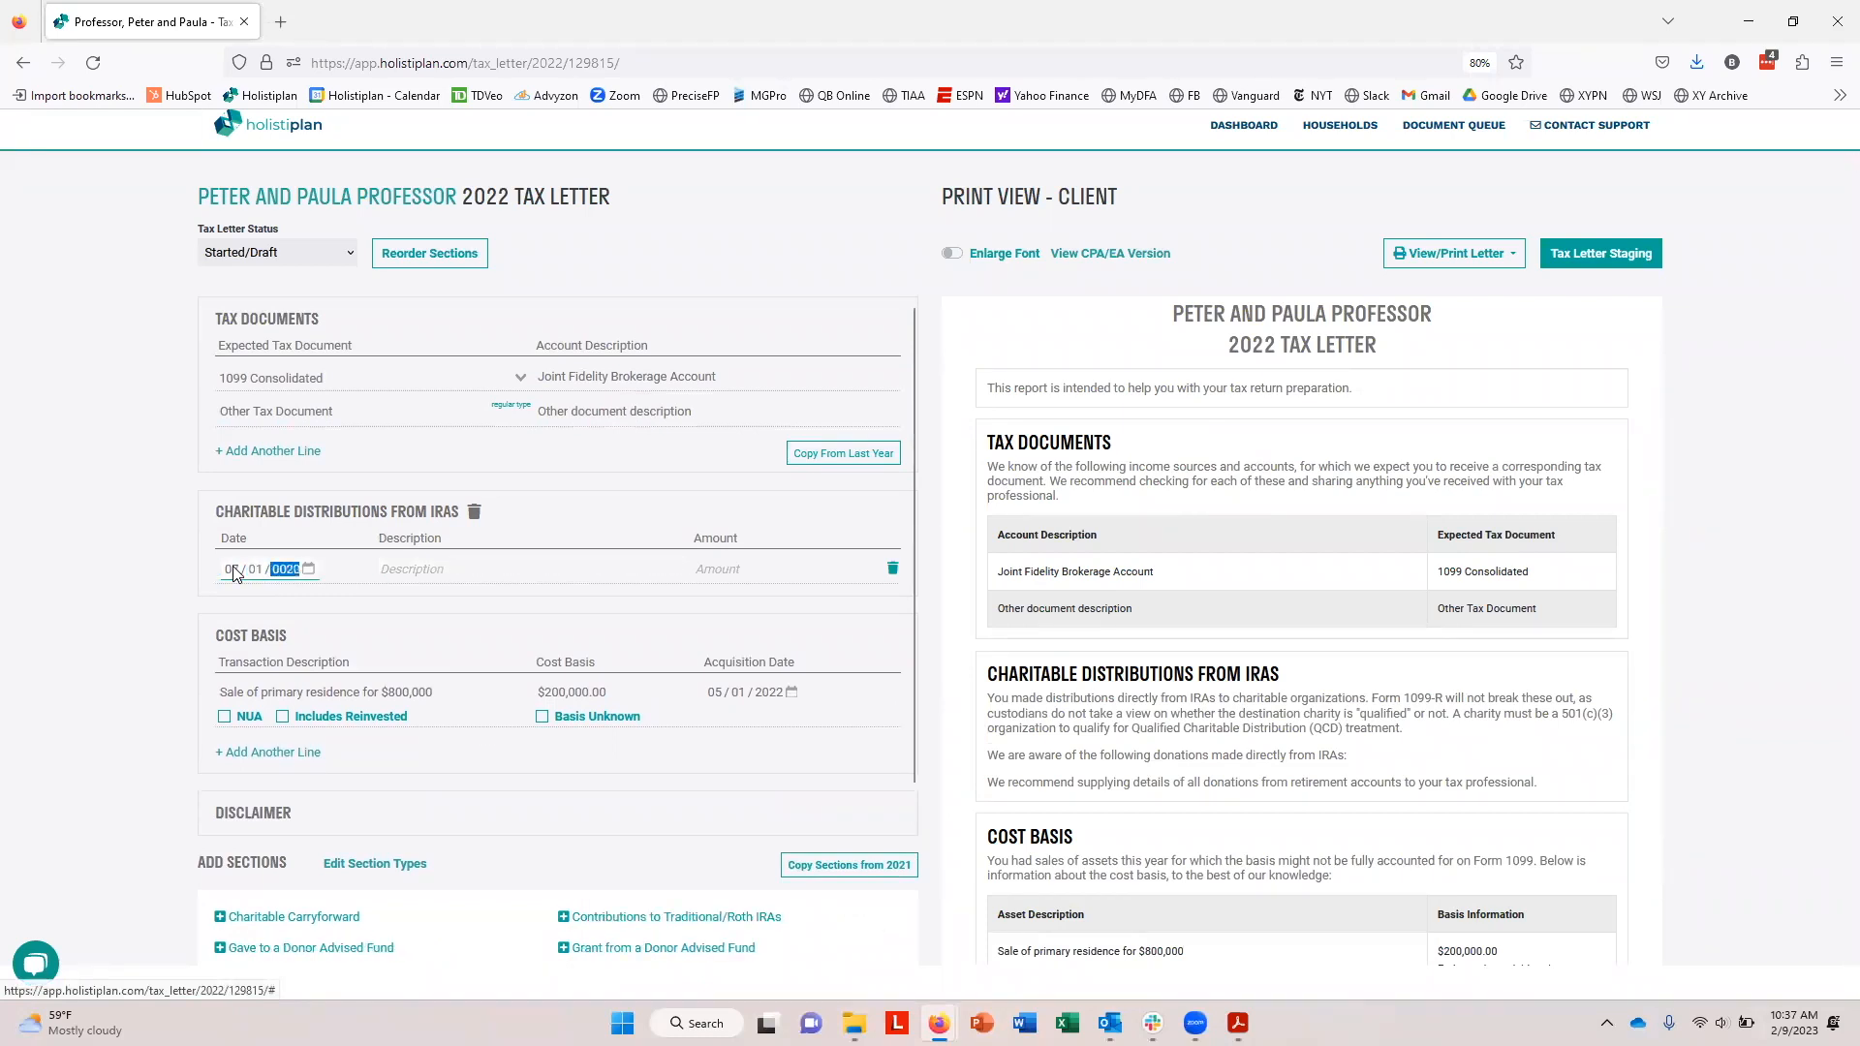
{"action": "key", "text": "Tab"}
{"action": "key", "text": "Tab"}
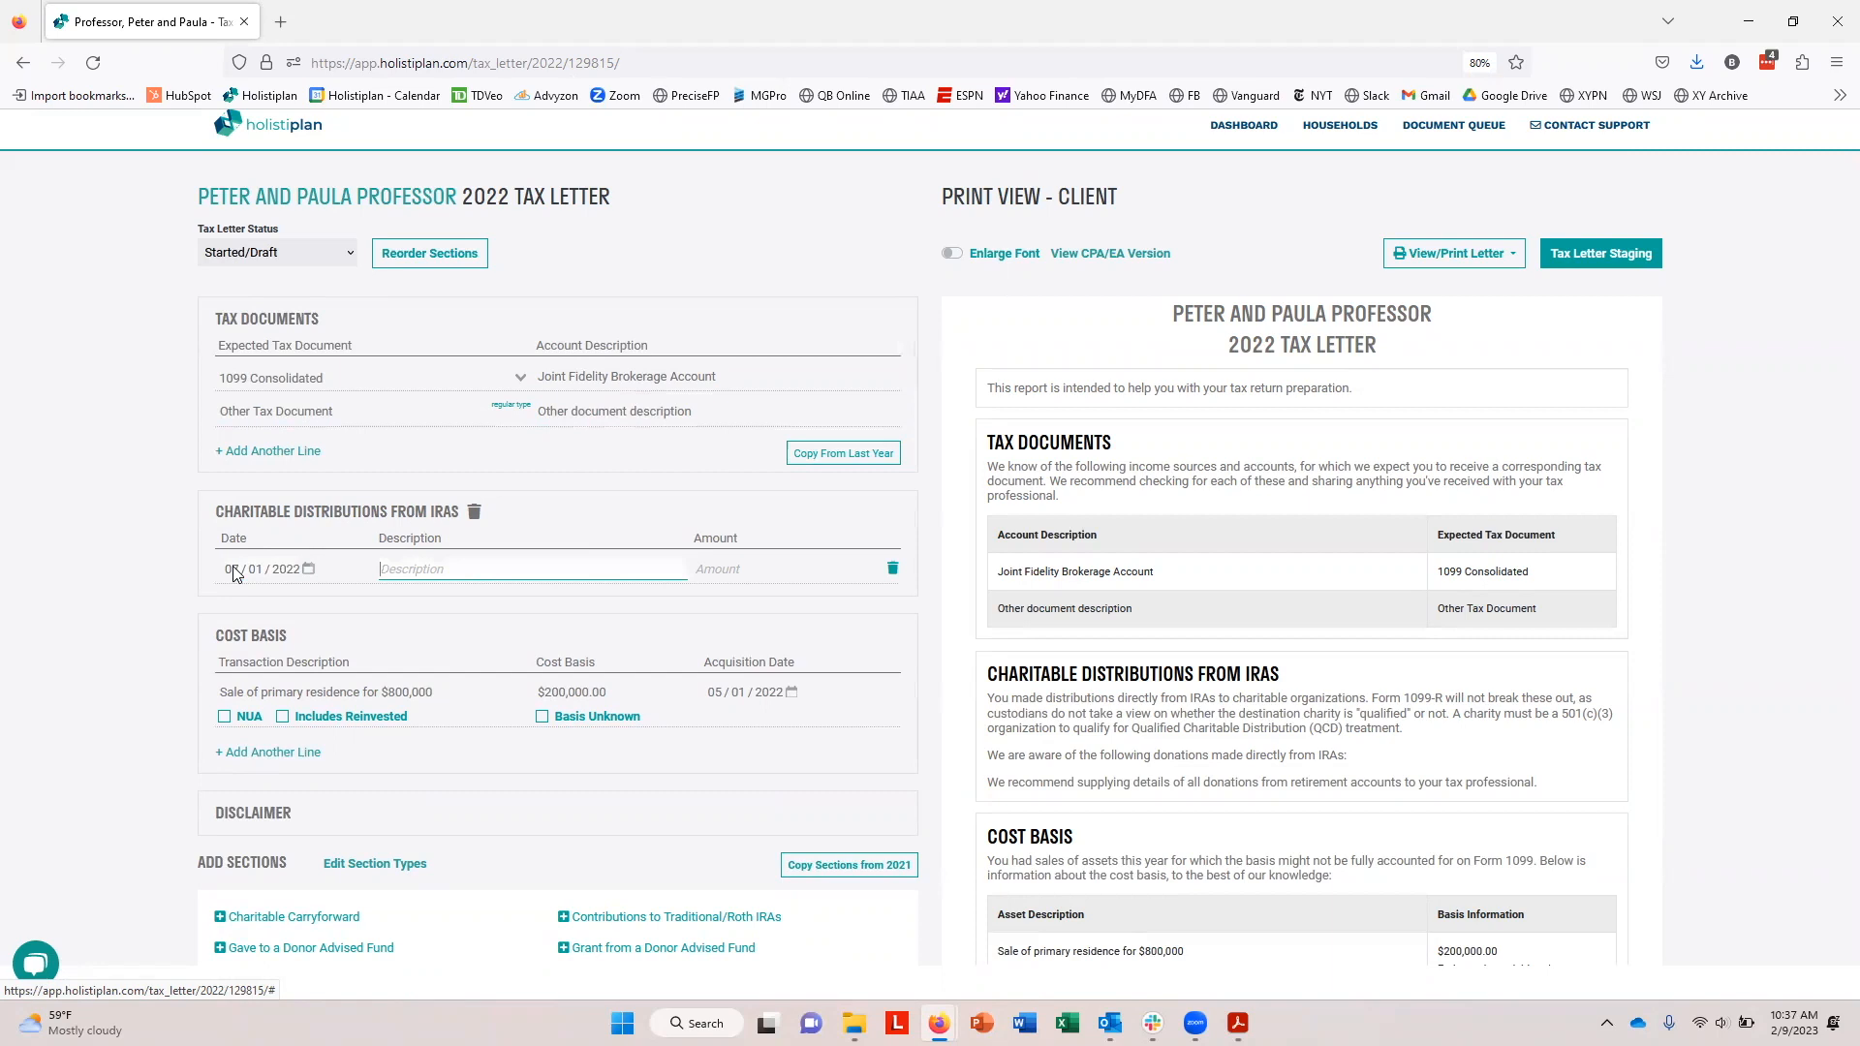
Describe the charitable distribution as a QCD from the primary contact's IRA to United Way, with an amount of $50,000
{"action": "type", "text": "QCD from Pe"}
{"action": "type", "text": "ter's IRA ot WO"}
{"action": "key", "text": "BackSpace"}
{"action": "key", "text": "BackSpace"}
{"action": "key", "text": "BackSpace"}
{"action": "key", "text": "BackSpace"}
{"action": "key", "text": "BackSpace"}
{"action": "type", "text": "to United Way"}
{"action": "key", "text": "Tab"}
{"action": "type", "text": "50000"}
{"action": "key", "text": "Tab"}
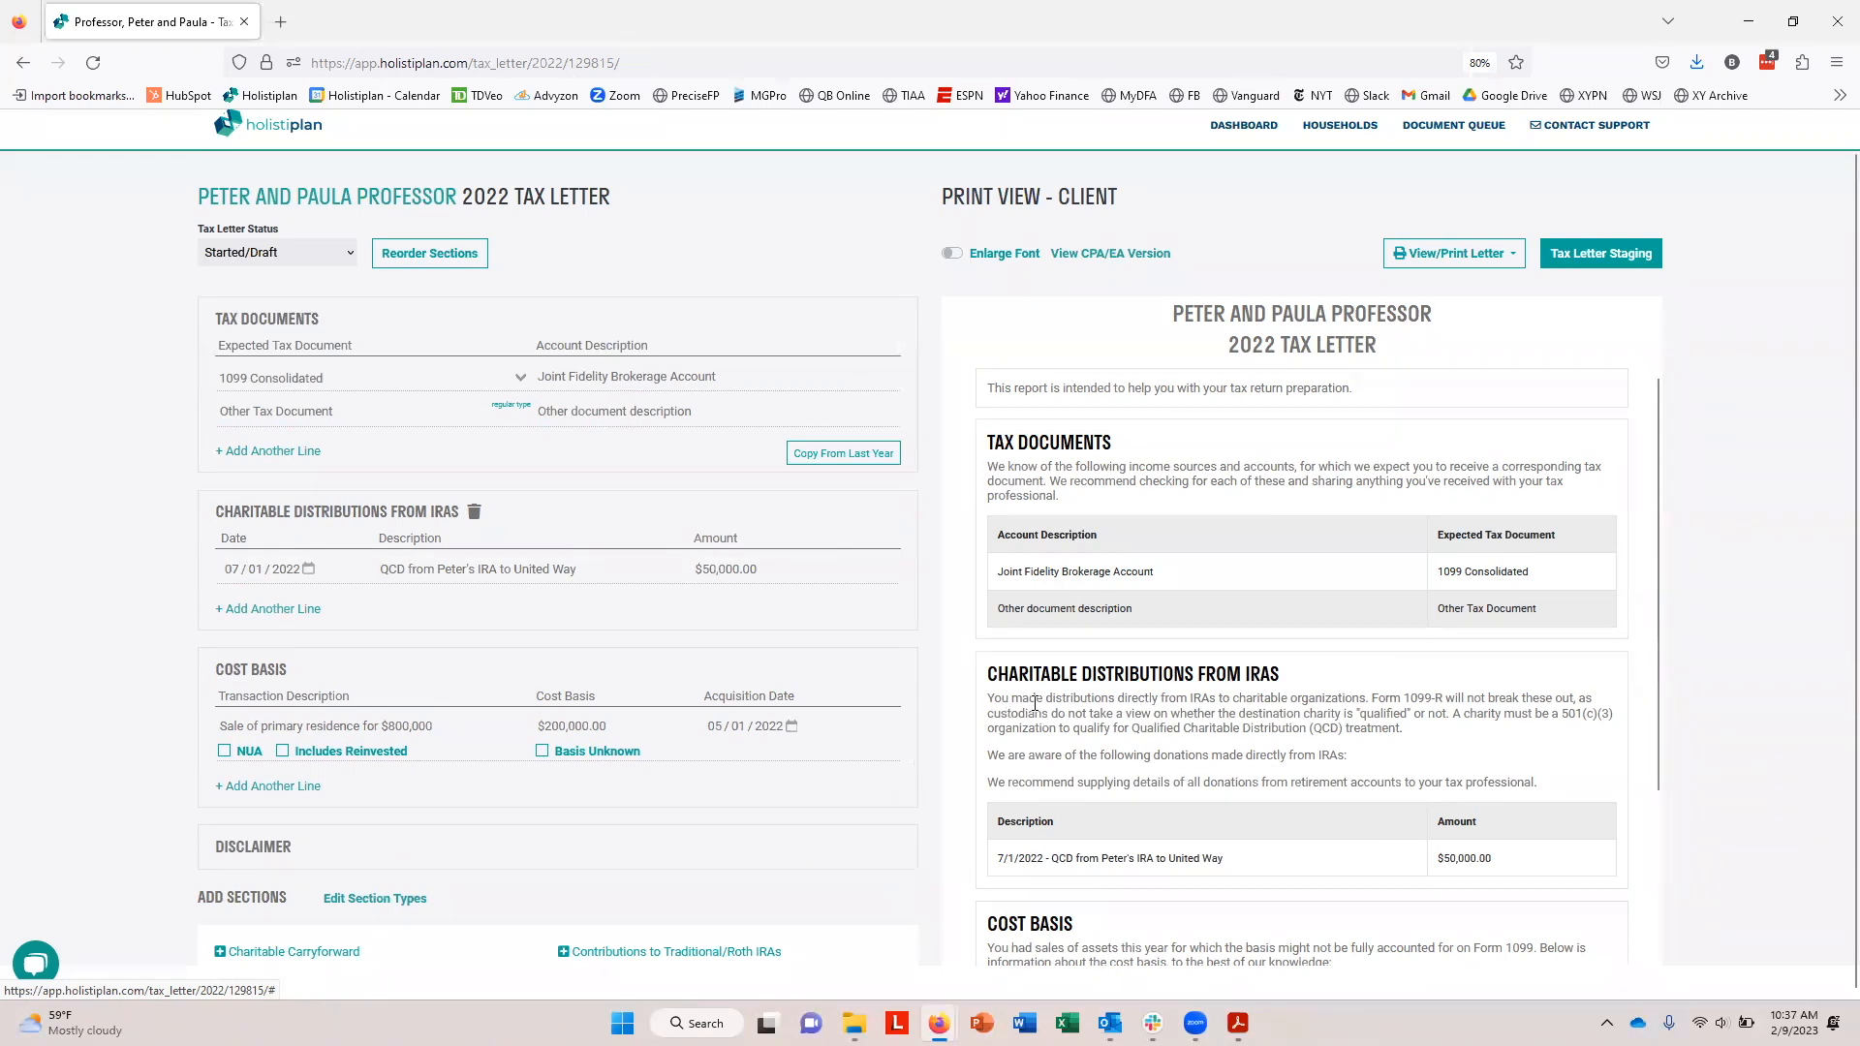
Add the Contributions to Traditional/Roth IRAs section to the letter and start a line dated 05/05/2022
{"action": "scroll", "coordinate": [1048, 705], "scroll_direction": "down", "scroll_amount": 3}
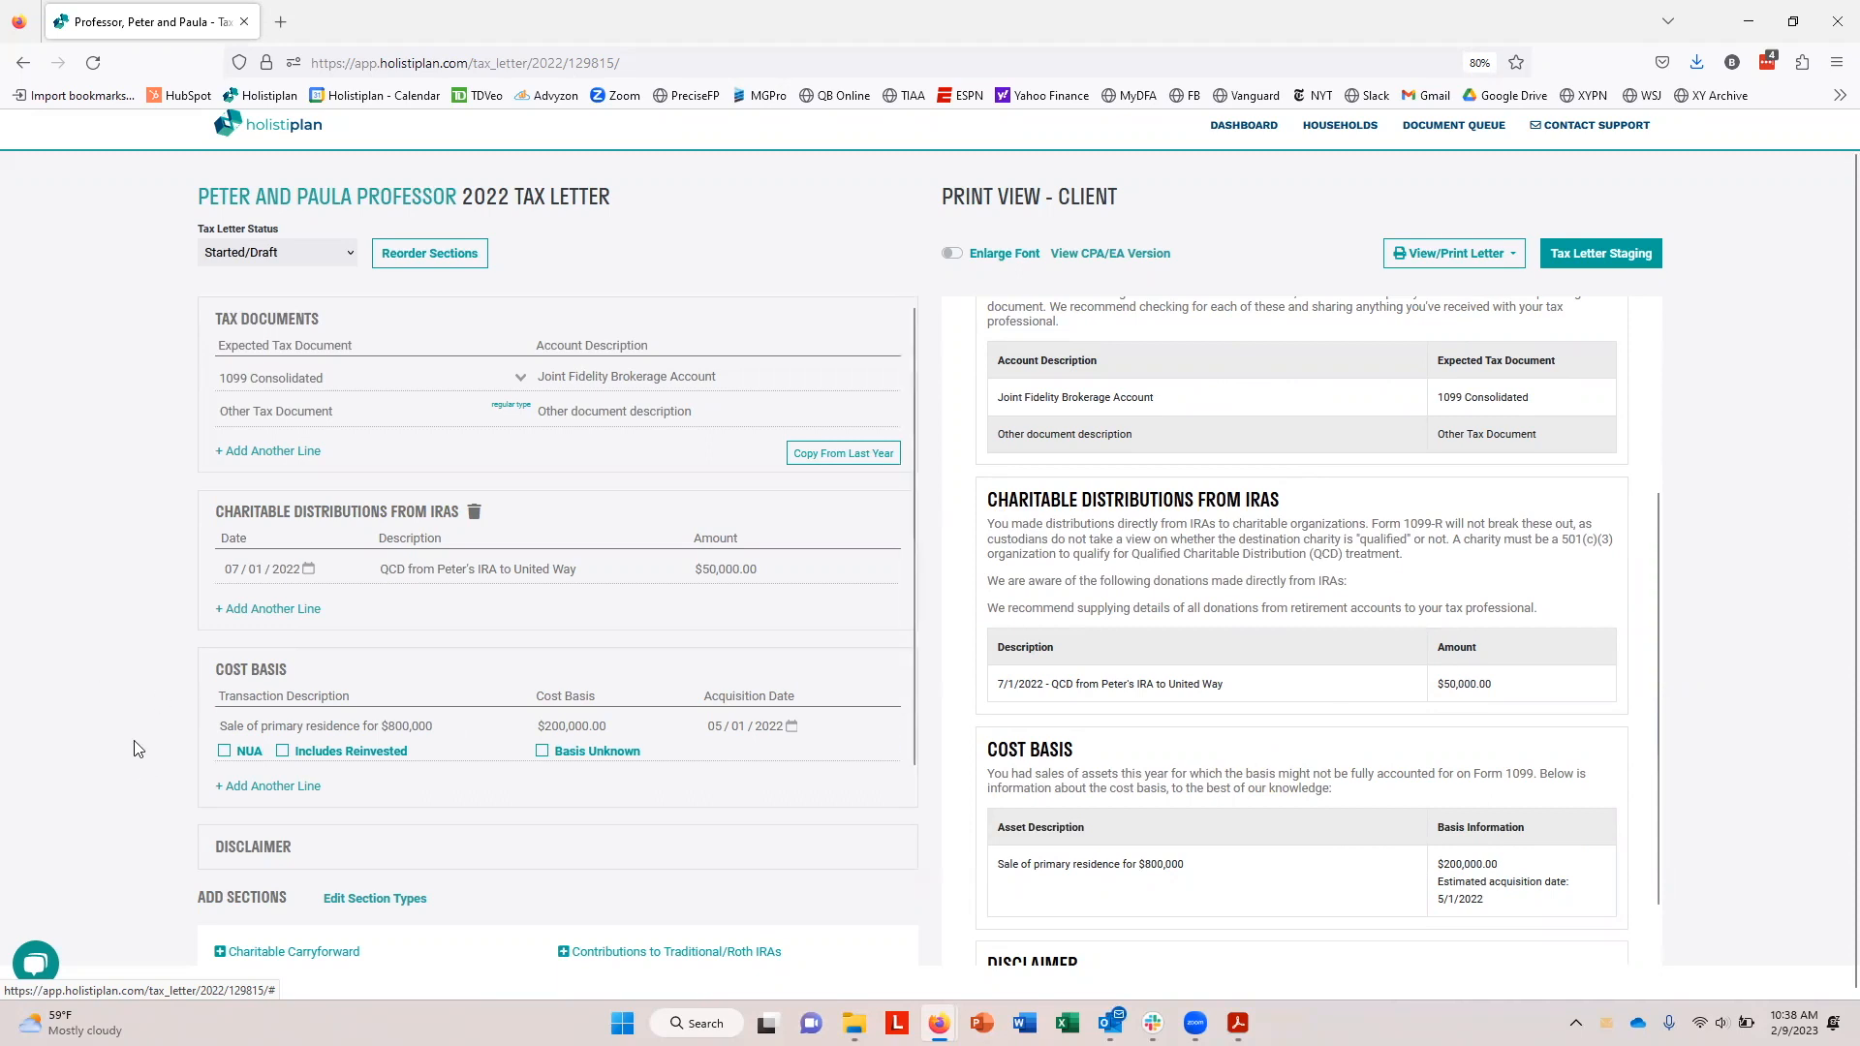
{"action": "scroll", "coordinate": [614, 756], "scroll_direction": "down", "scroll_amount": 3}
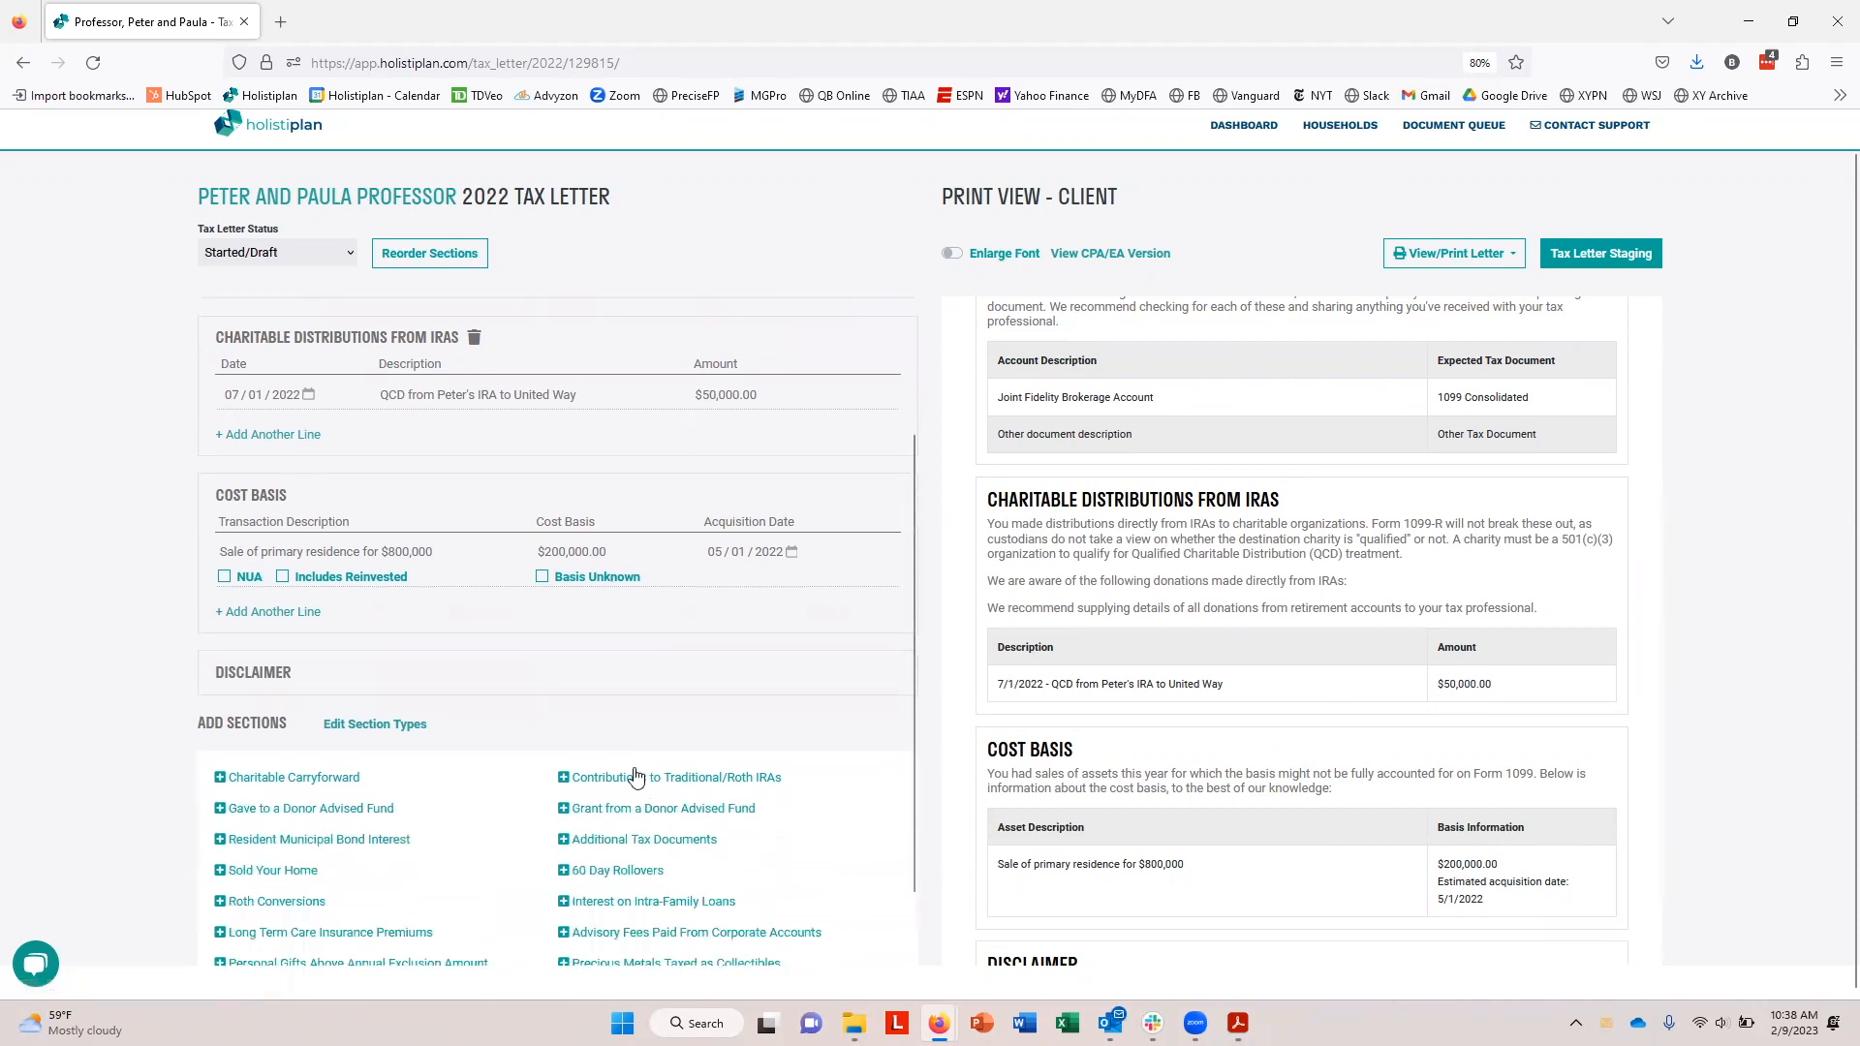
{"action": "left_click", "coordinate": [684, 780]}
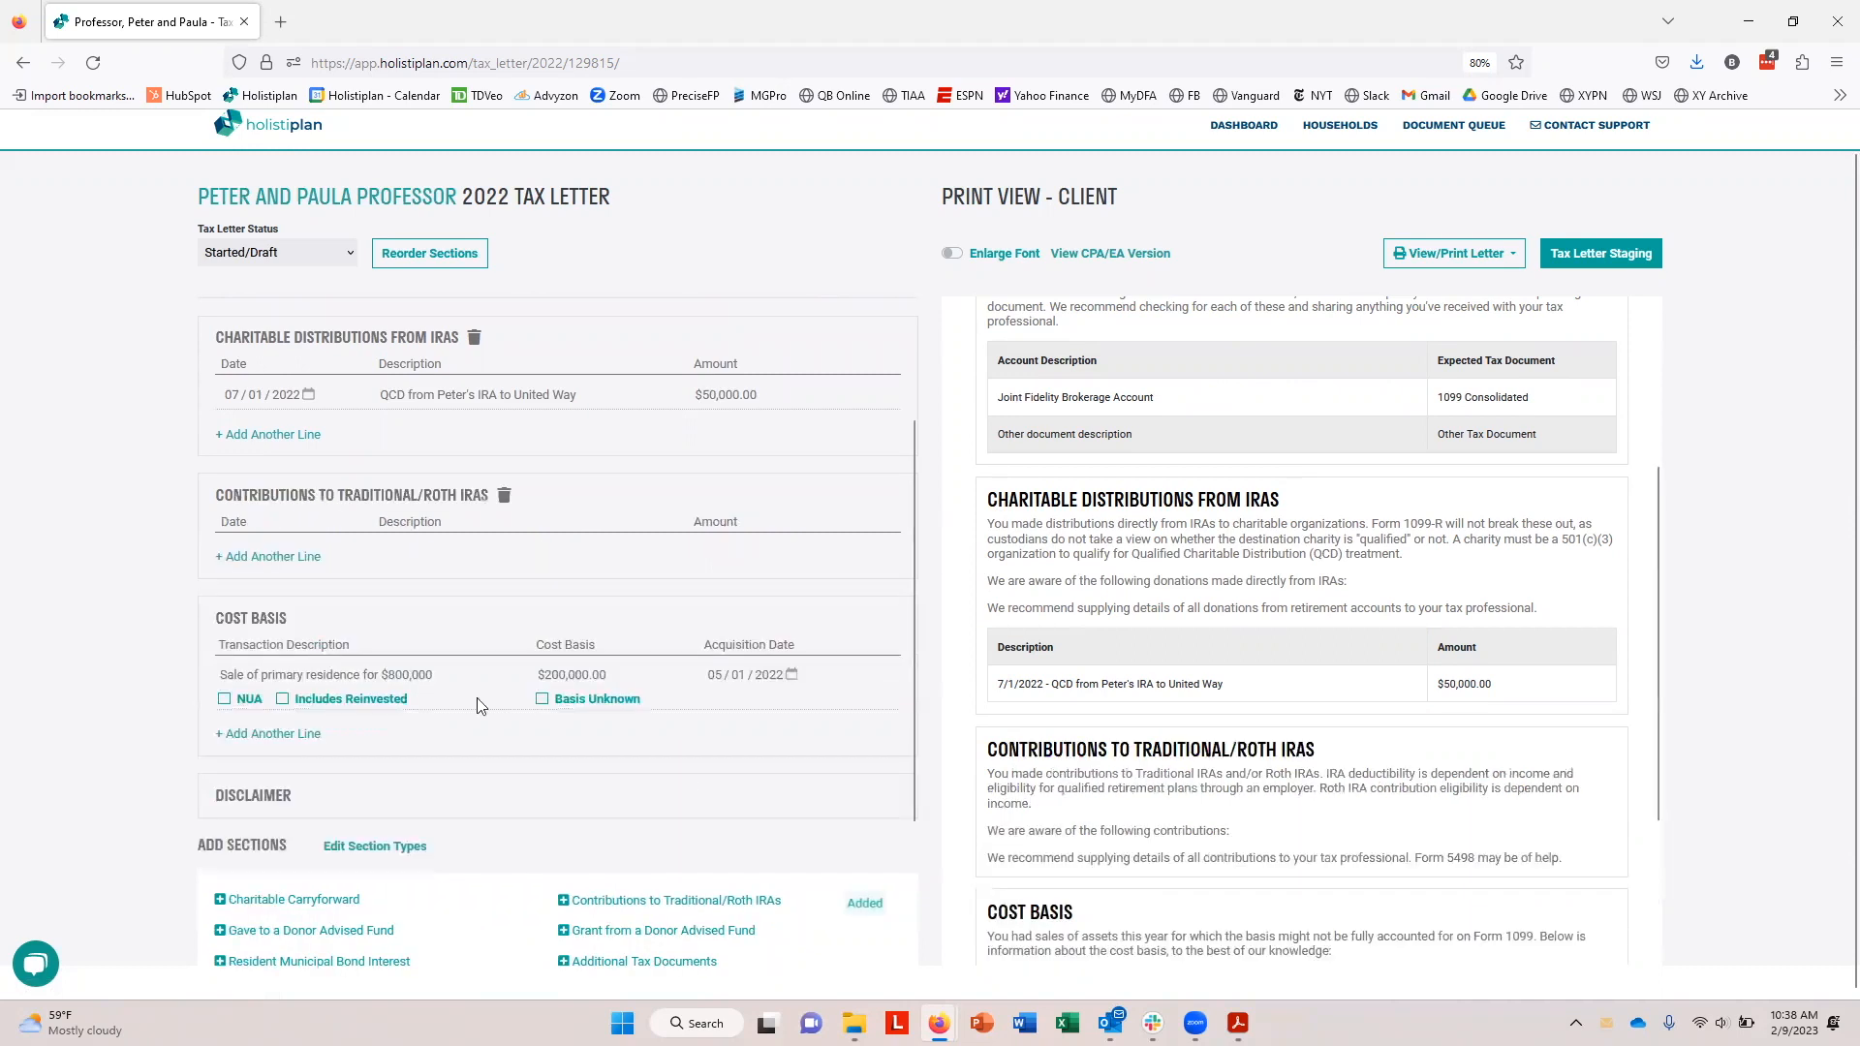
{"action": "left_click", "coordinate": [274, 557]}
{"action": "left_click", "coordinate": [238, 554]}
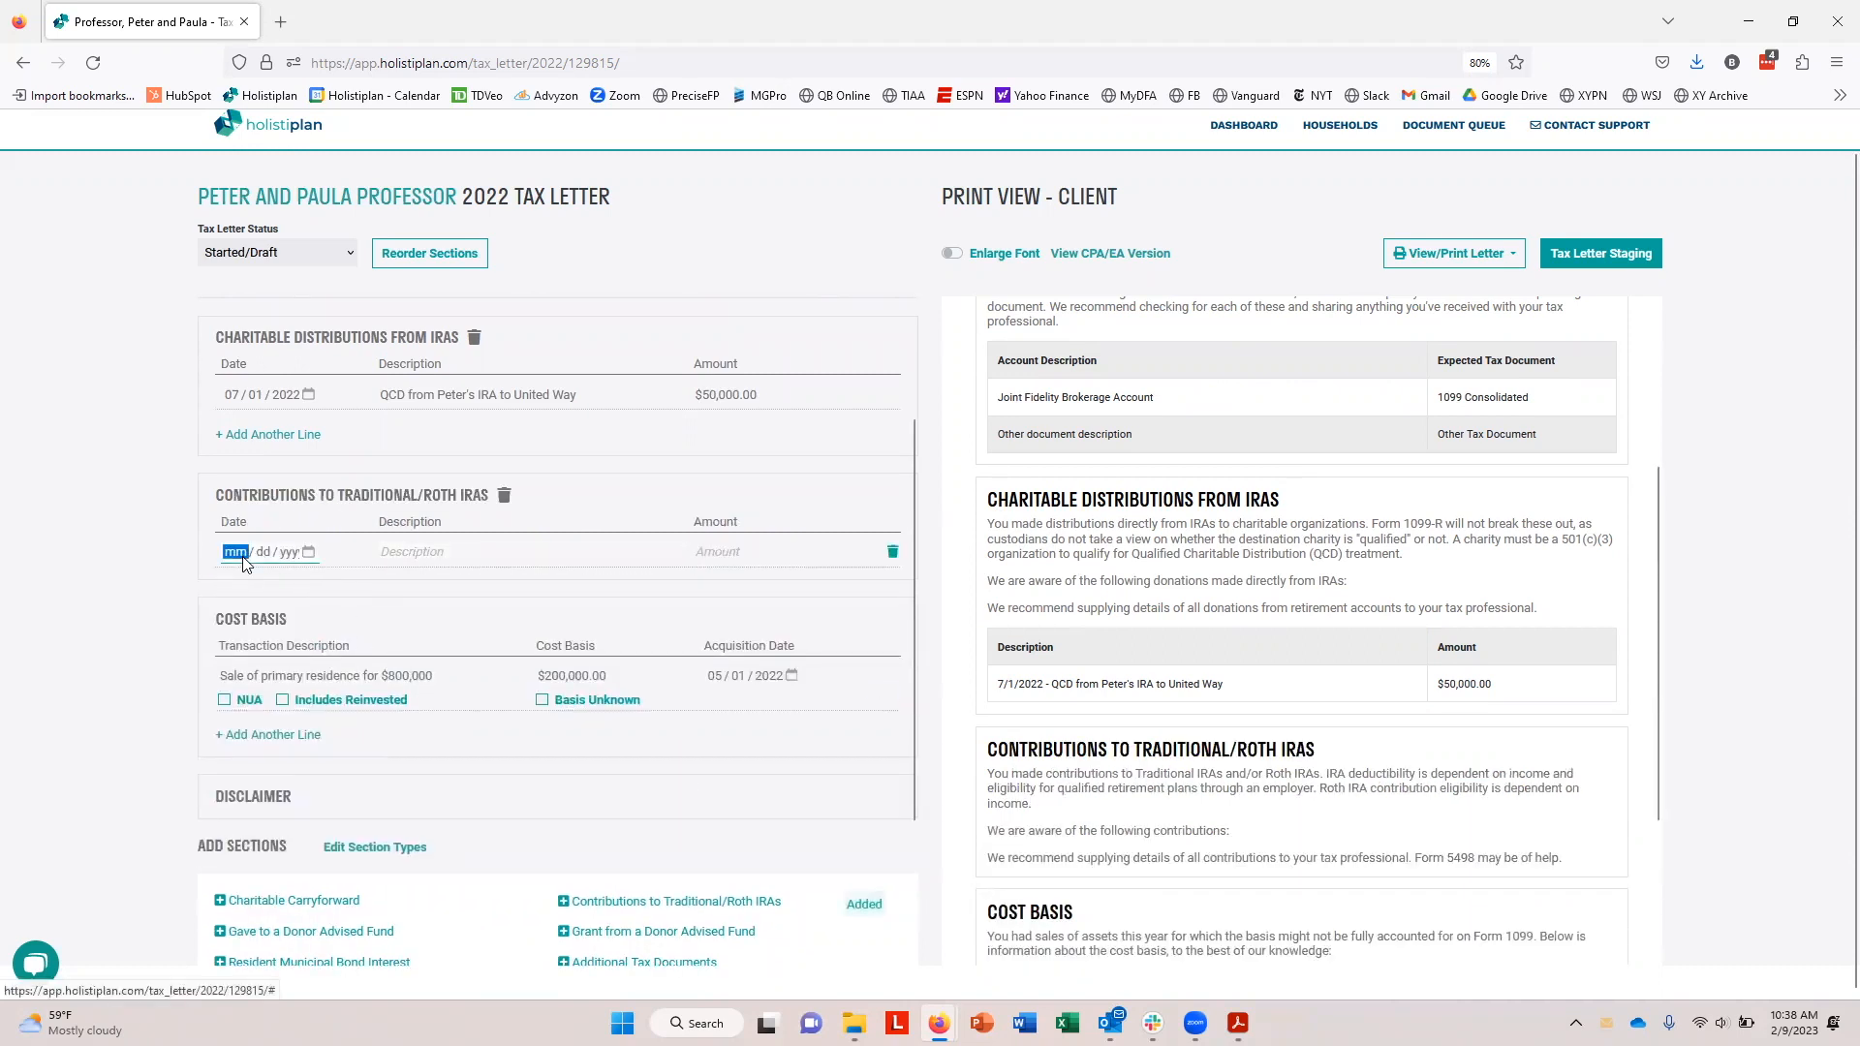
{"action": "type", "text": "05 / 05 / 2022"}
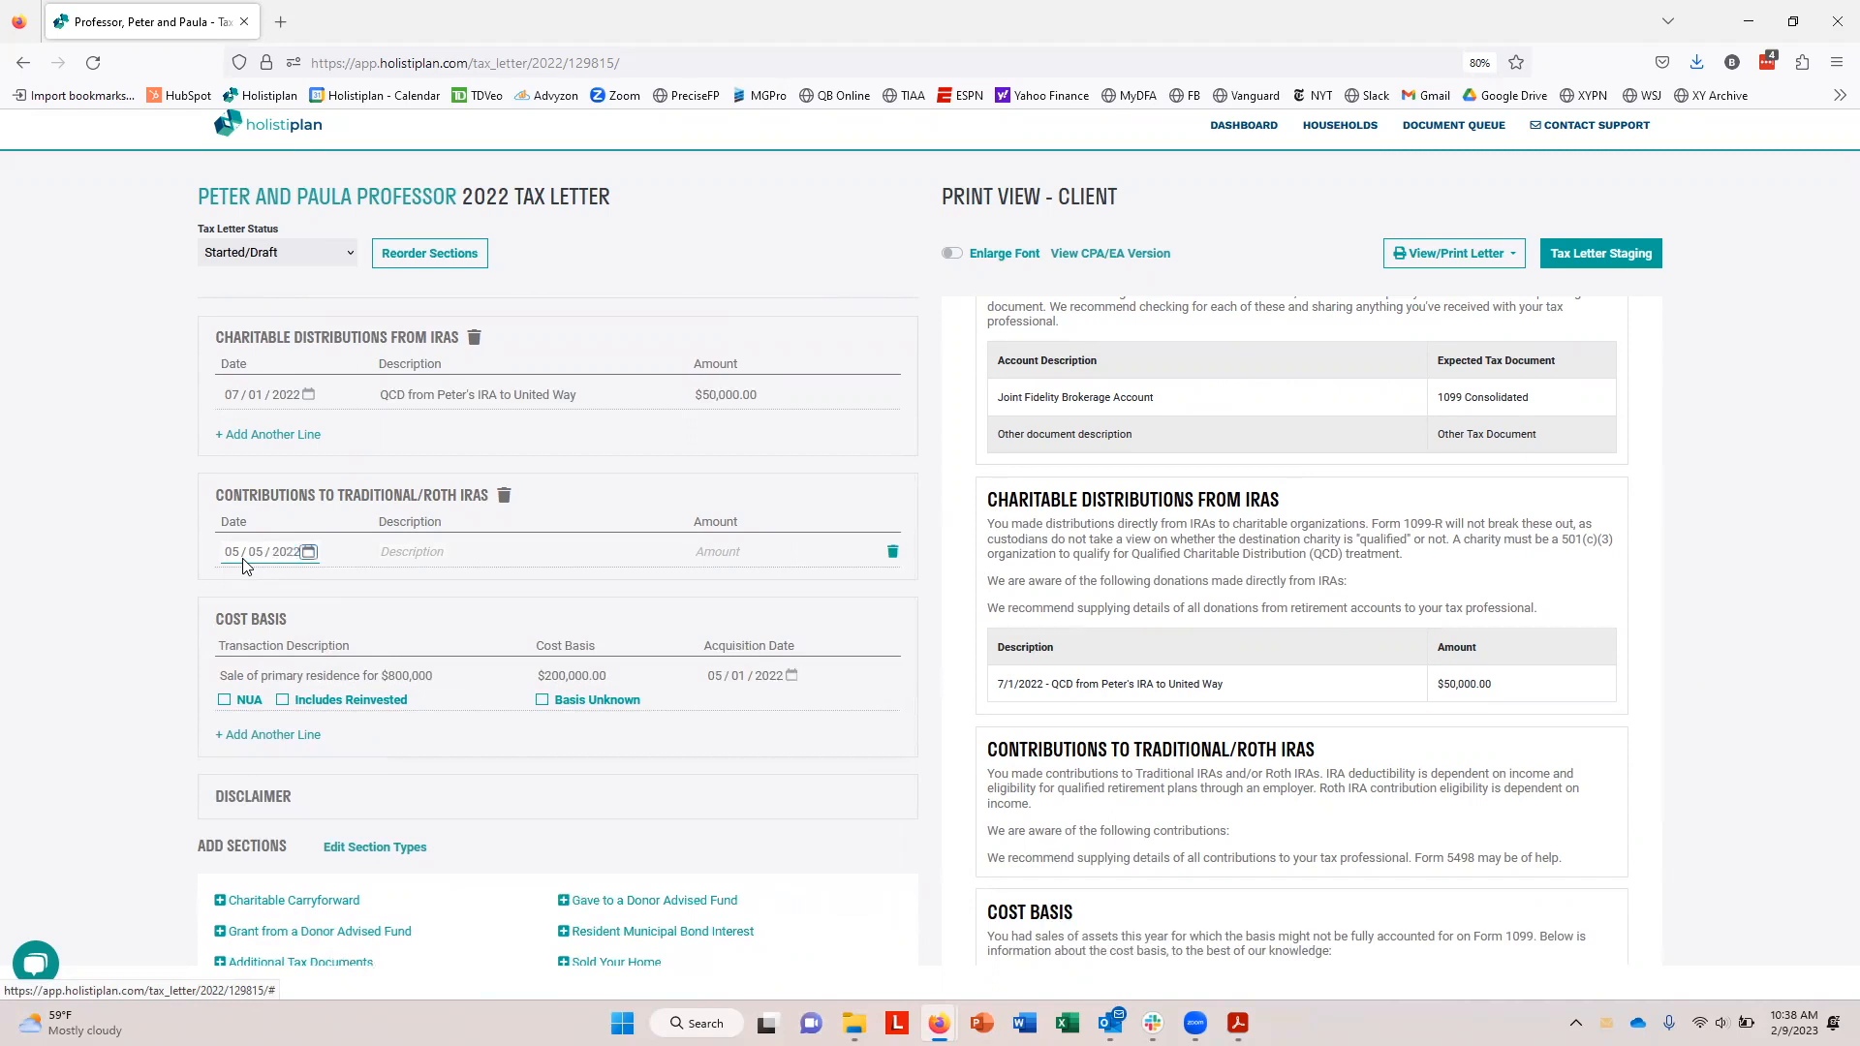
{"action": "key", "text": "Tab"}
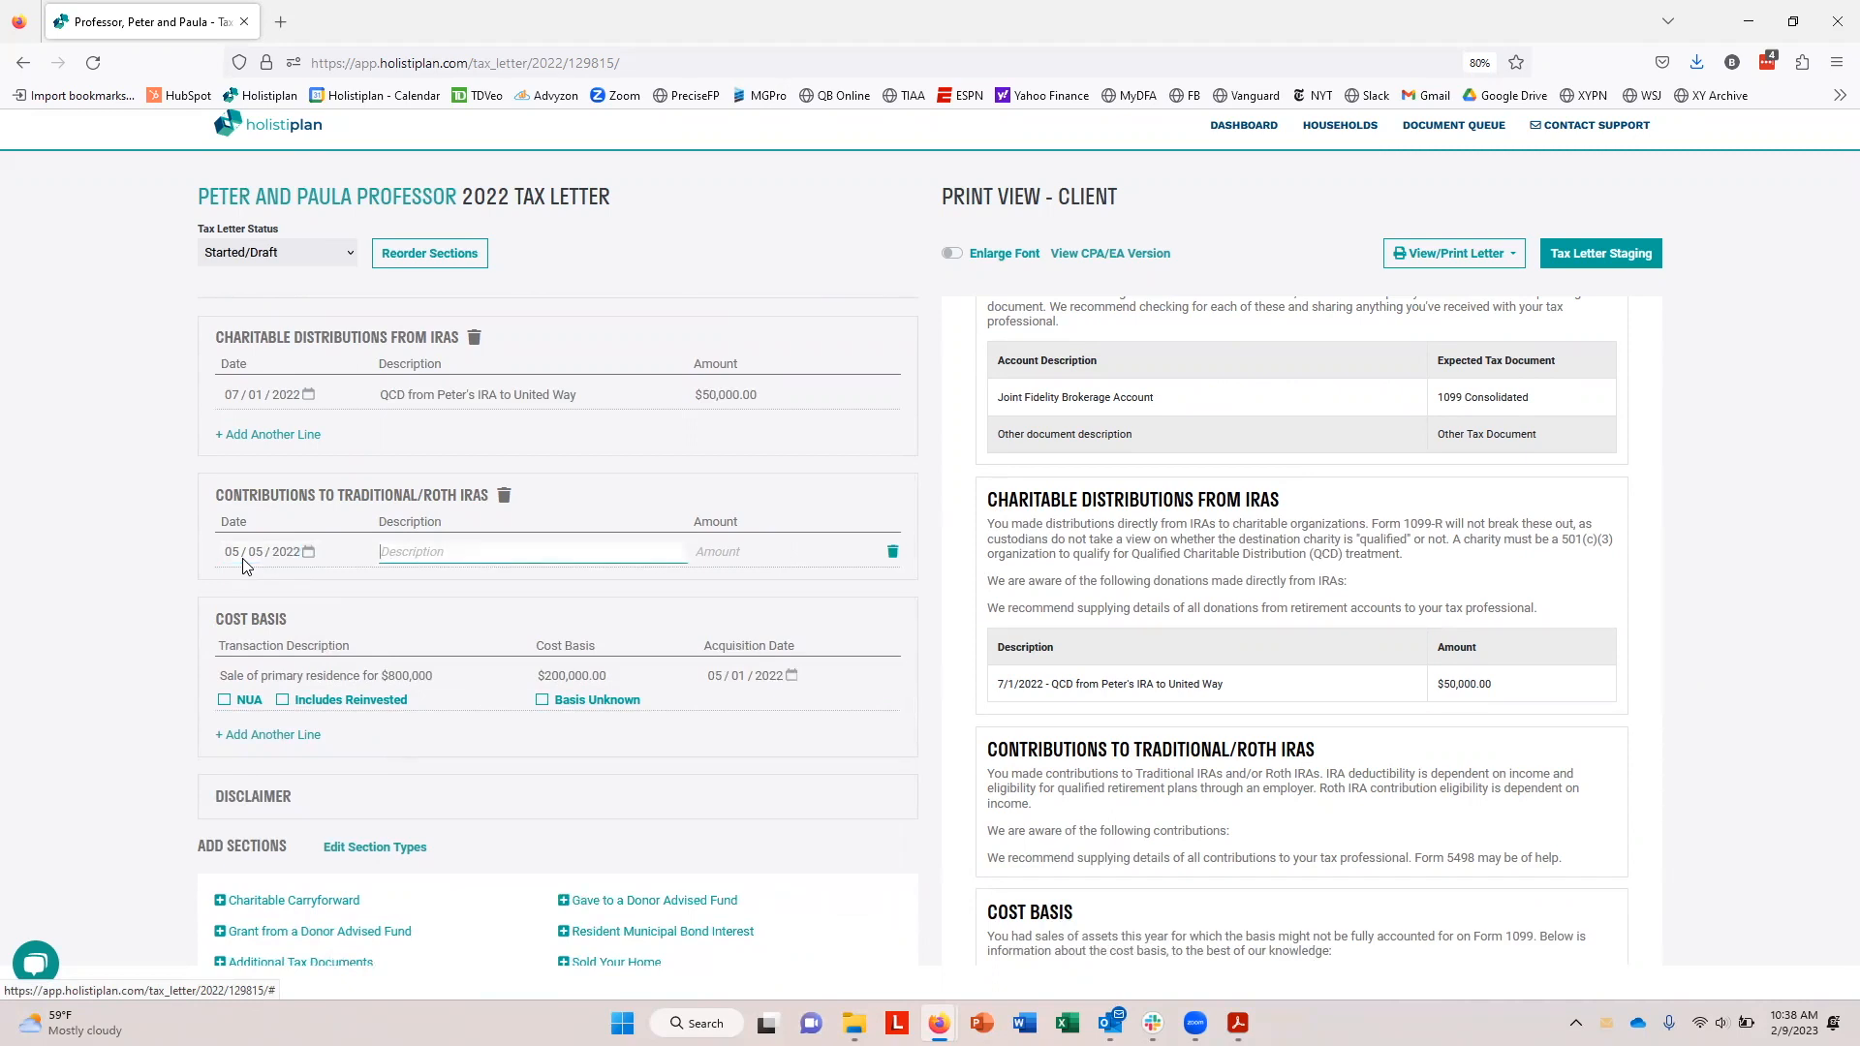
Describe the IRA line as a contribution to the spouse's Roth and set its amount to $2,500
{"action": "type", "text": "Contribution to"}
{"action": "type", "text": " Pu"}
{"action": "type", "text": "uls"}
{"action": "key", "text": "BackSpace"}
{"action": "key", "text": "BackSpace"}
{"action": "type", "text": "la's ROth"}
{"action": "key", "text": "BackSpace"}
{"action": "key", "text": "BackSpace"}
{"action": "key", "text": "BackSpace"}
{"action": "type", "text": "oth"}
{"action": "key", "text": "Tab"}
{"action": "type", "text": "2,500"}
{"action": "key", "text": "Tab"}
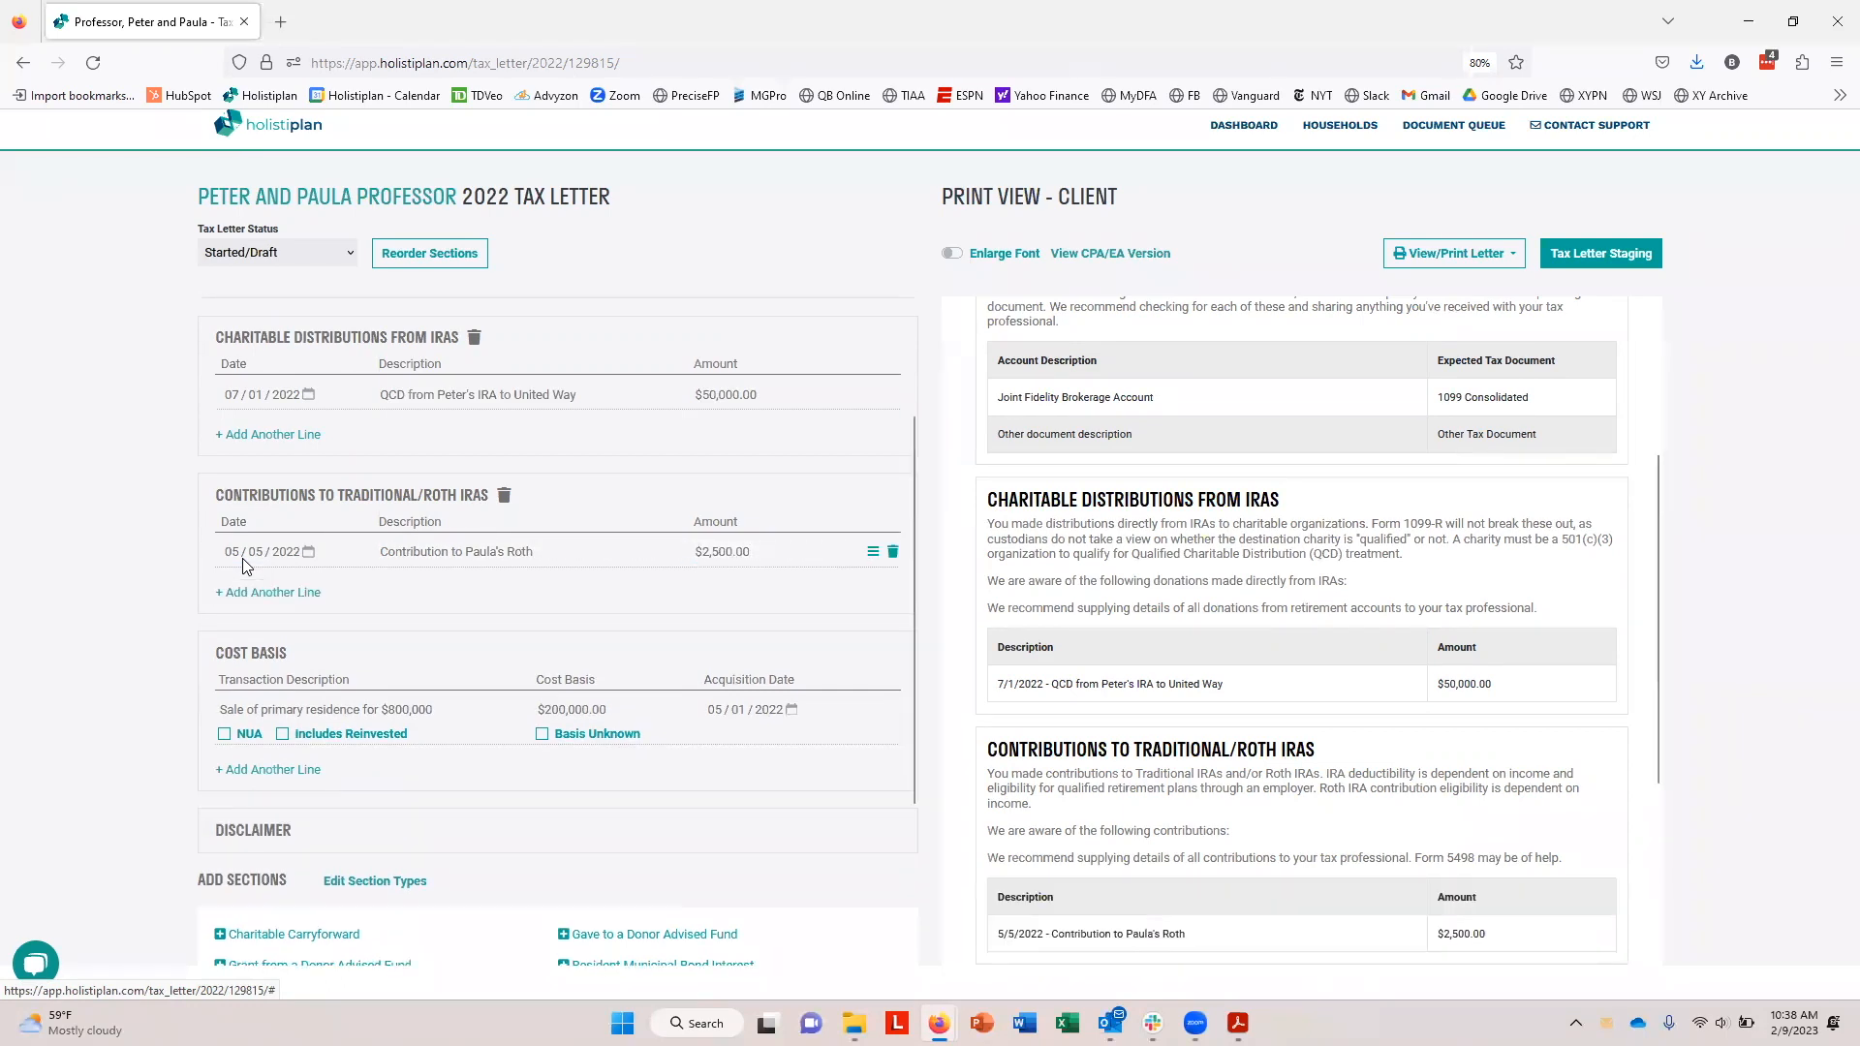
Reorder the letter's sections so Contributions to Traditional/Roth IRAs comes second, ahead of Charitable Distributions from IRAs, and save the new order
{"action": "scroll", "coordinate": [1275, 678], "scroll_direction": "down", "scroll_amount": 3}
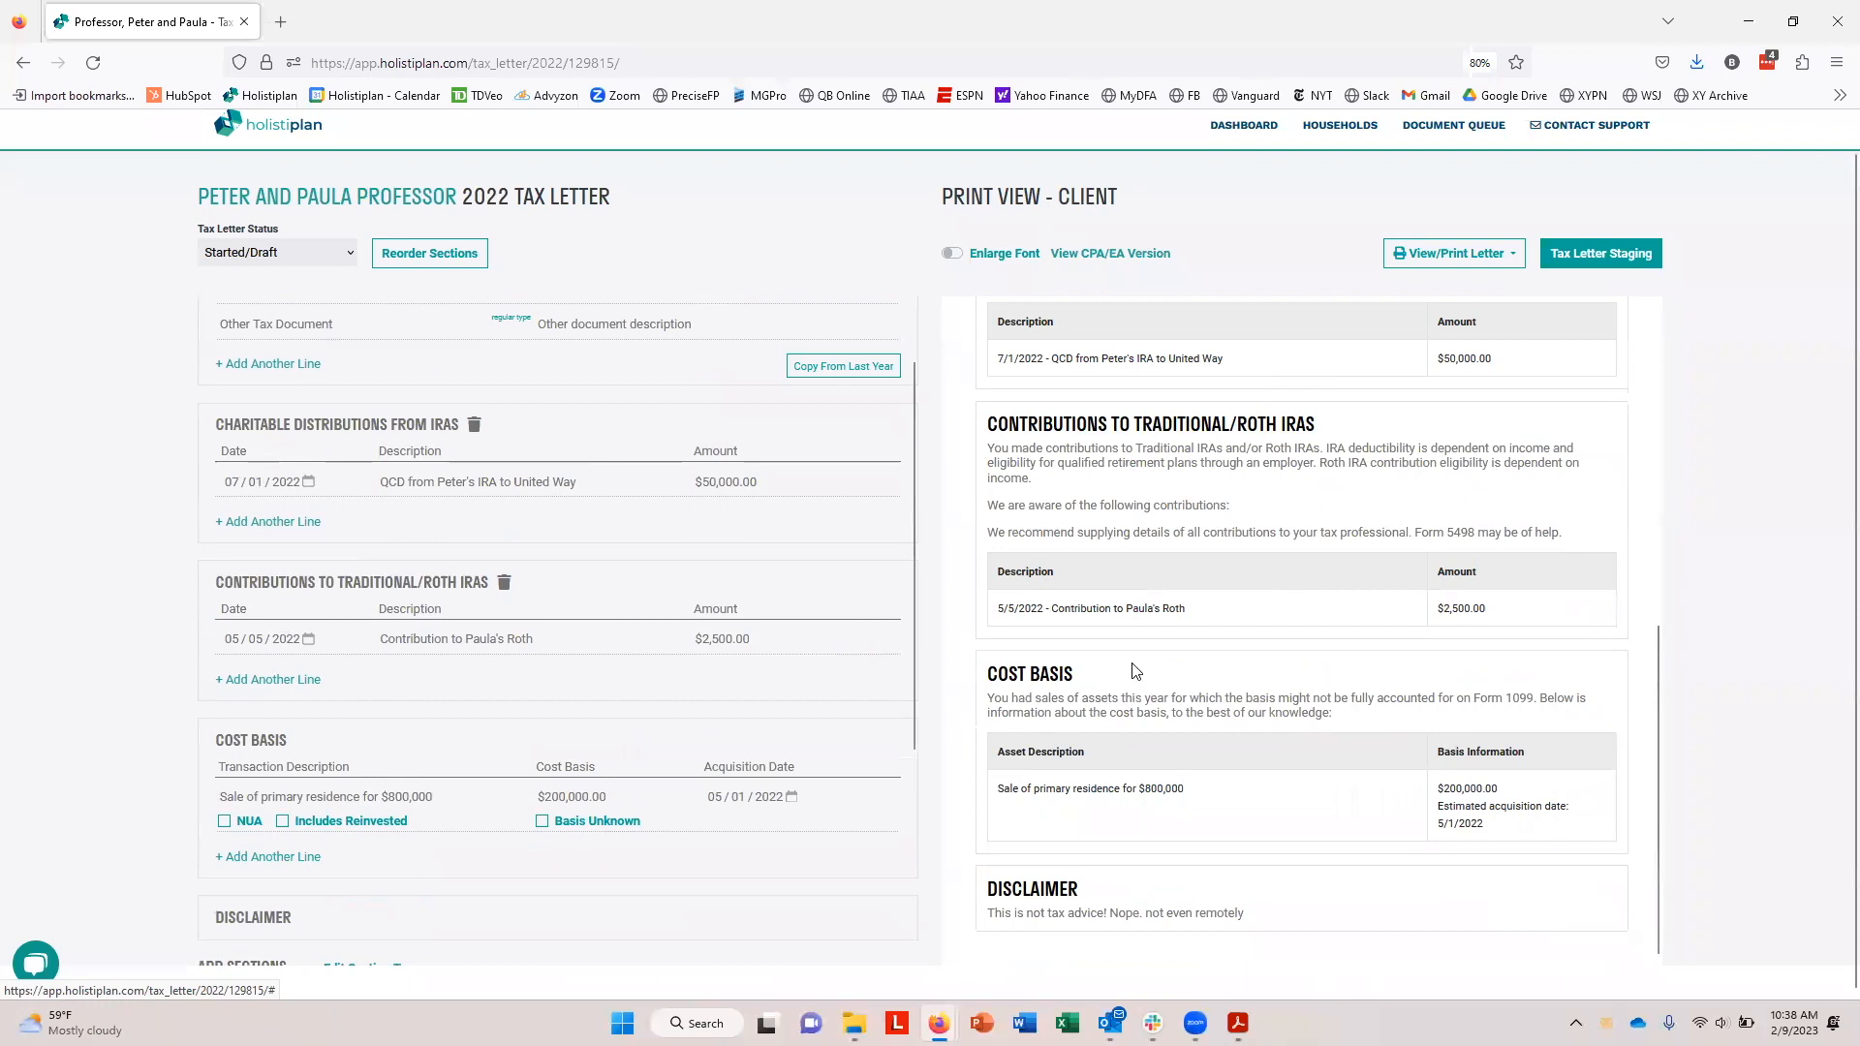
{"action": "scroll", "coordinate": [1136, 672], "scroll_direction": "up", "scroll_amount": 10}
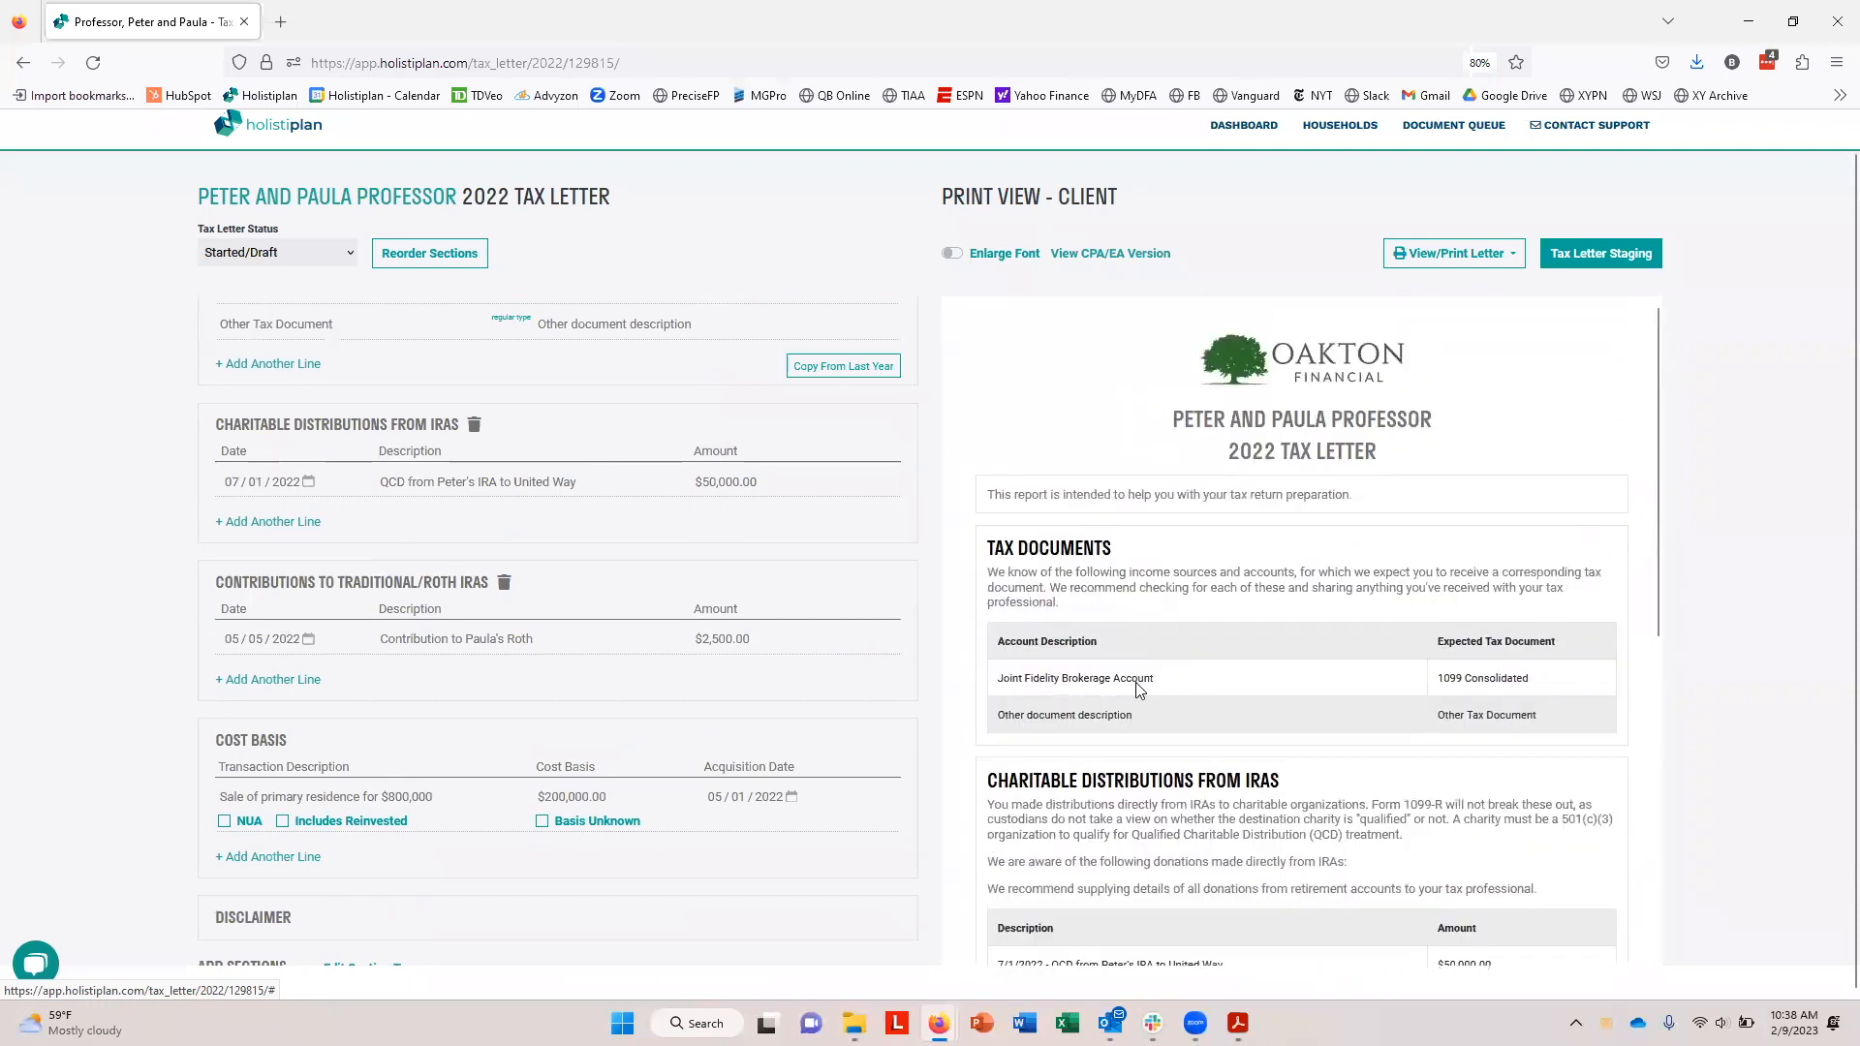
{"action": "left_click", "coordinate": [451, 265]}
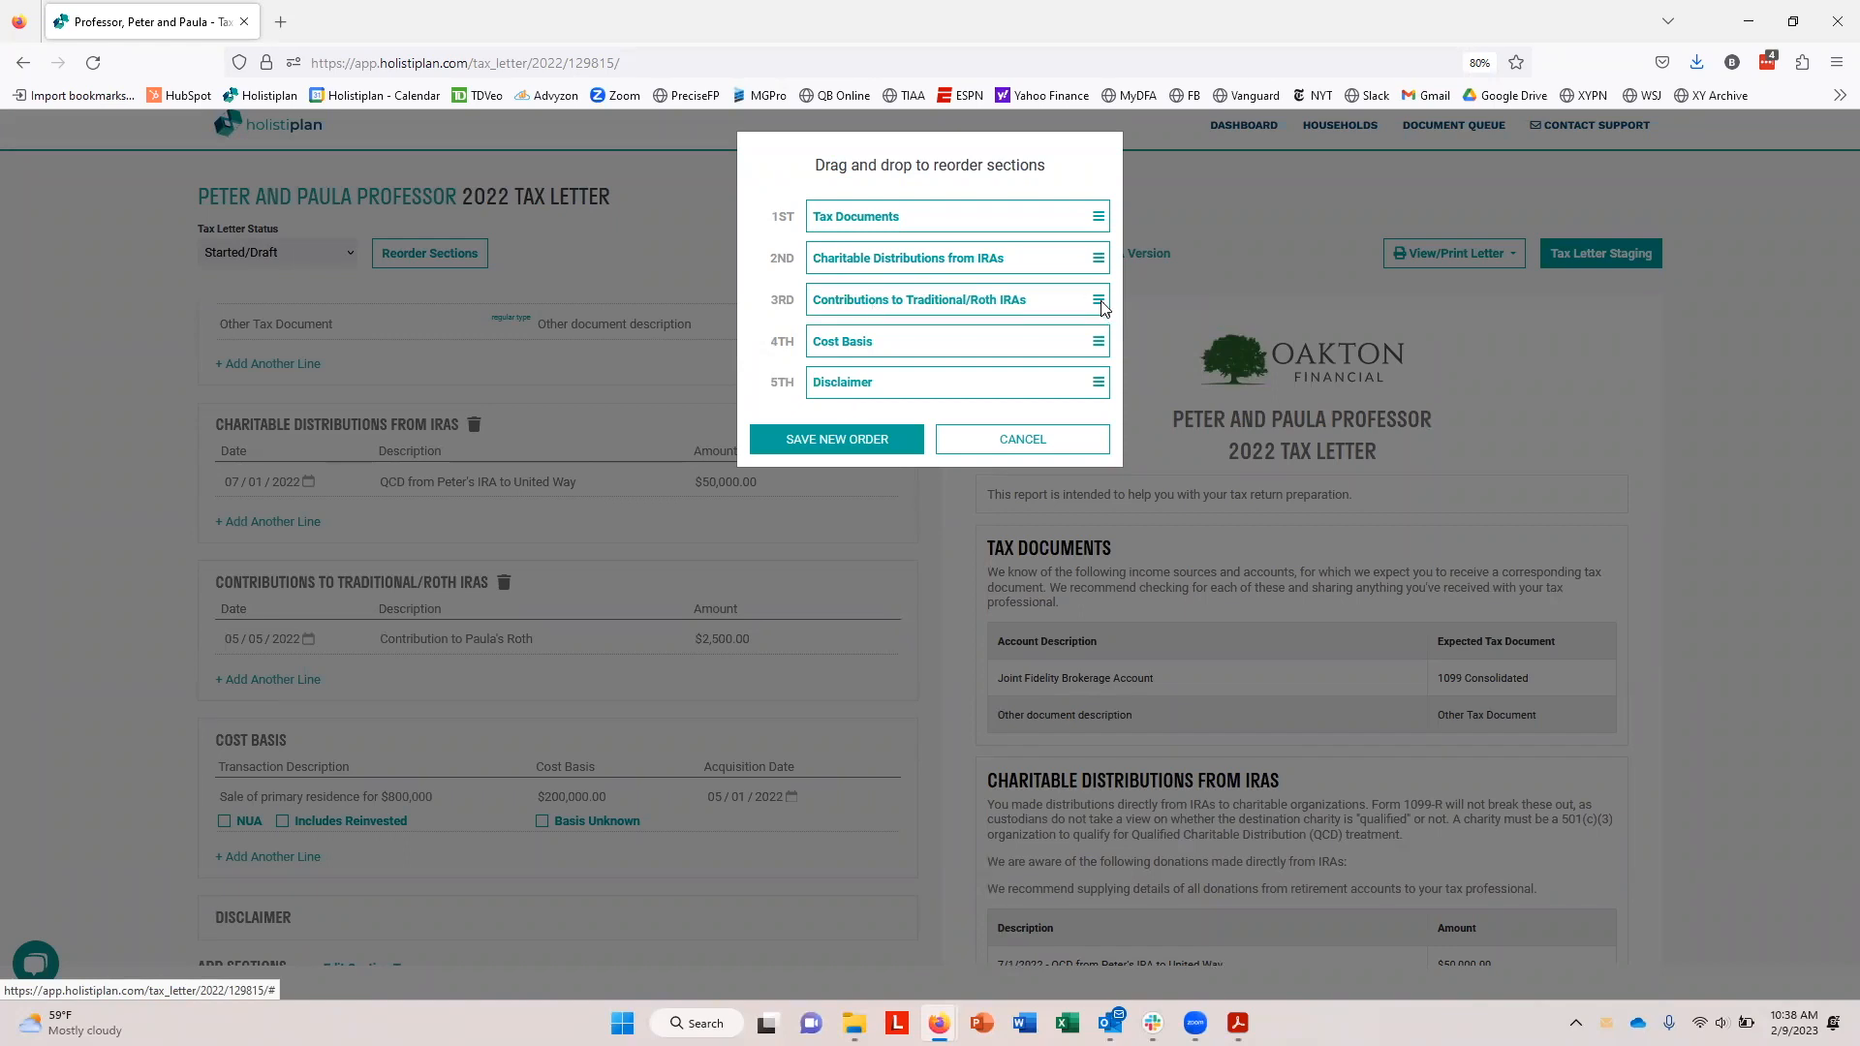
{"action": "left_click_drag", "start_coordinate": [1100, 296], "coordinate": [1095, 252]}
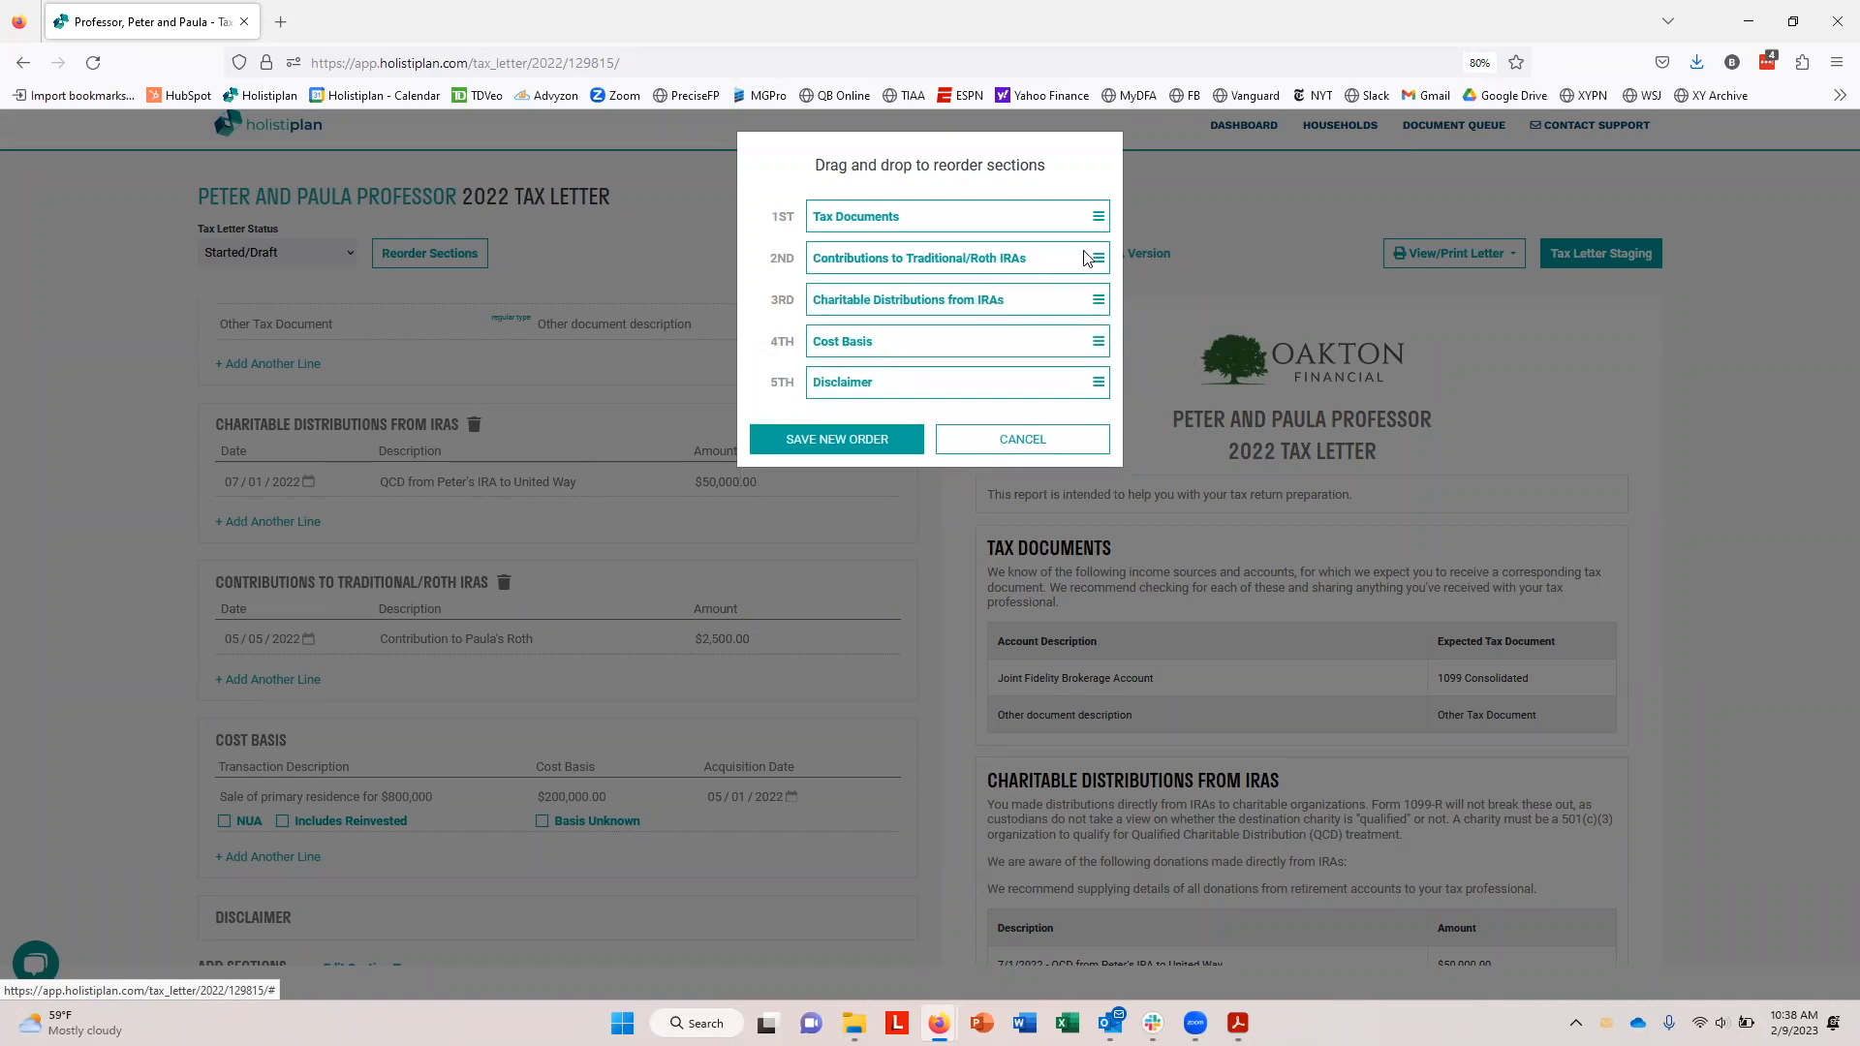
{"action": "left_click", "coordinate": [826, 441]}
{"action": "scroll", "coordinate": [1221, 768], "scroll_direction": "down", "scroll_amount": 3}
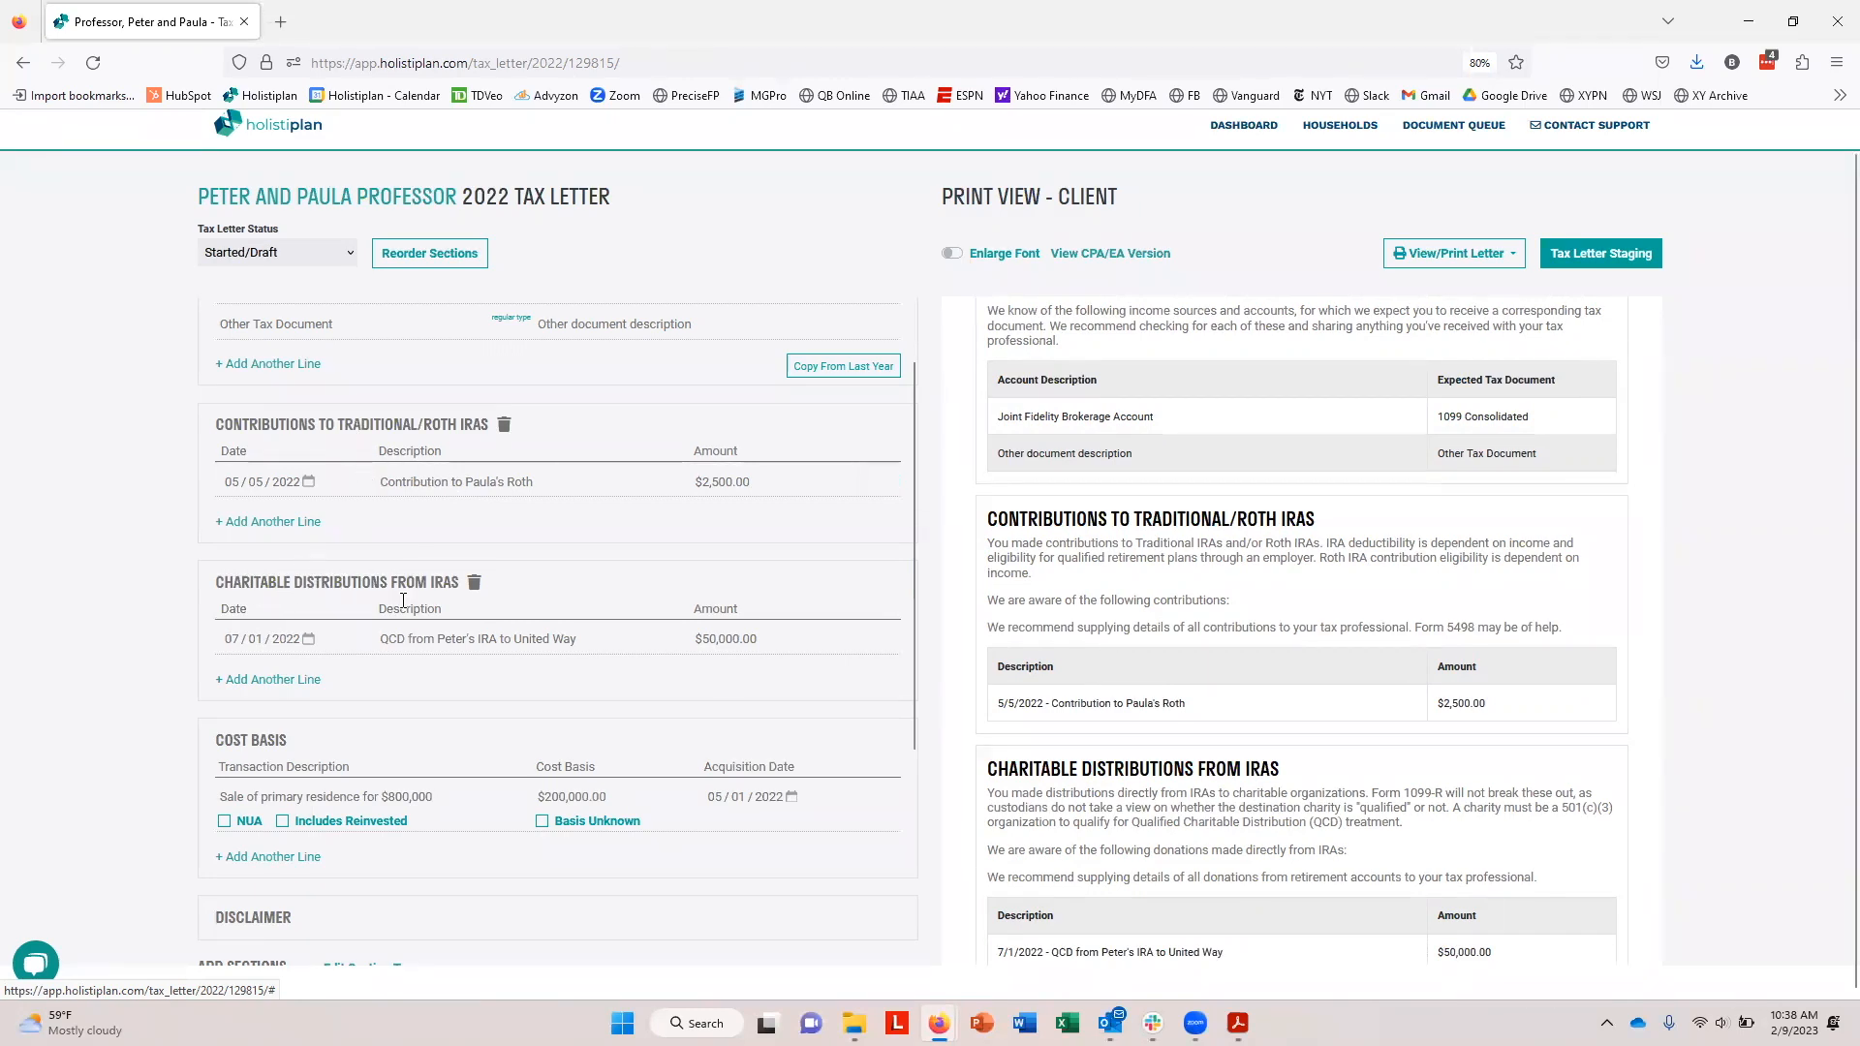
Add the Miscellaneous Freeform Text section to the letter and start a line titled "Sample Title"
{"action": "mouse_move", "coordinate": [871, 647]}
{"action": "left_click_drag", "start_coordinate": [911, 571], "coordinate": [913, 775]}
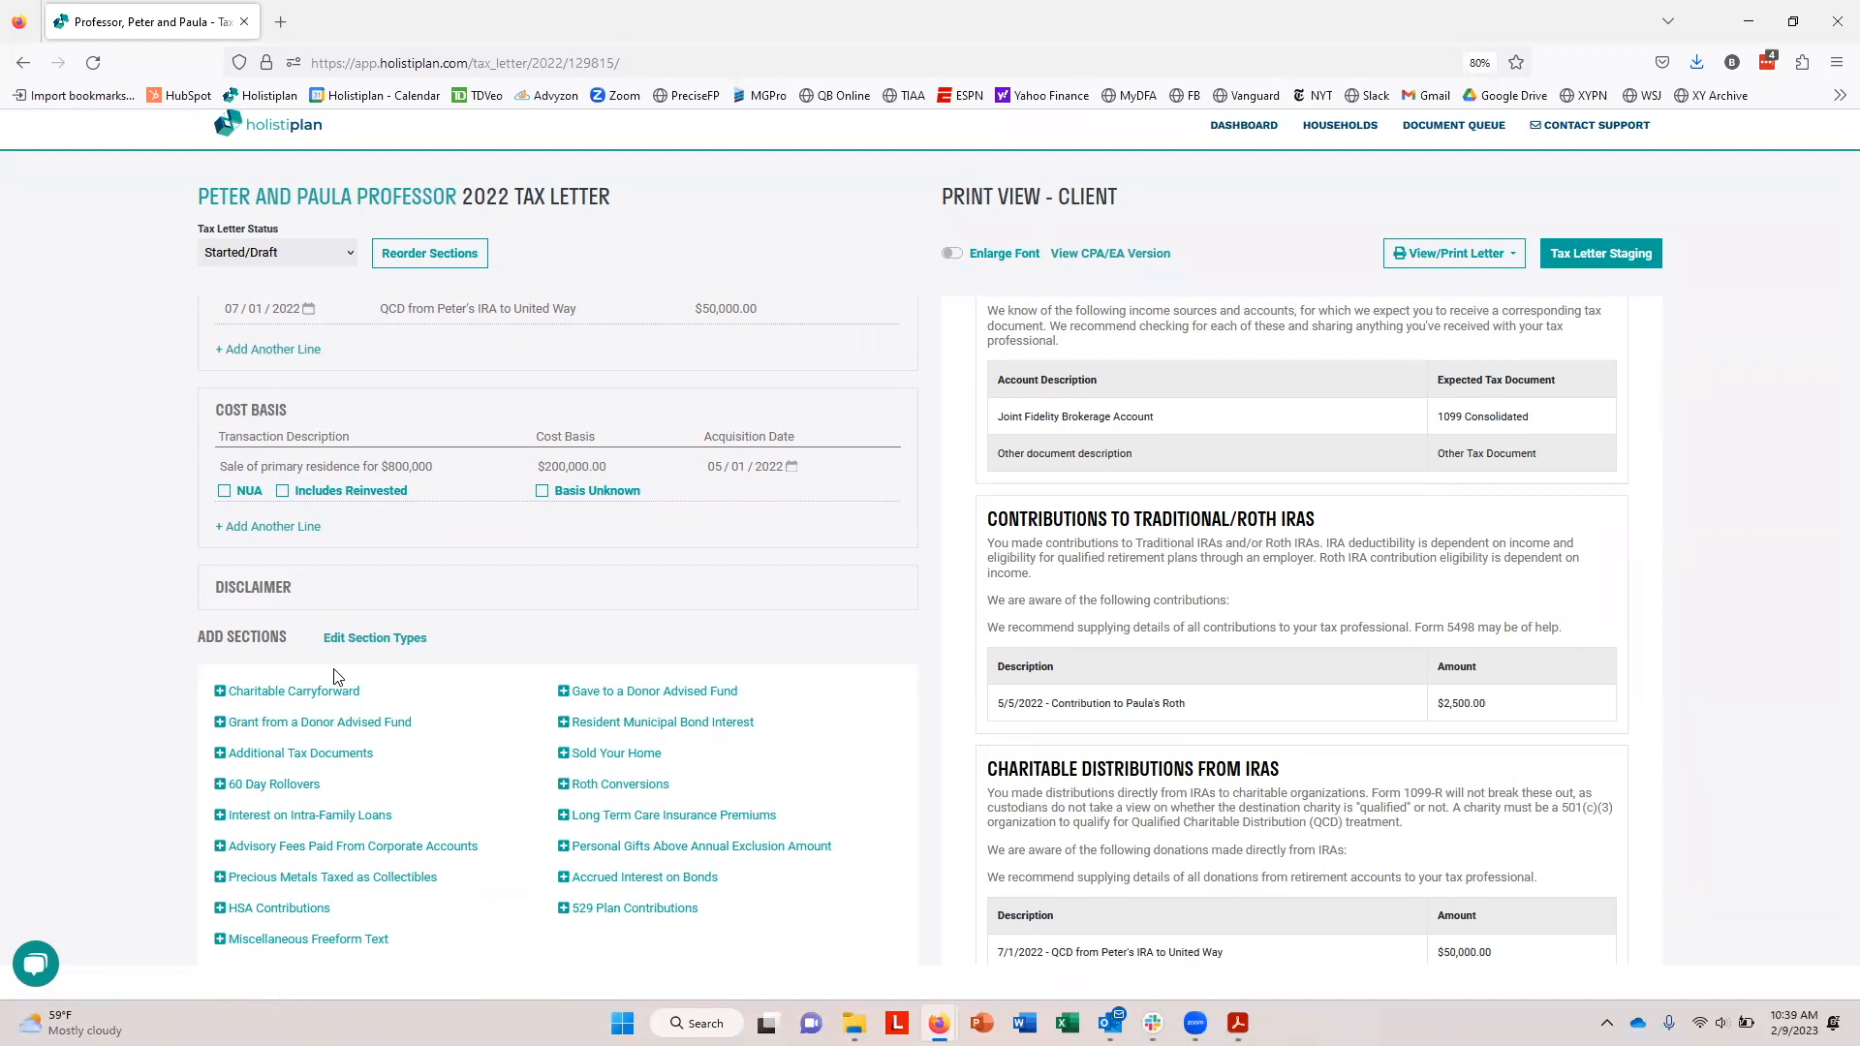
{"action": "left_click", "coordinate": [248, 941]}
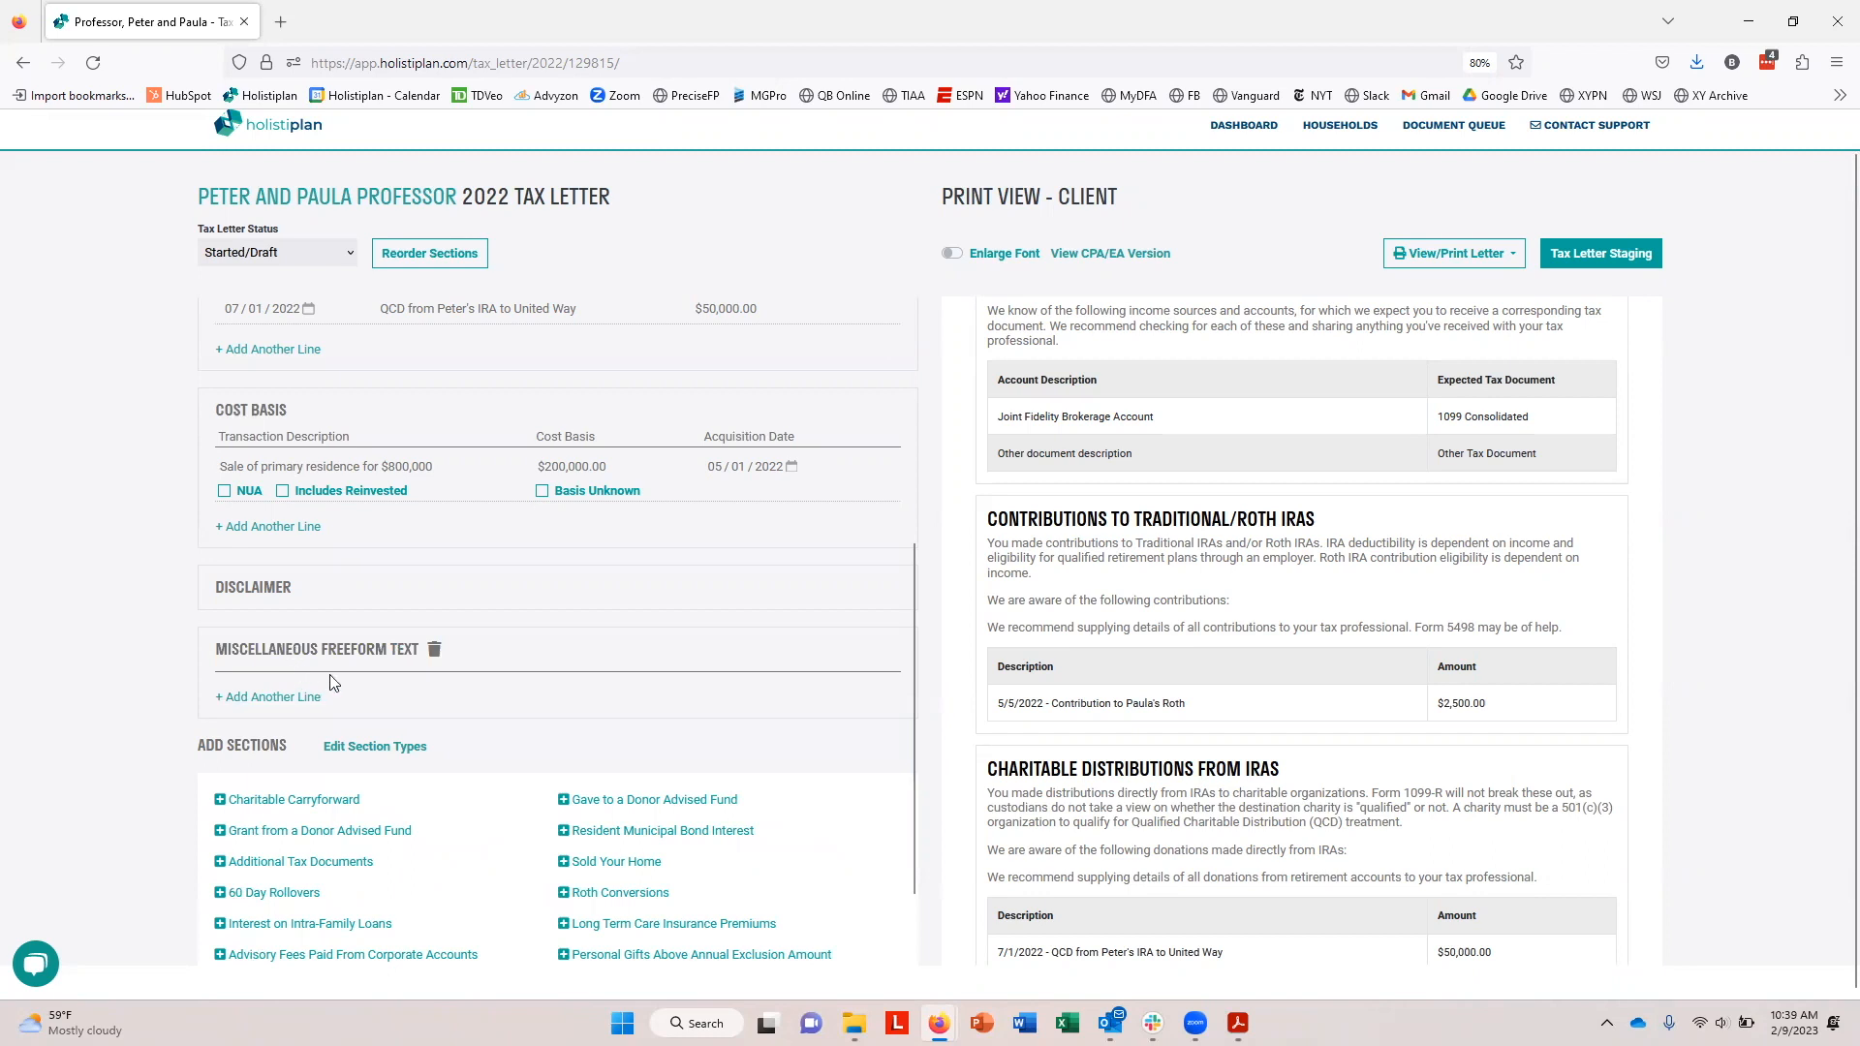
{"action": "left_click", "coordinate": [274, 698]}
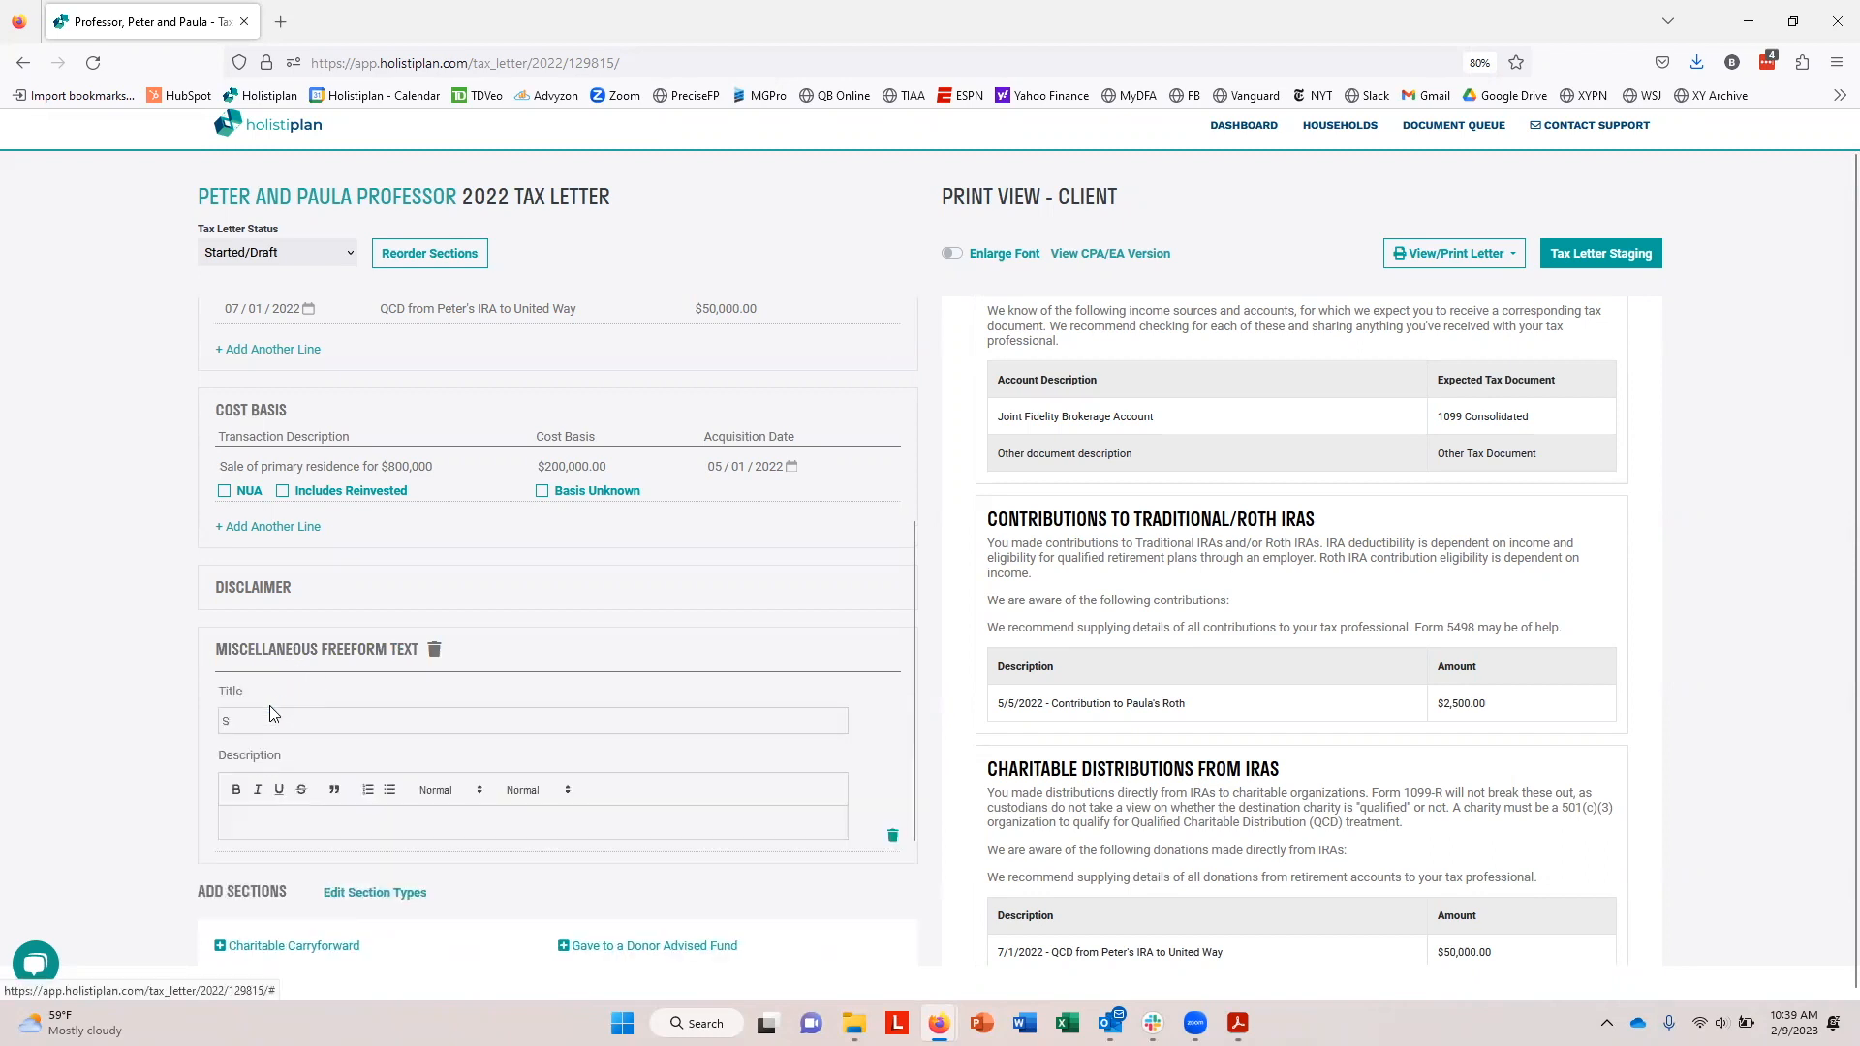
{"action": "type", "text": "Sample Title"}
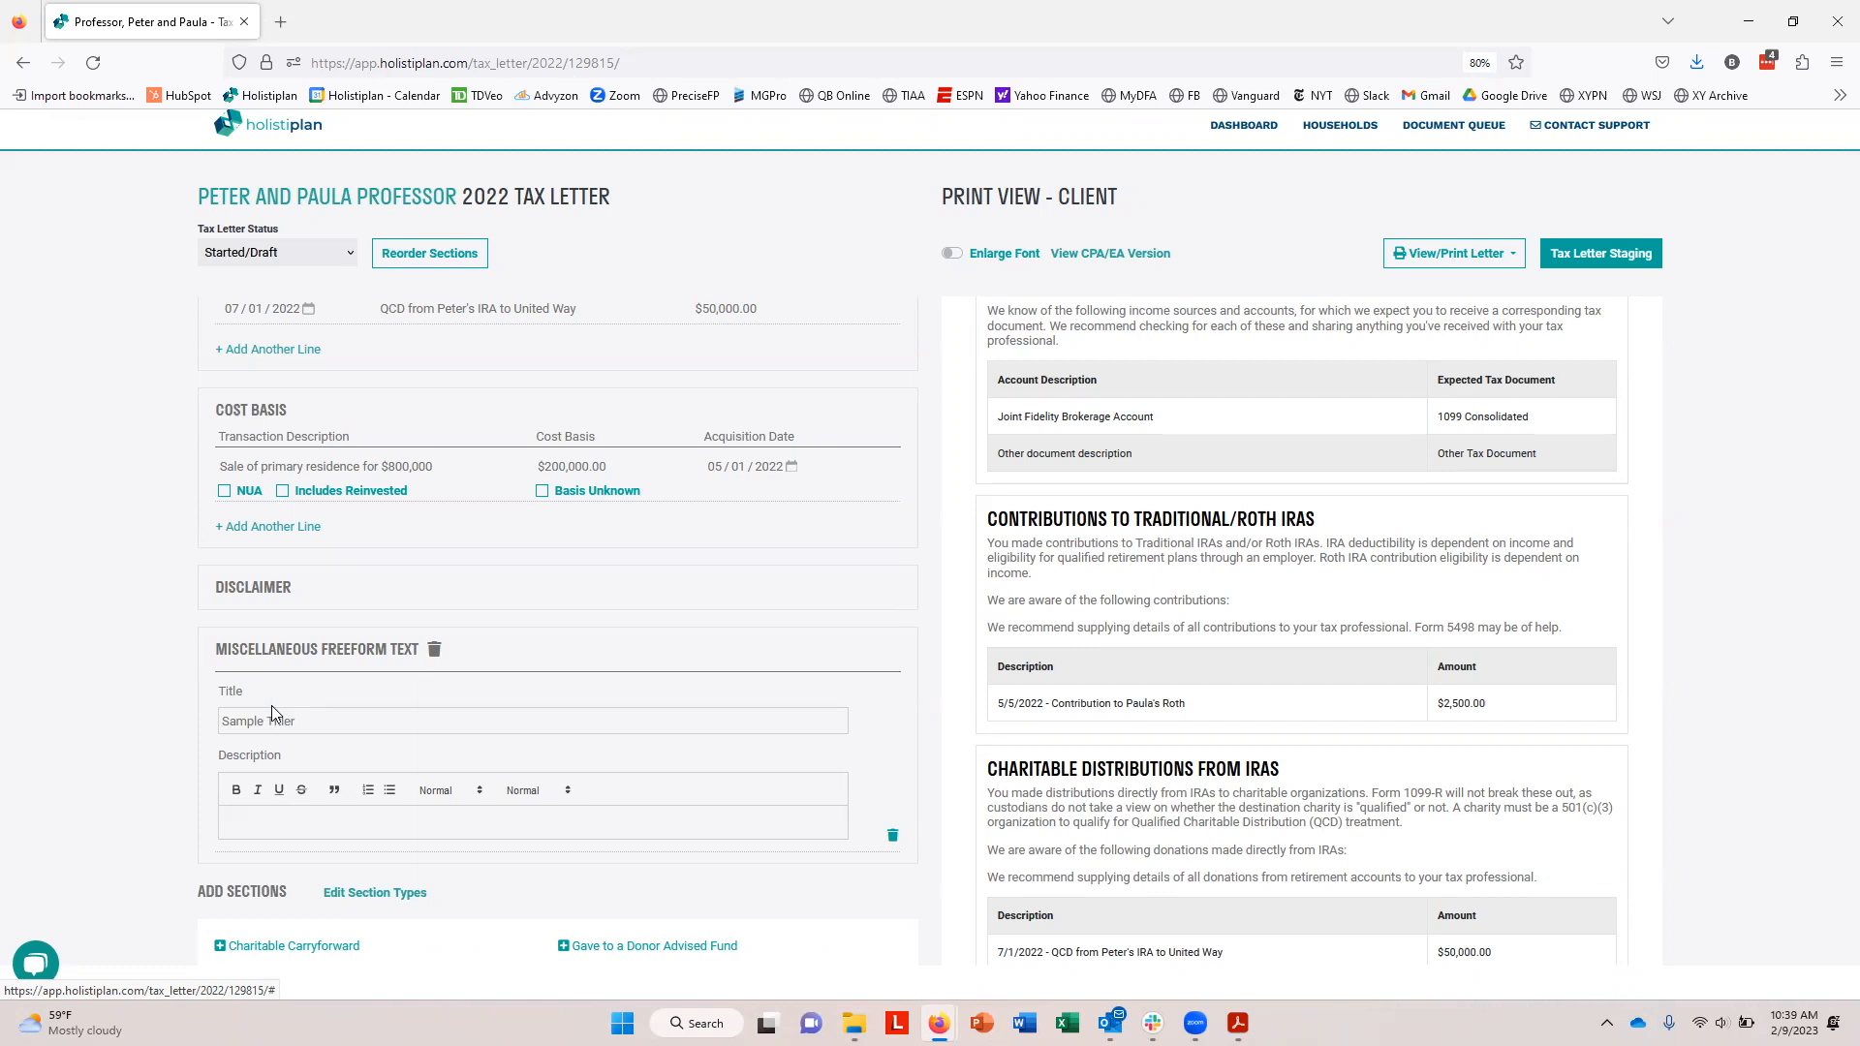
Enter "Sample text" as the freeform line's description
{"action": "left_click", "coordinate": [670, 821]}
{"action": "type", "text": "Sample"}
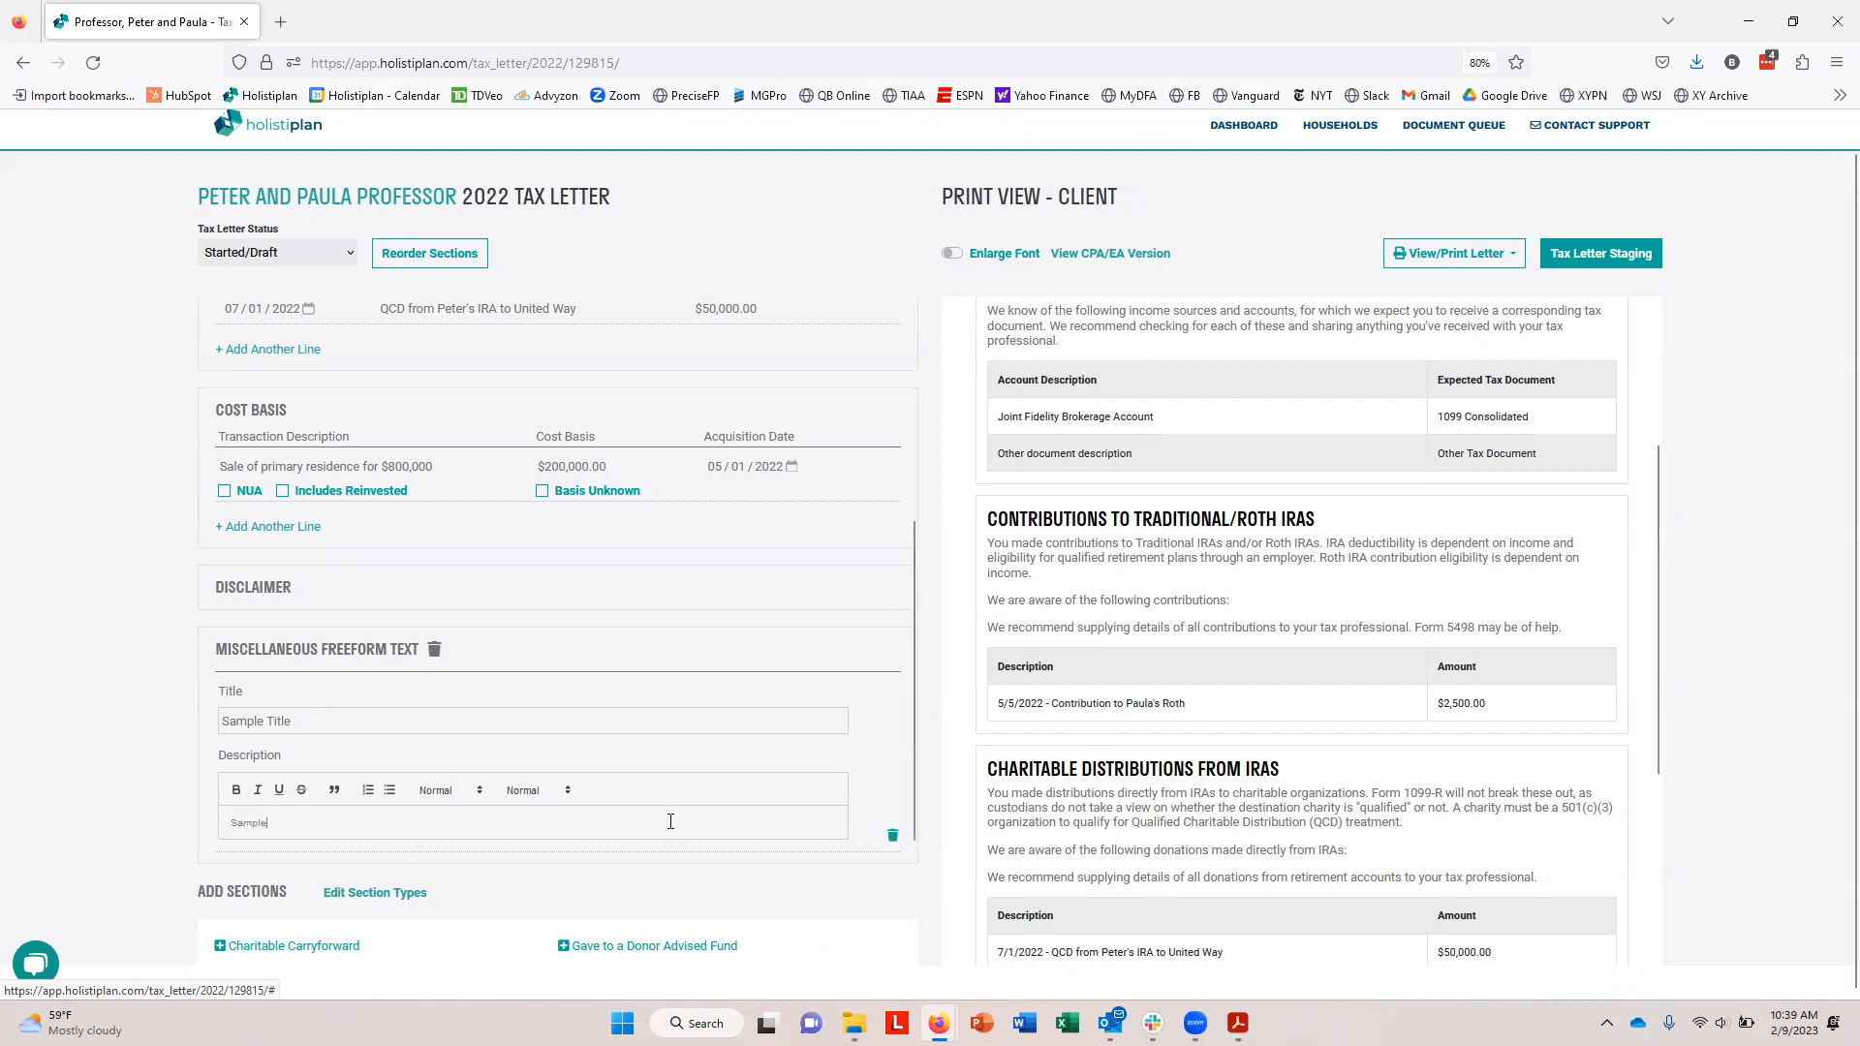
{"action": "type", "text": " text"}
{"action": "key", "text": "Return"}
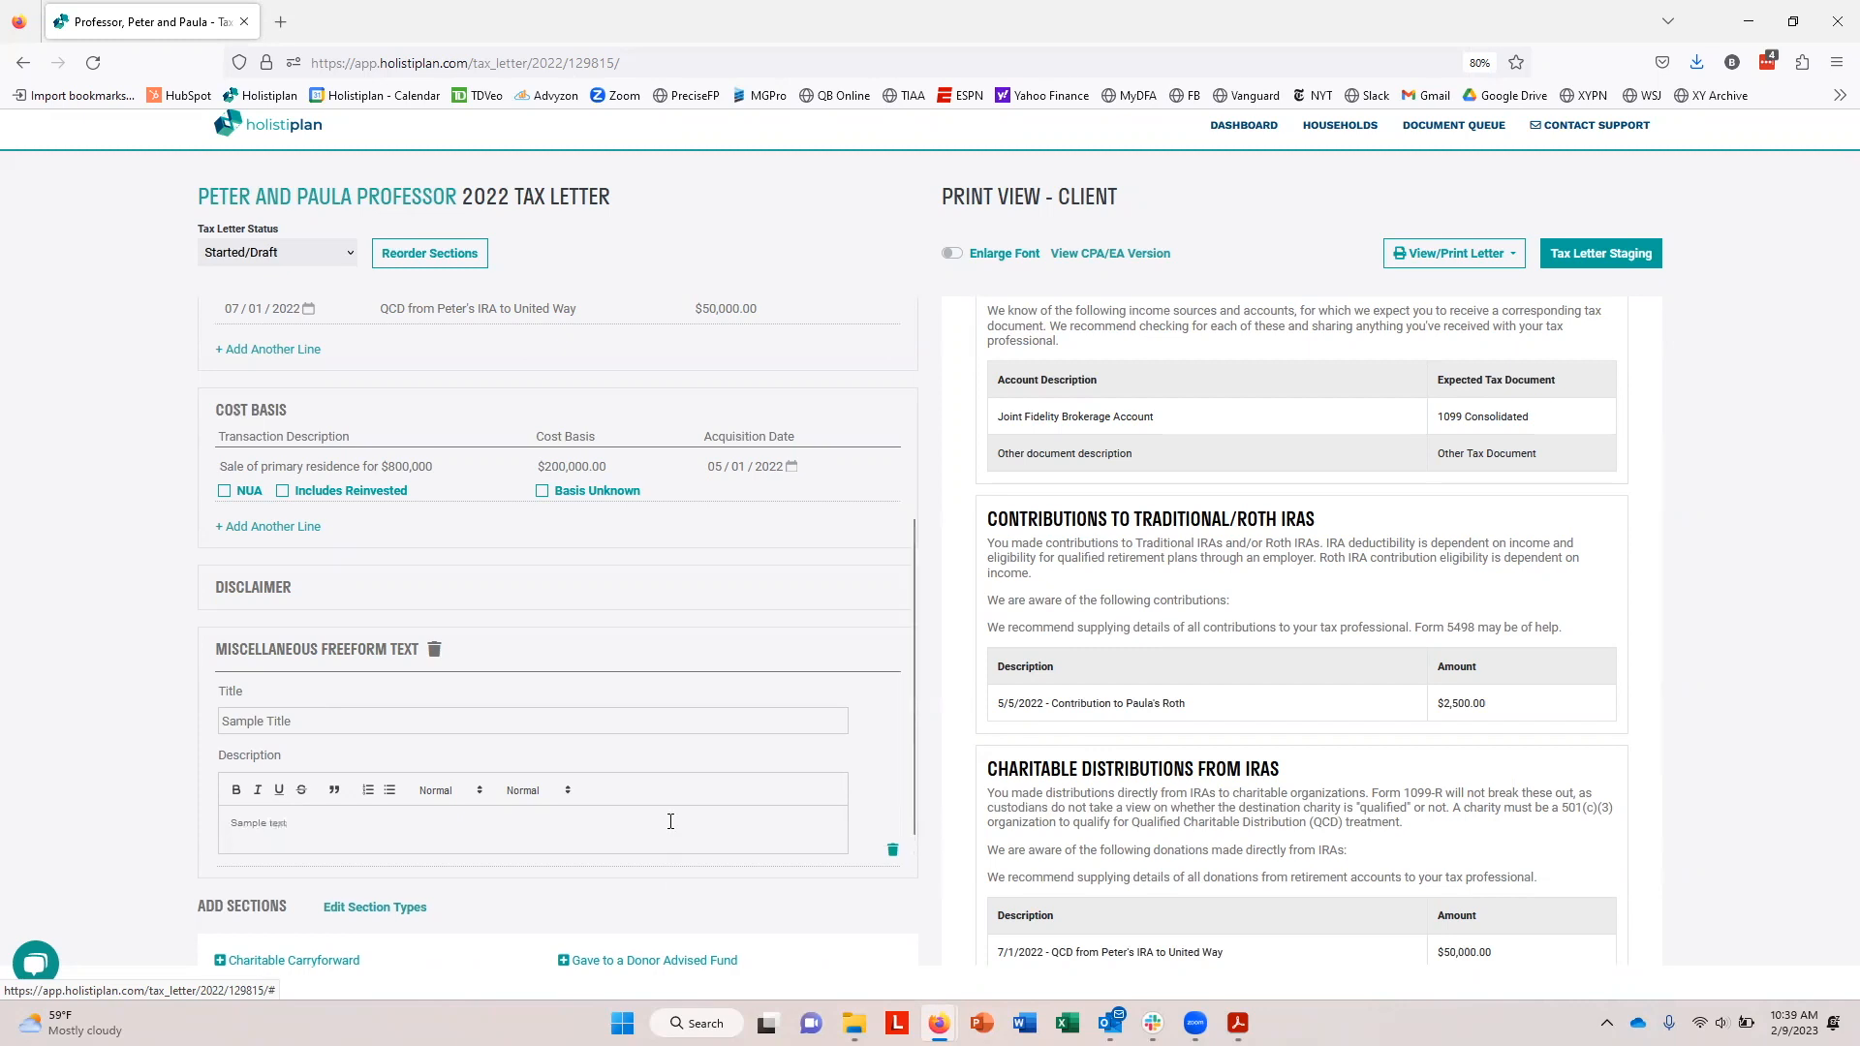
{"action": "left_click", "coordinate": [888, 776]}
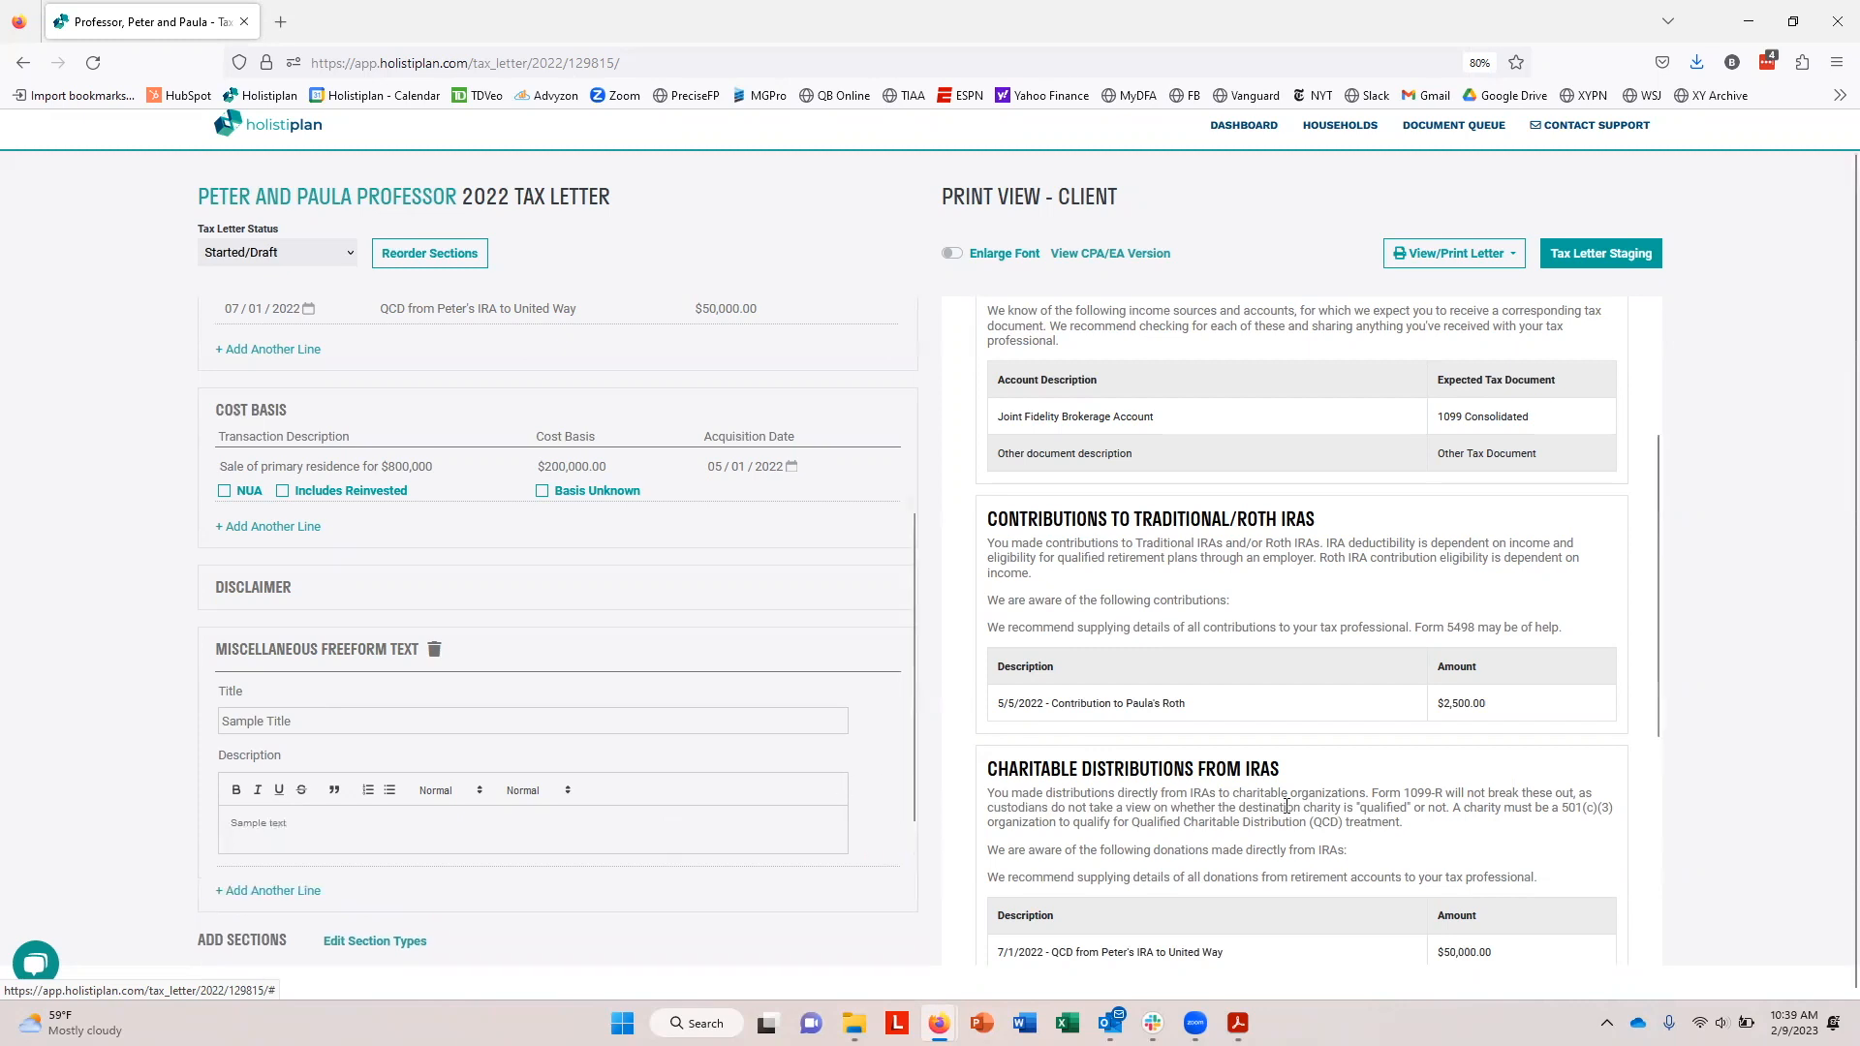
Check the new freeform section in the print view and its place in the section order
{"action": "scroll", "coordinate": [1289, 813], "scroll_direction": "down", "scroll_amount": 3}
{"action": "scroll", "coordinate": [1288, 814], "scroll_direction": "down", "scroll_amount": 2}
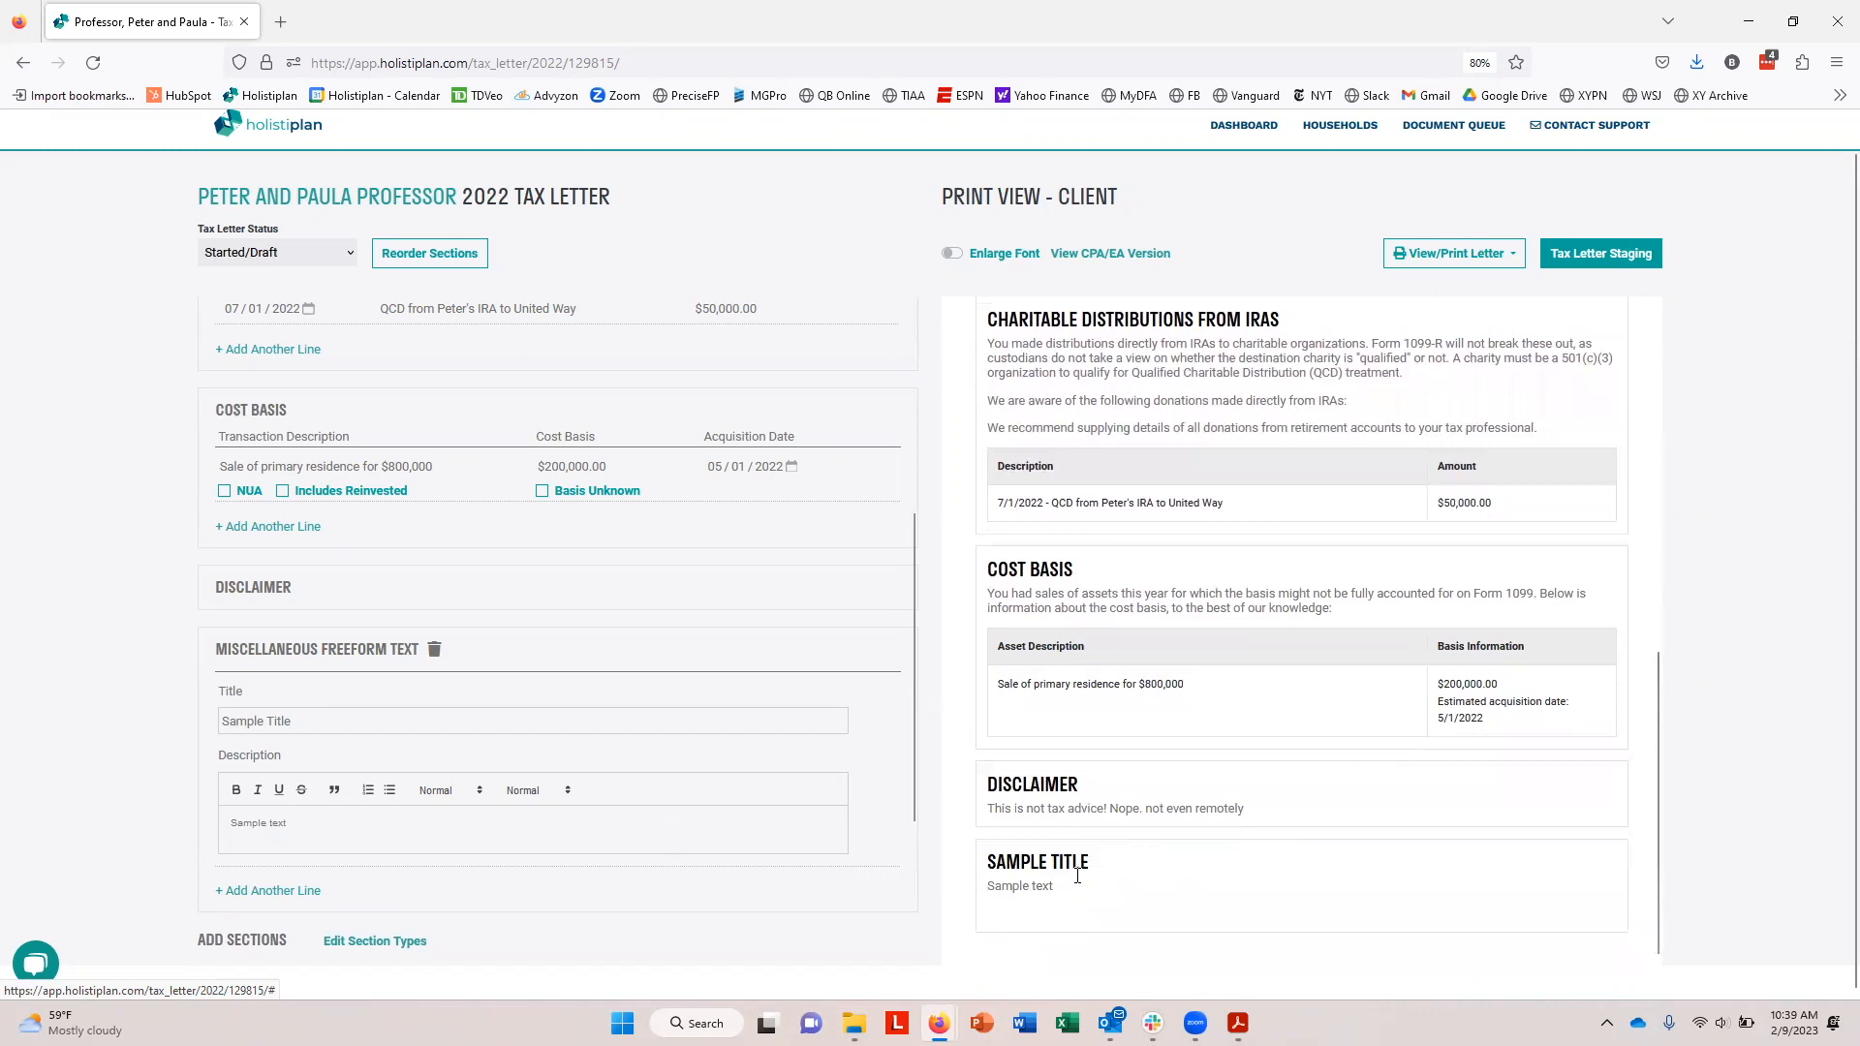
{"action": "left_click", "coordinate": [441, 263]}
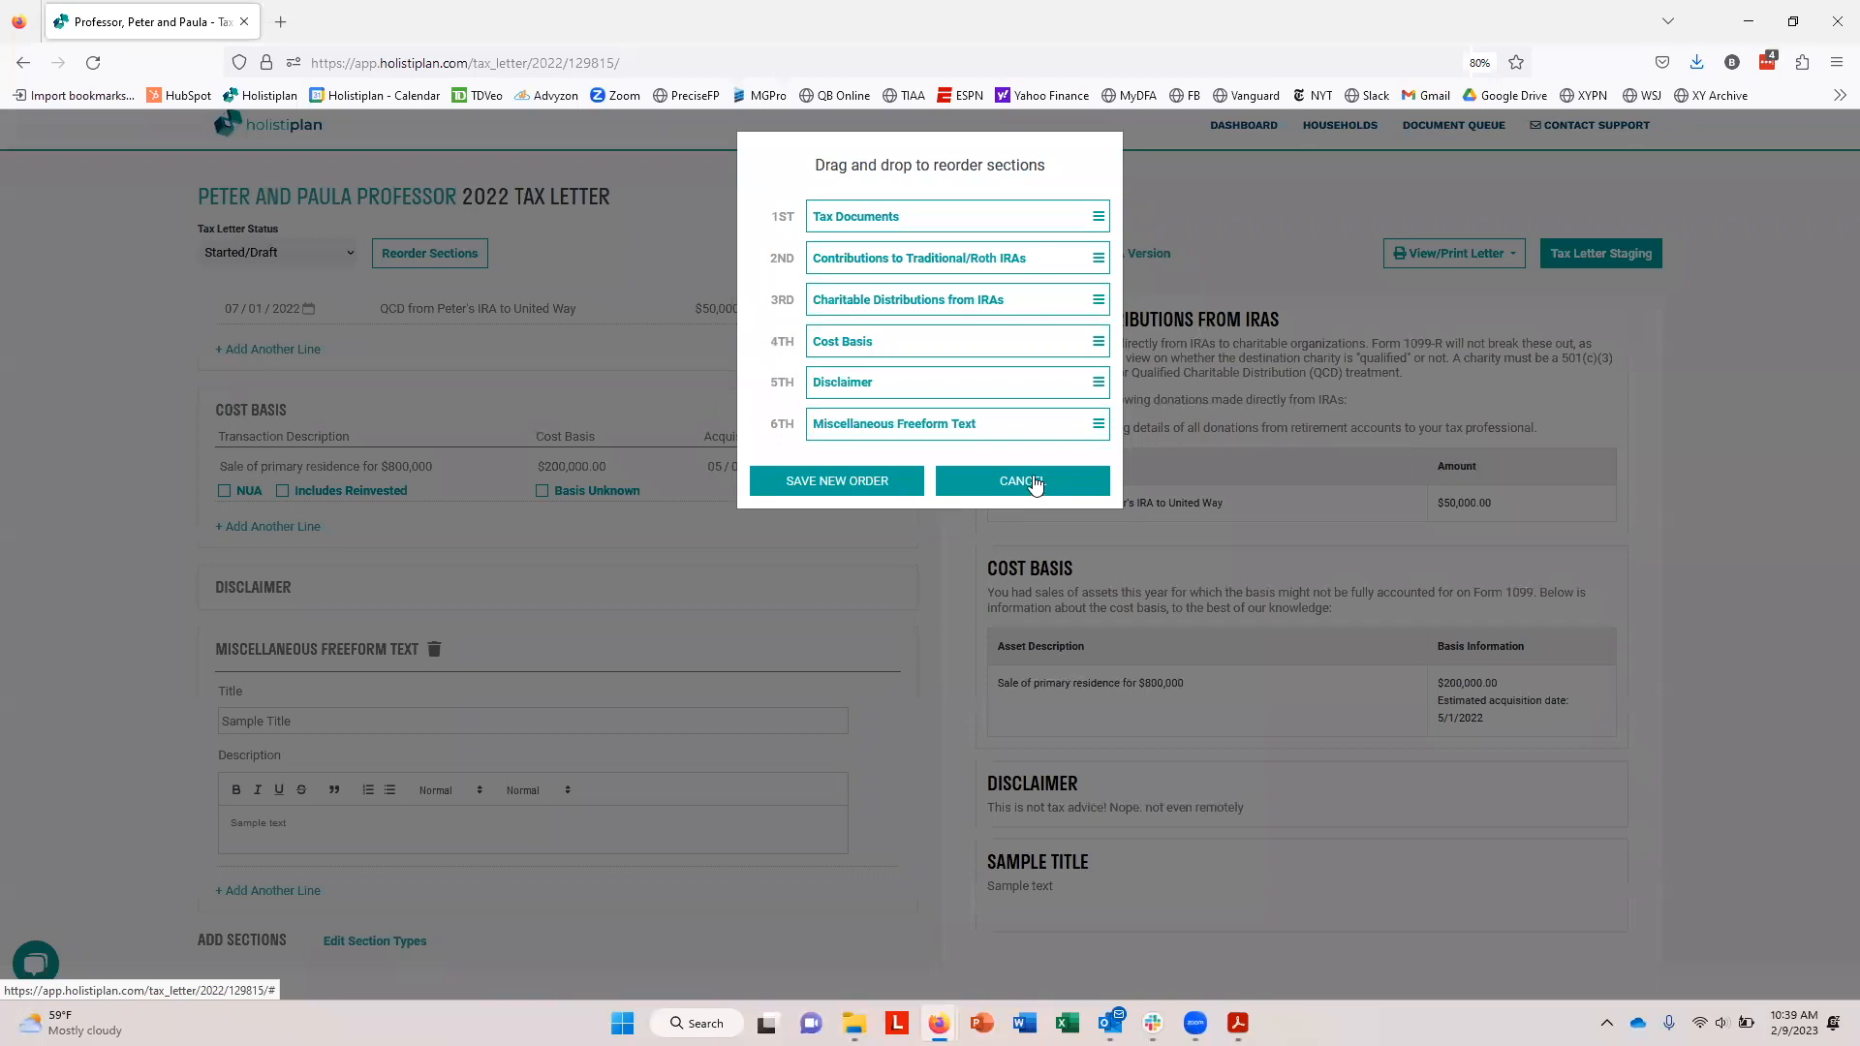
{"action": "left_click", "coordinate": [993, 514]}
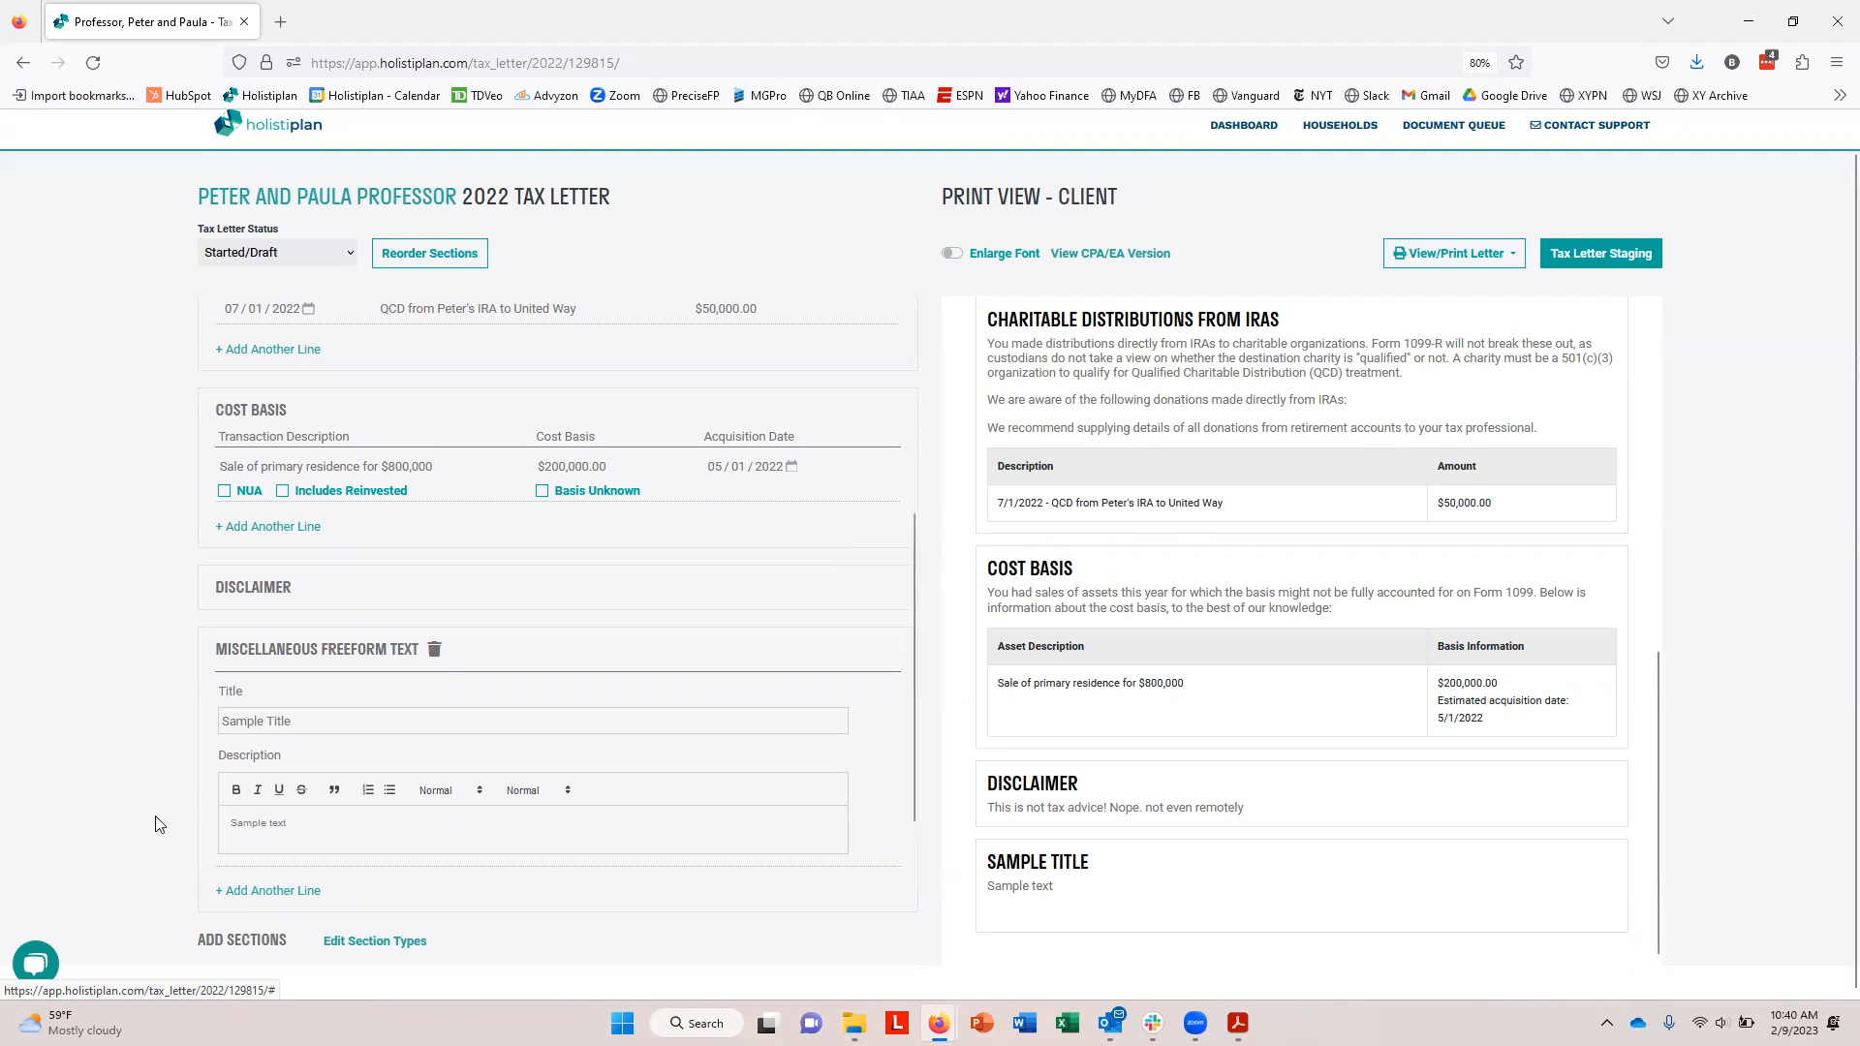
Open the customization page for the tax letter section types
{"action": "scroll", "coordinate": [707, 826], "scroll_direction": "down", "scroll_amount": 3}
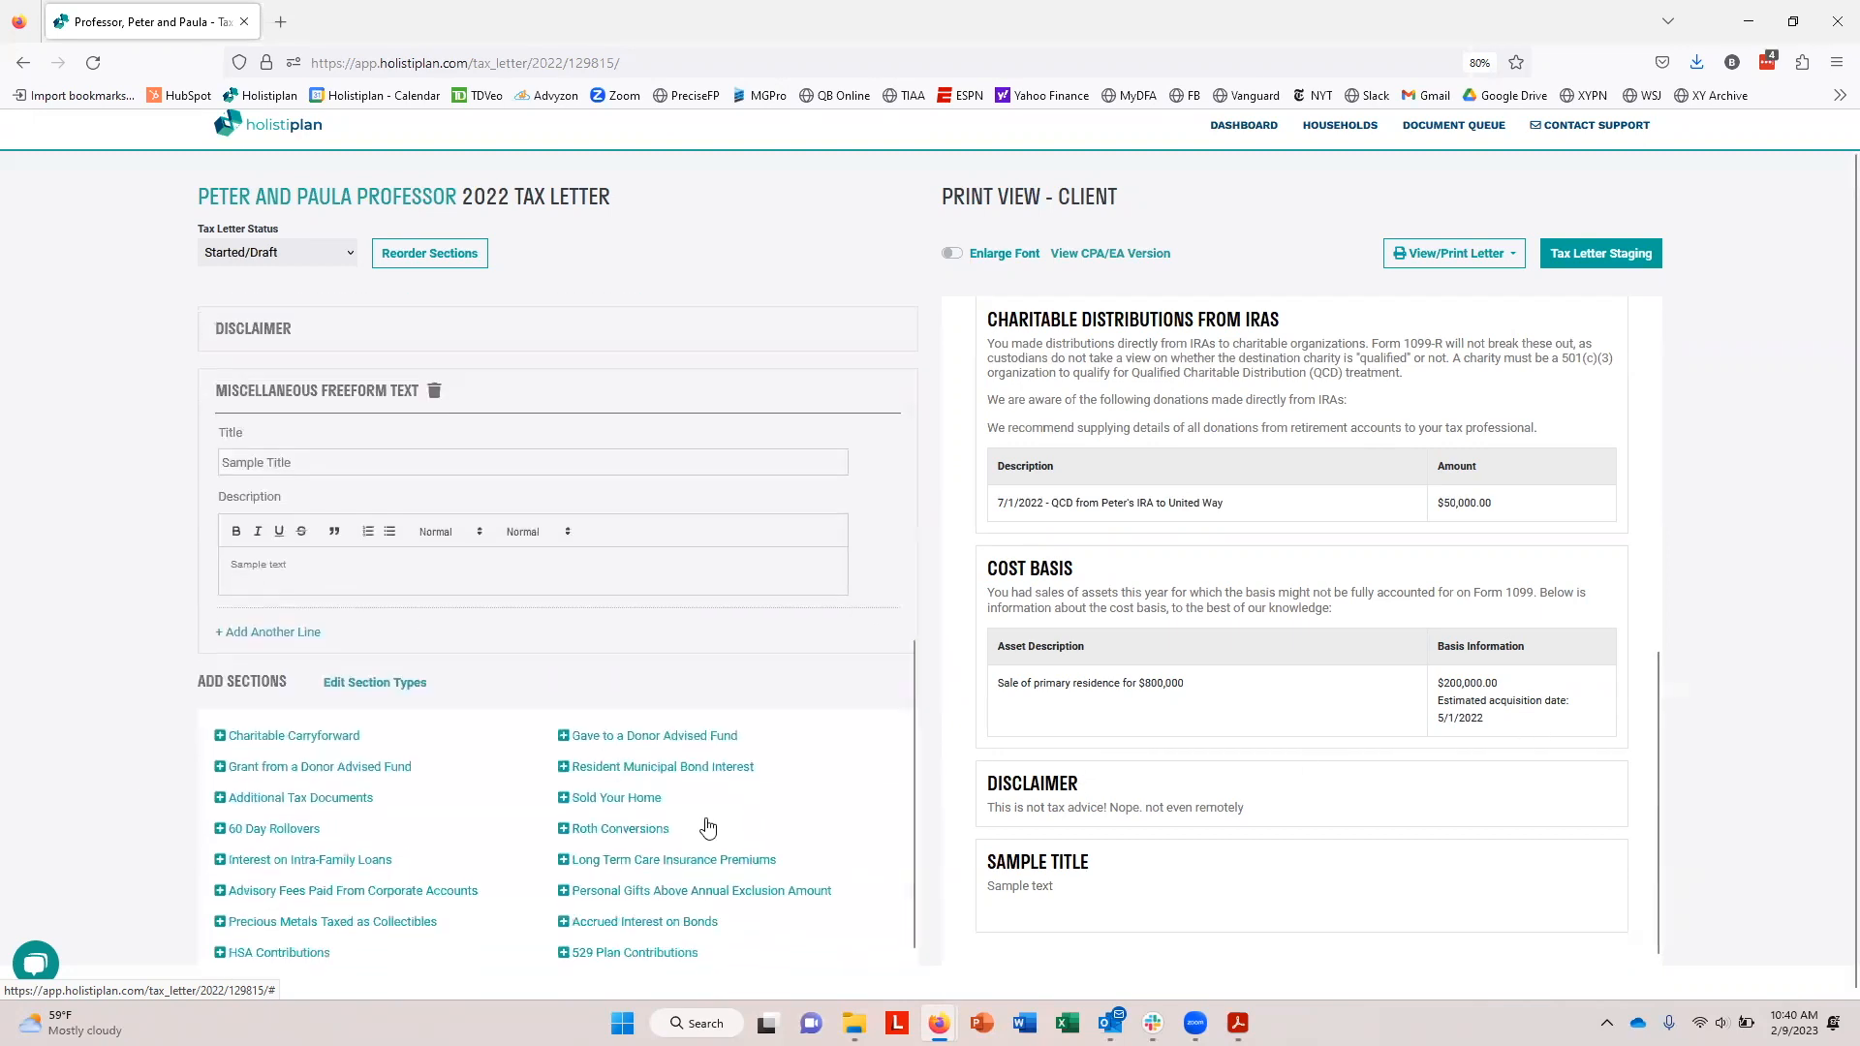
{"action": "left_click", "coordinate": [356, 684]}
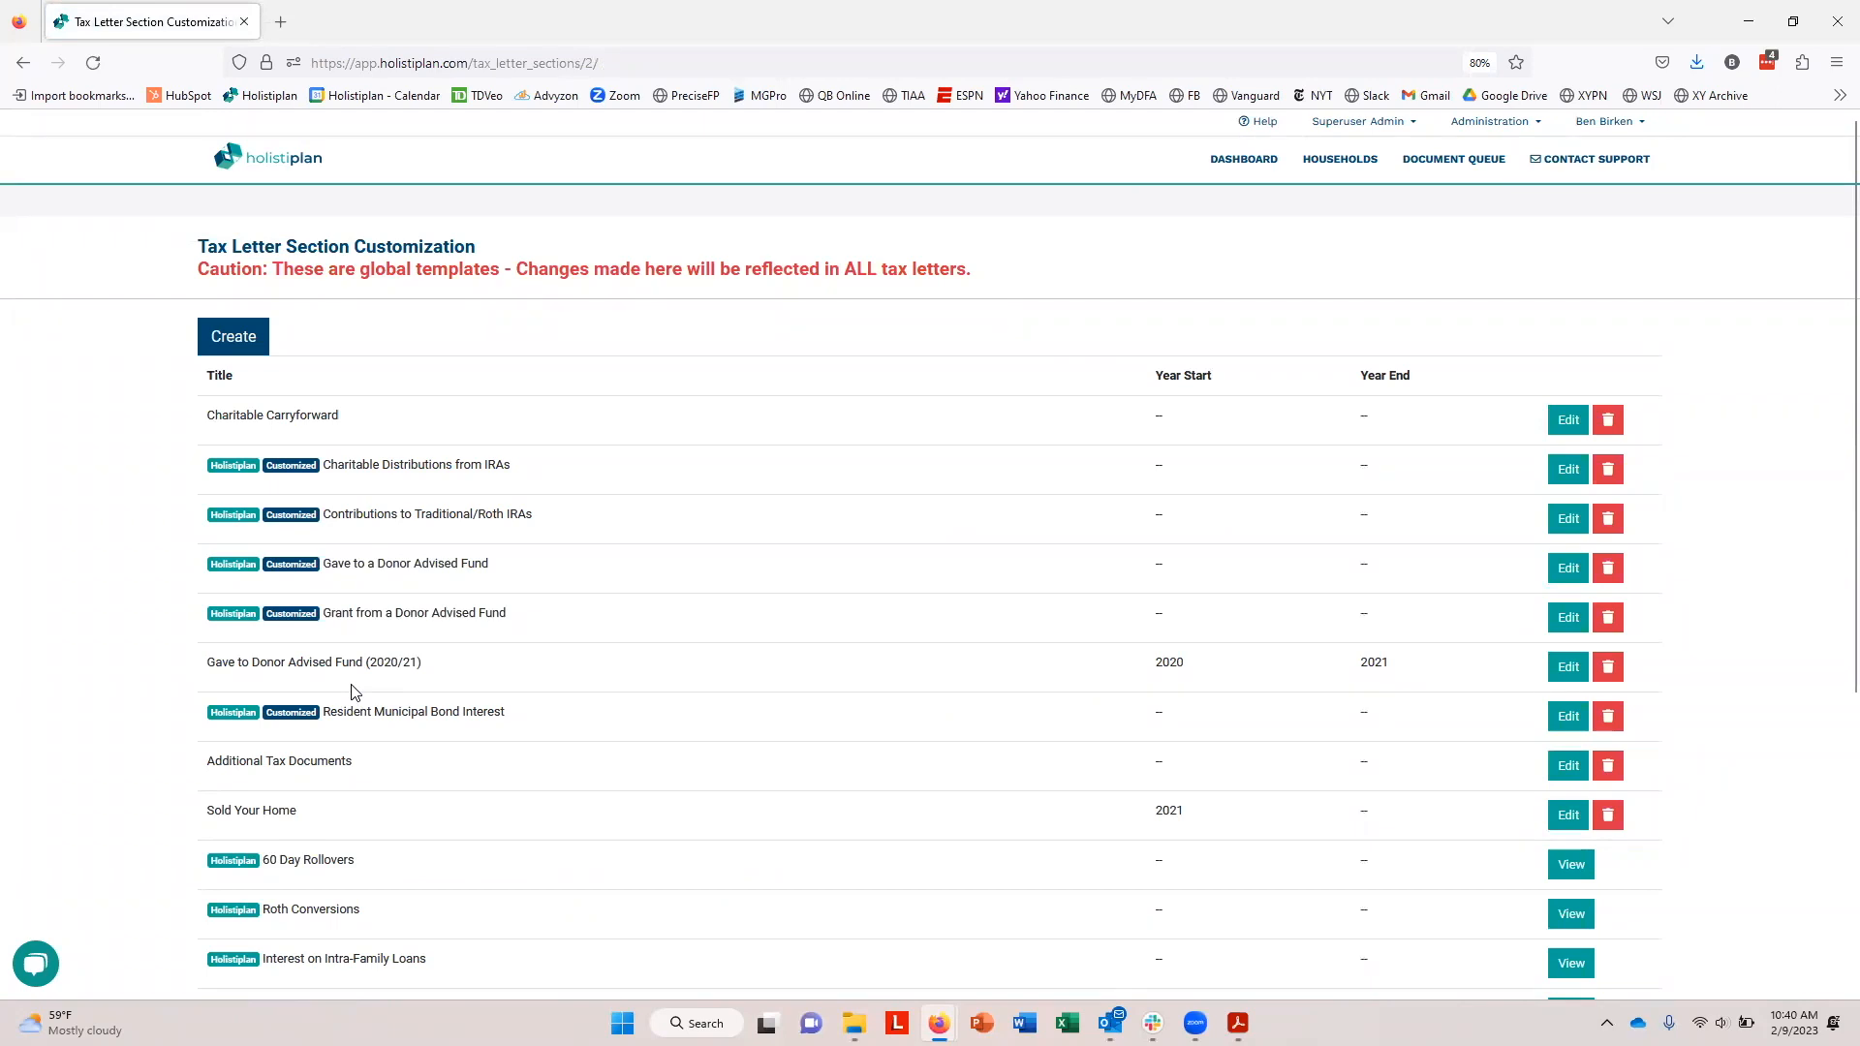
Start a new section type that applies from 2020 to 2021
{"action": "left_click", "coordinate": [249, 345]}
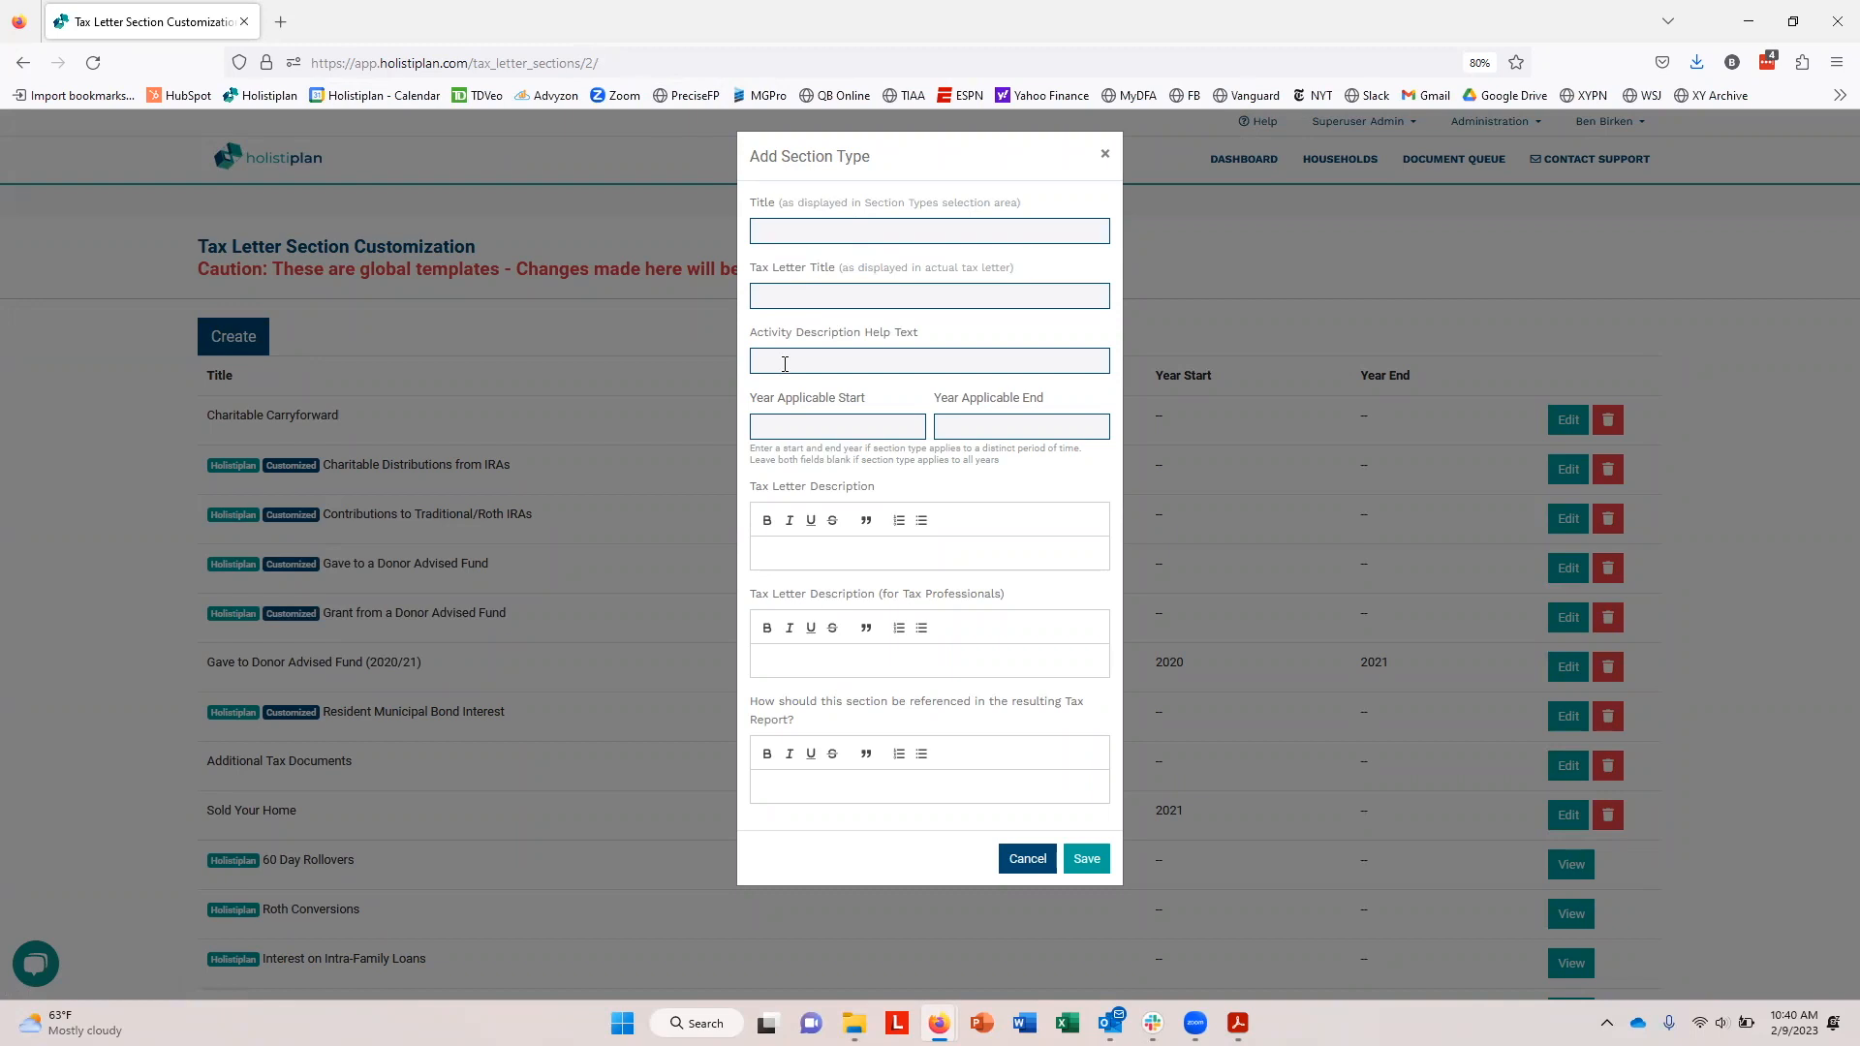
{"action": "left_click", "coordinate": [916, 422]}
{"action": "type", "text": "2020"}
{"action": "key", "text": "Tab"}
{"action": "type", "text": "2021"}
Clear both applicable years and discard the new section type
{"action": "left_click_drag", "start_coordinate": [814, 424], "coordinate": [742, 439]}
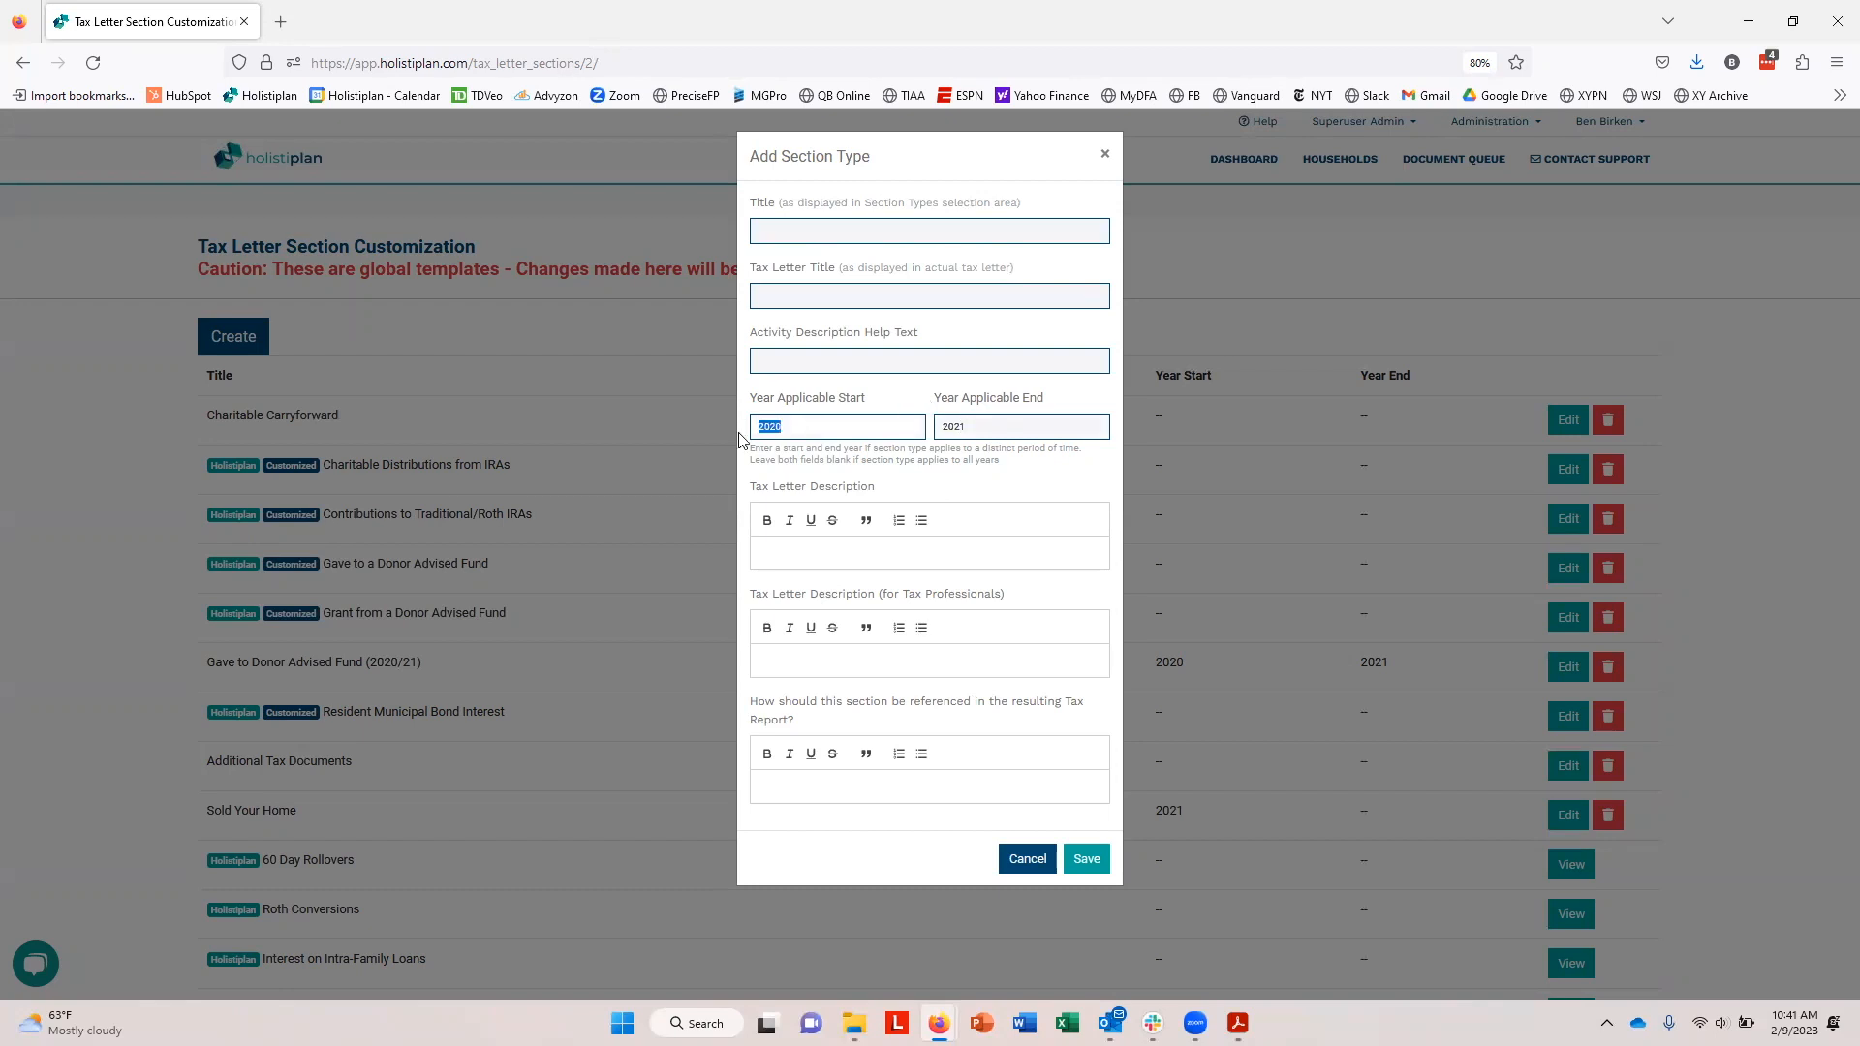
{"action": "key", "text": "BackSpace"}
{"action": "key", "text": "Tab"}
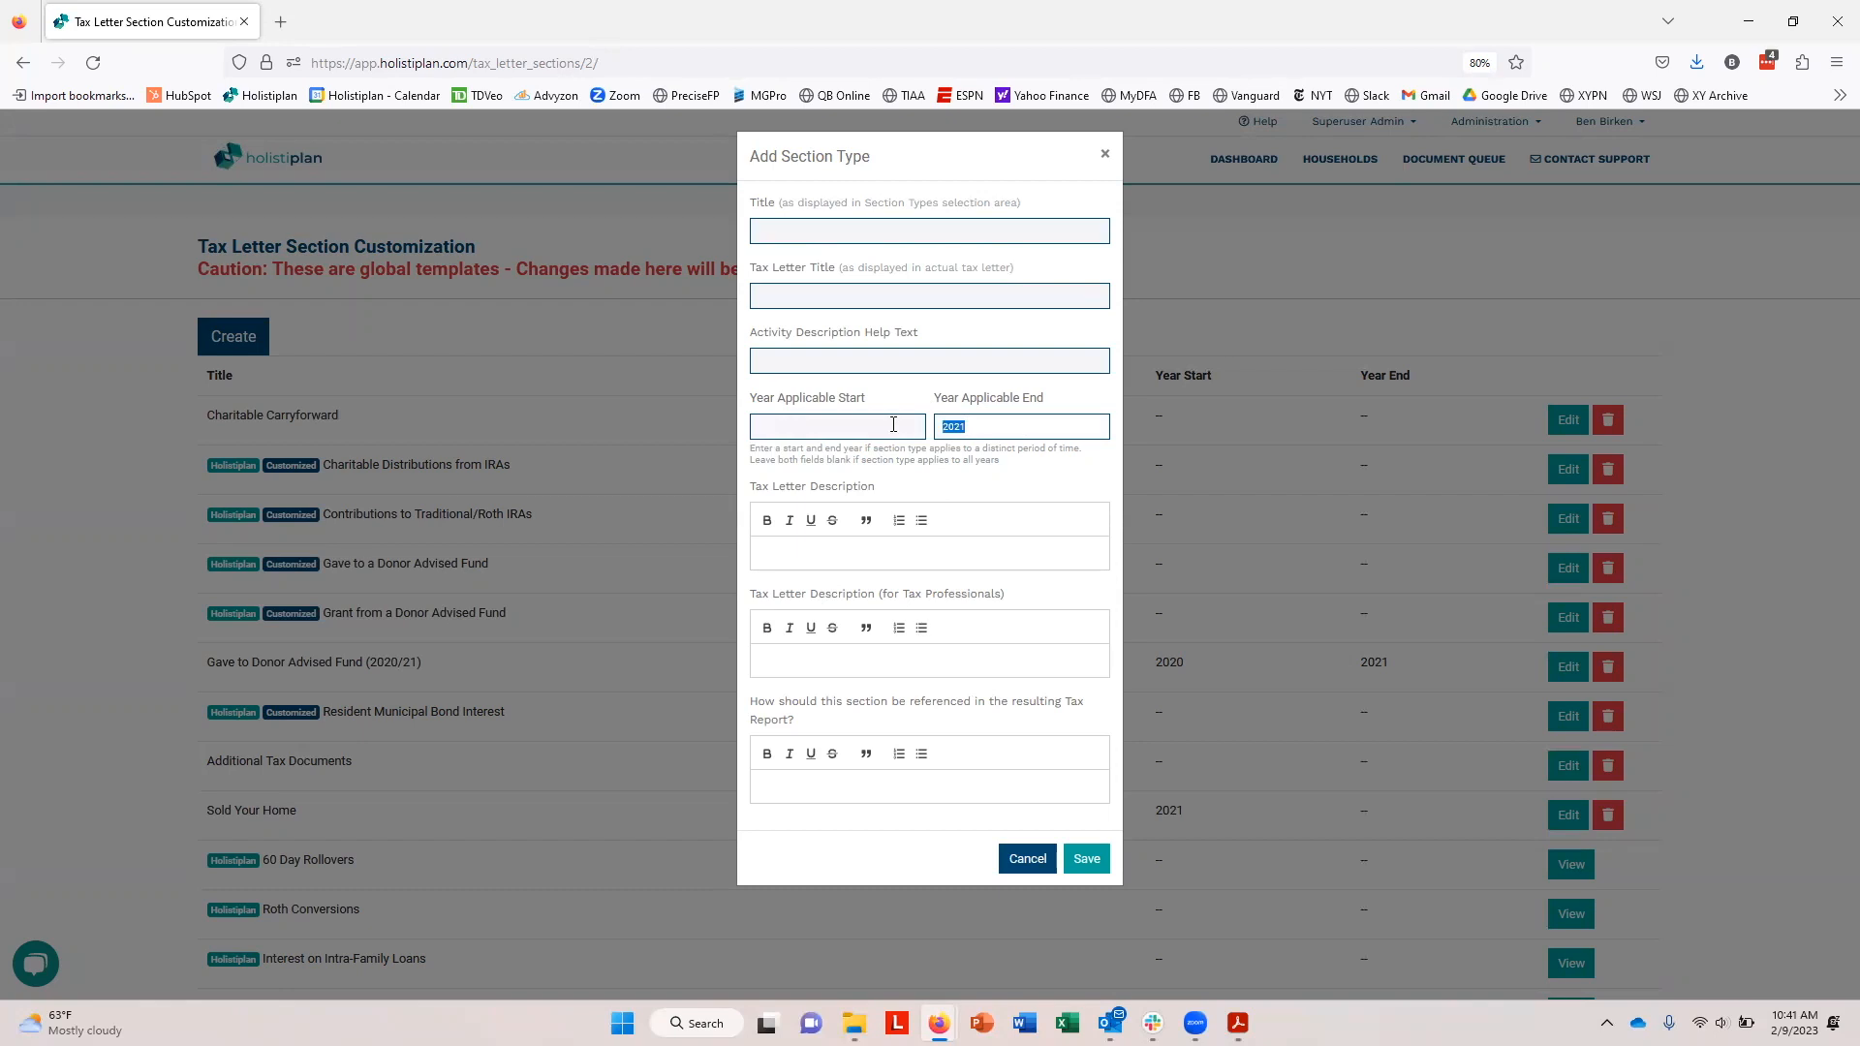
{"action": "key", "text": "BackSpace"}
{"action": "left_click", "coordinate": [1017, 856]}
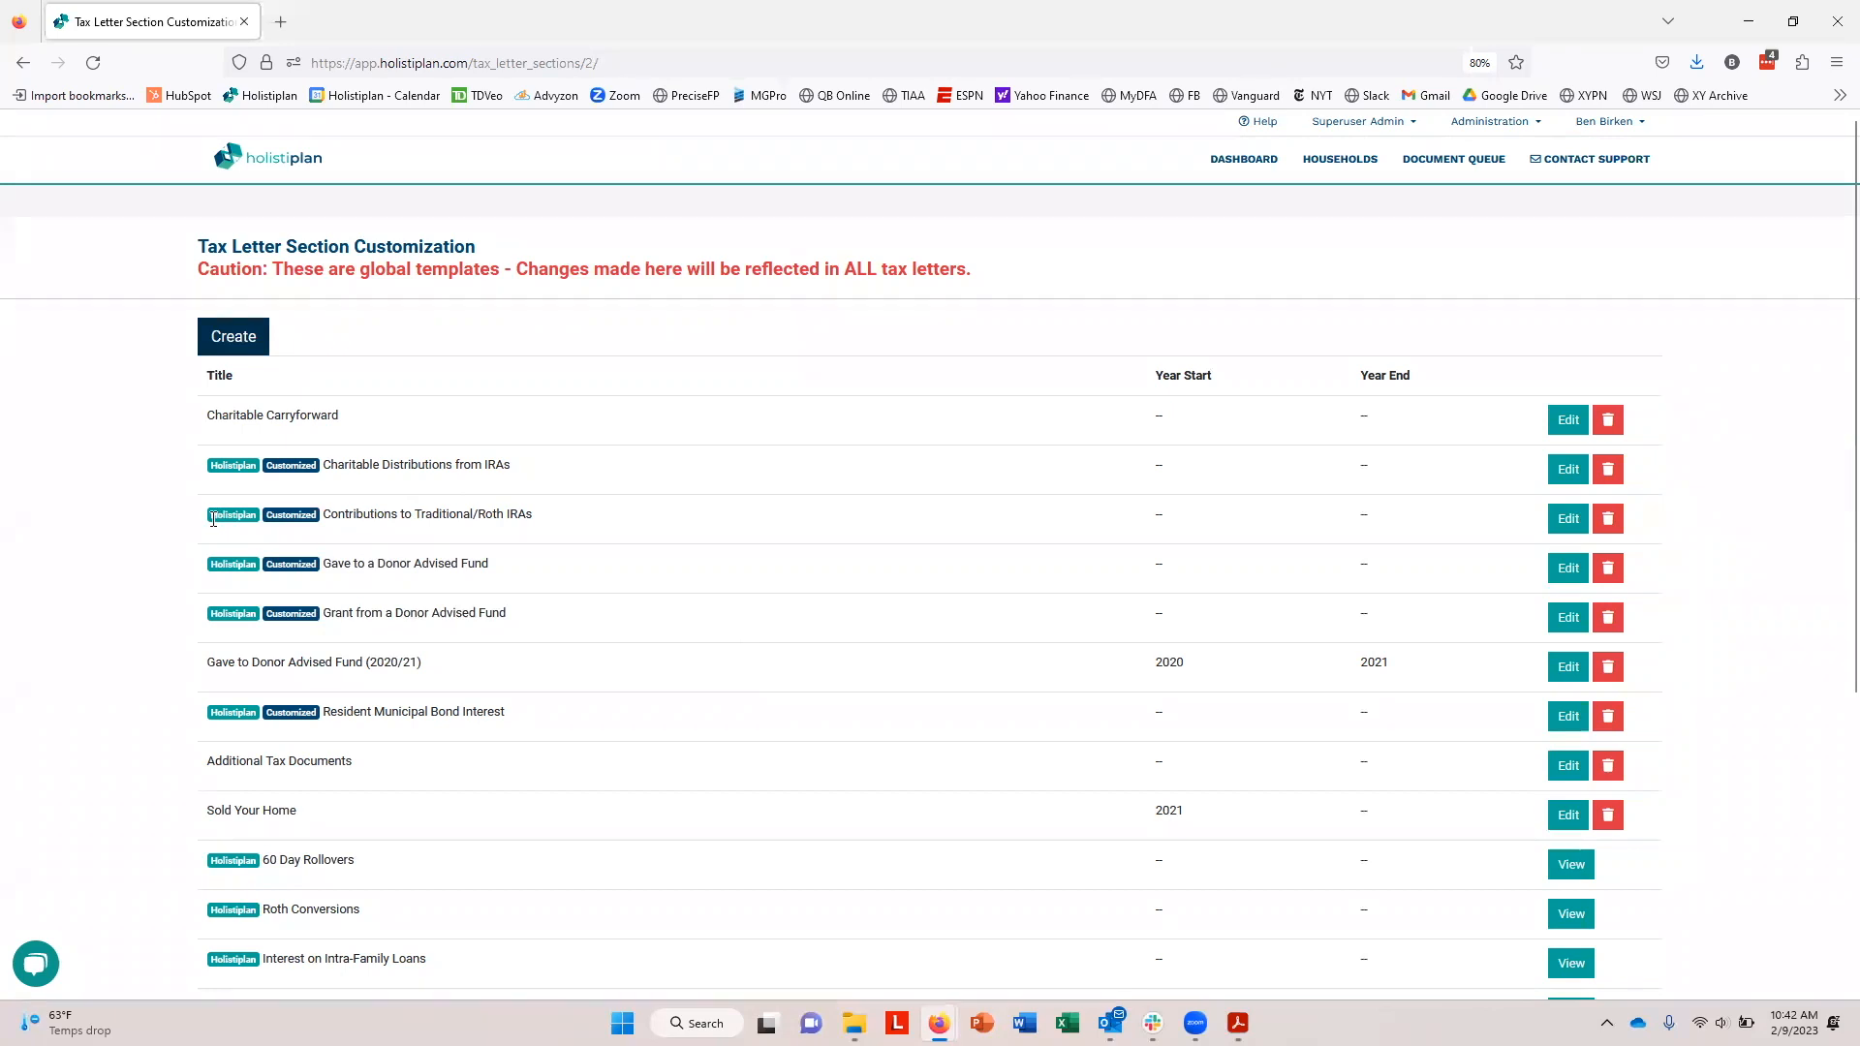
Review the wording of the built-in Roth Conversions section type and close its details
{"action": "scroll", "coordinate": [412, 651], "scroll_direction": "down", "scroll_amount": 1}
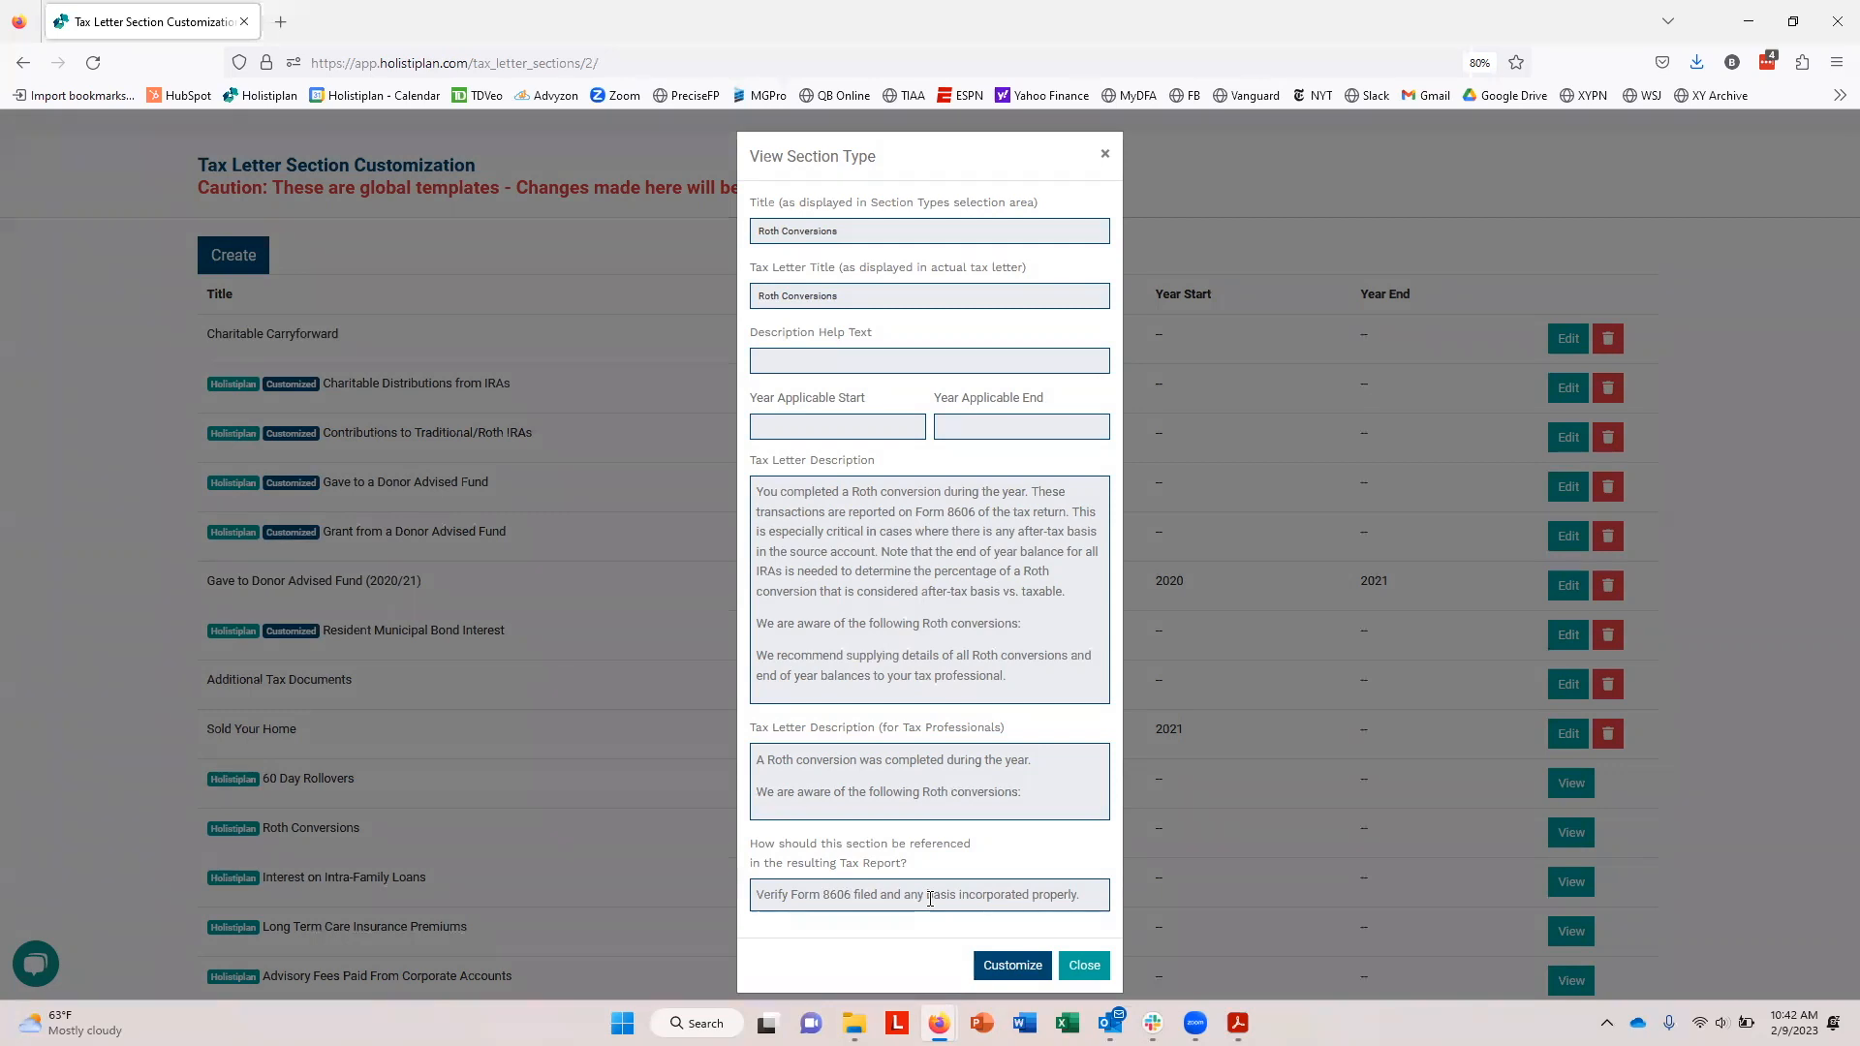
{"action": "left_click", "coordinate": [1100, 973]}
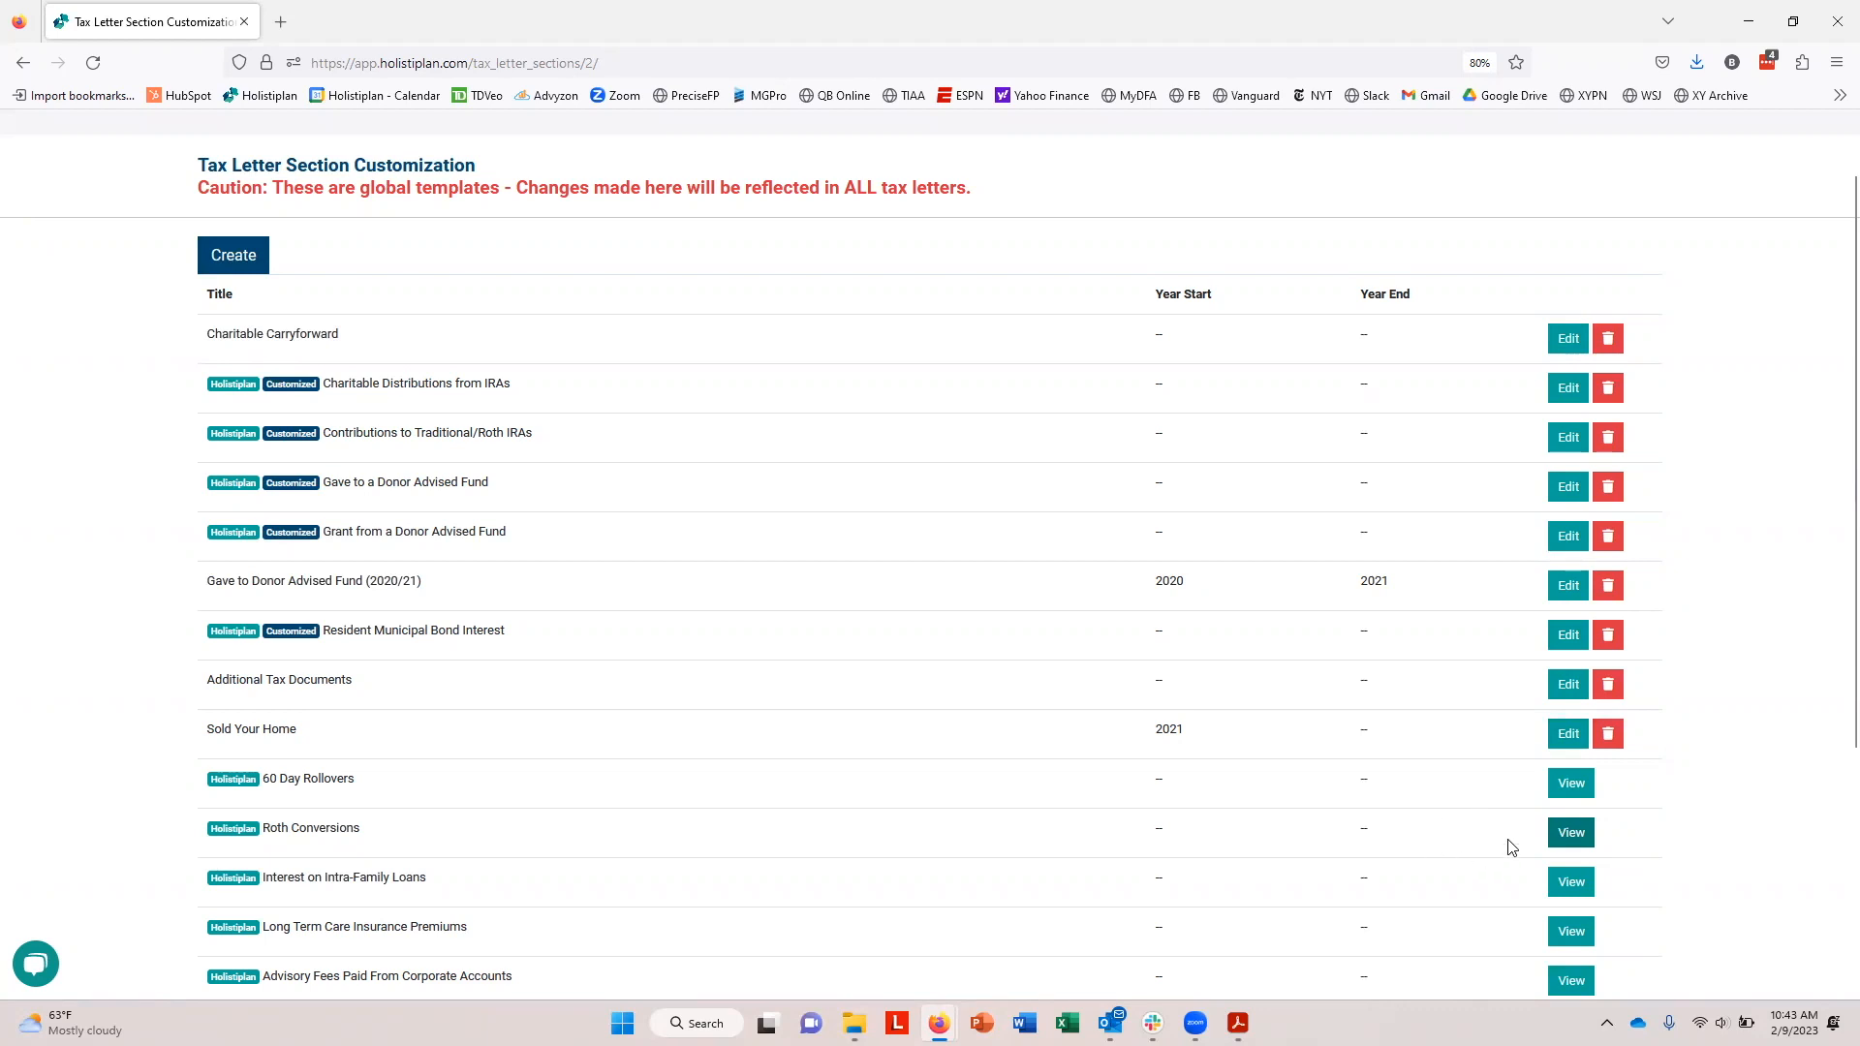
Make a customized version of the built-in Roth Conversions section type and close its edit form
{"action": "left_click", "coordinate": [1570, 835]}
{"action": "left_click", "coordinate": [1575, 837]}
{"action": "left_click", "coordinate": [994, 969]}
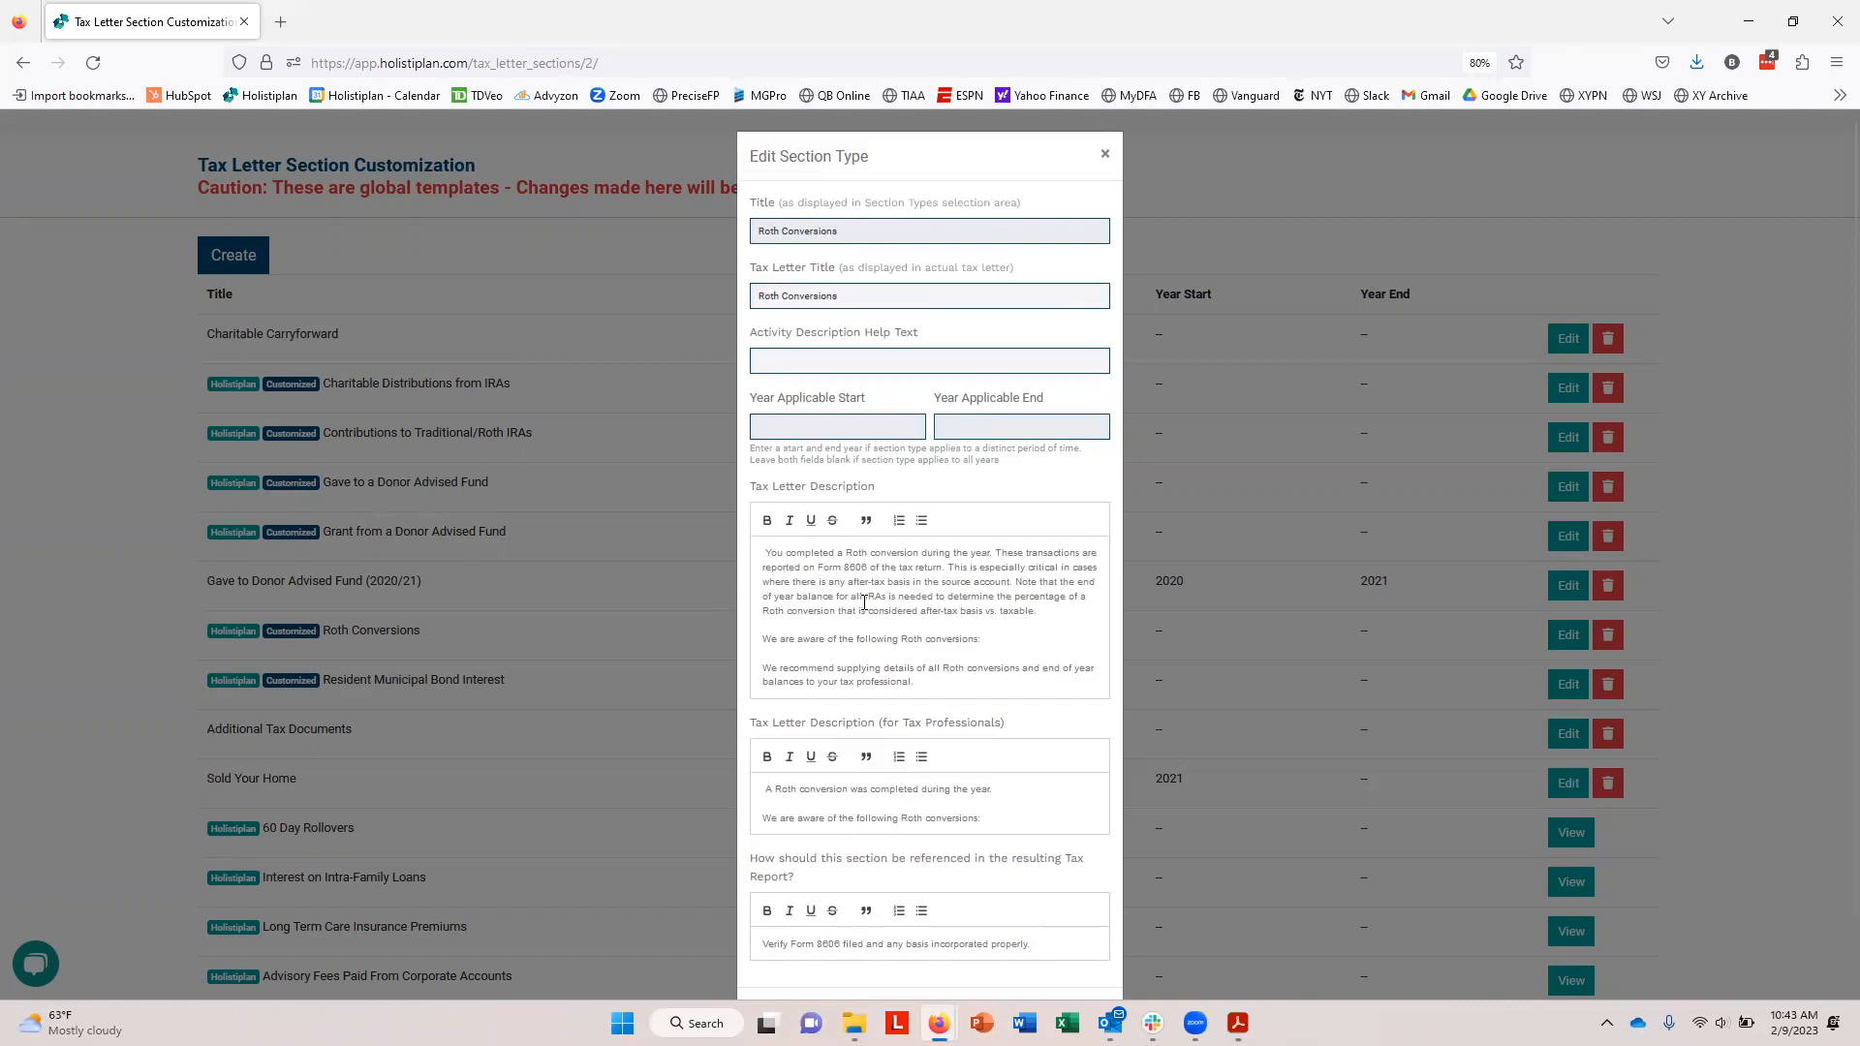
{"action": "scroll", "coordinate": [864, 602], "scroll_direction": "down", "scroll_amount": 2}
{"action": "left_click", "coordinate": [1018, 945]}
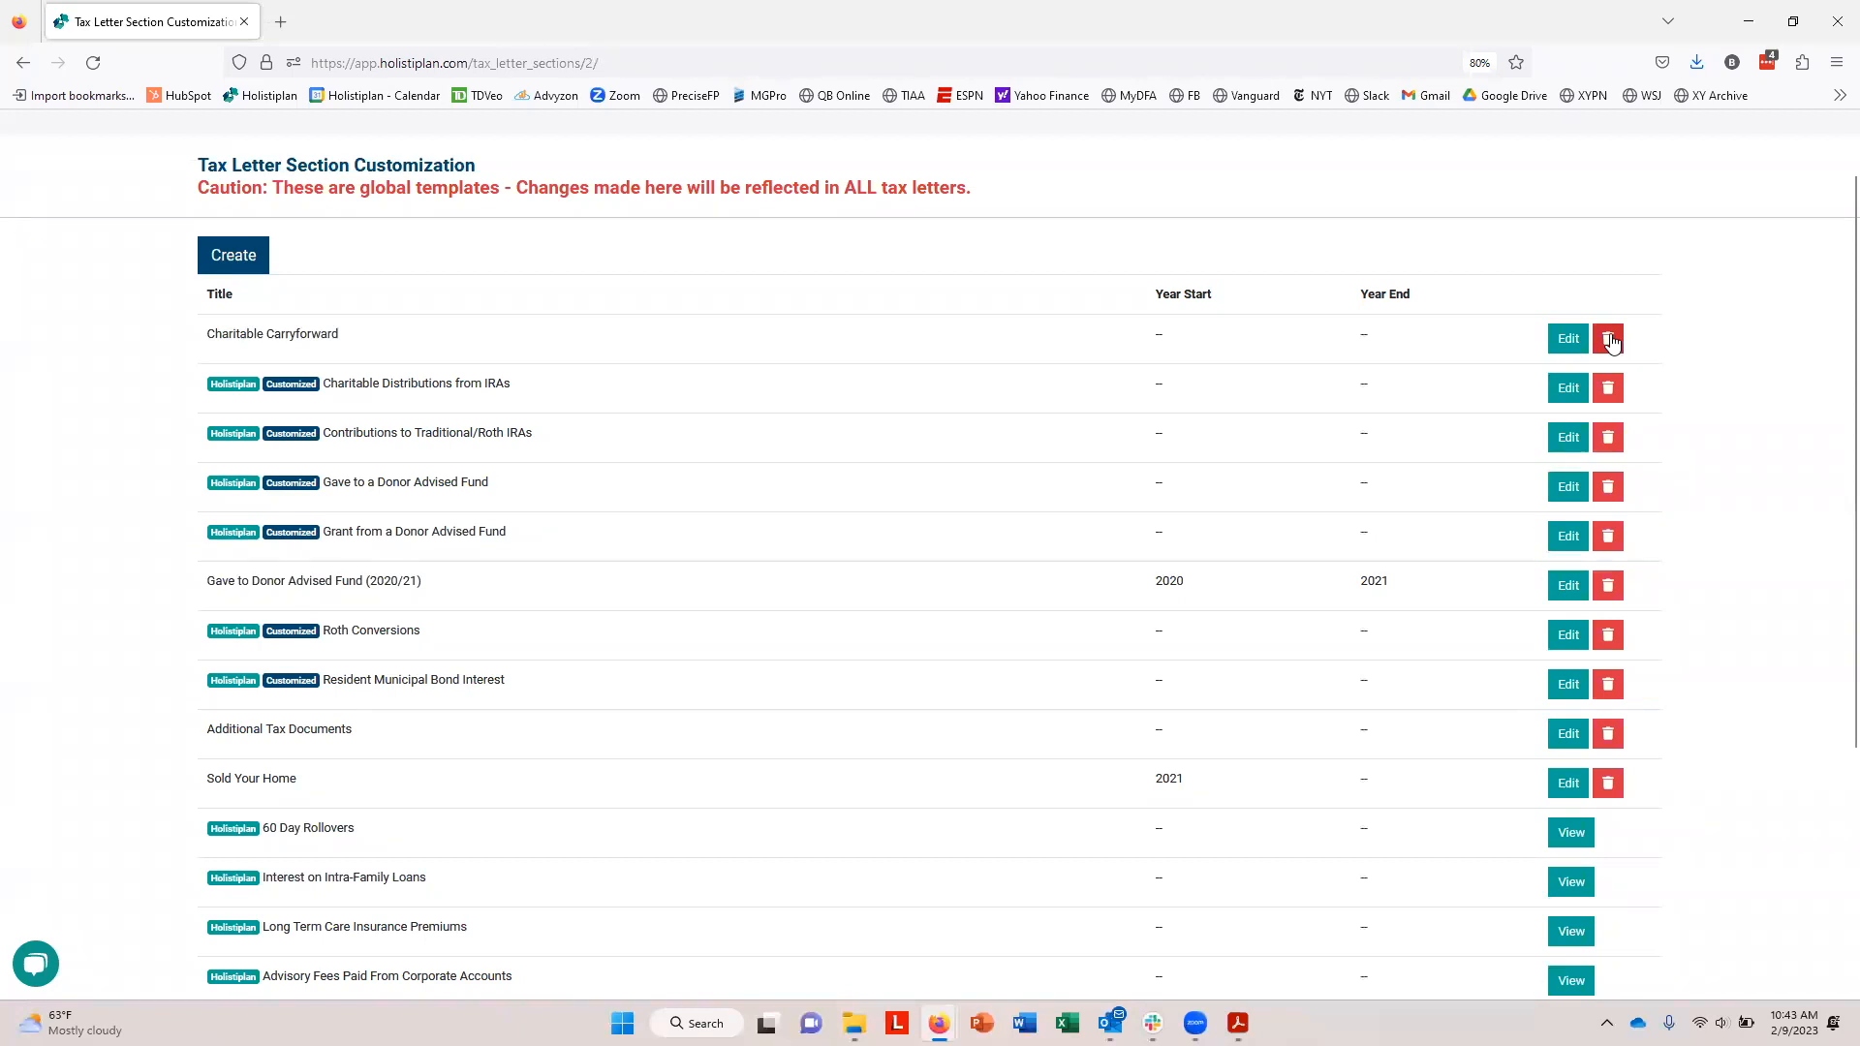
Look over the full list of section types and return to the household's 2022 tax letter
{"action": "scroll", "coordinate": [798, 549], "scroll_direction": "down", "scroll_amount": 3}
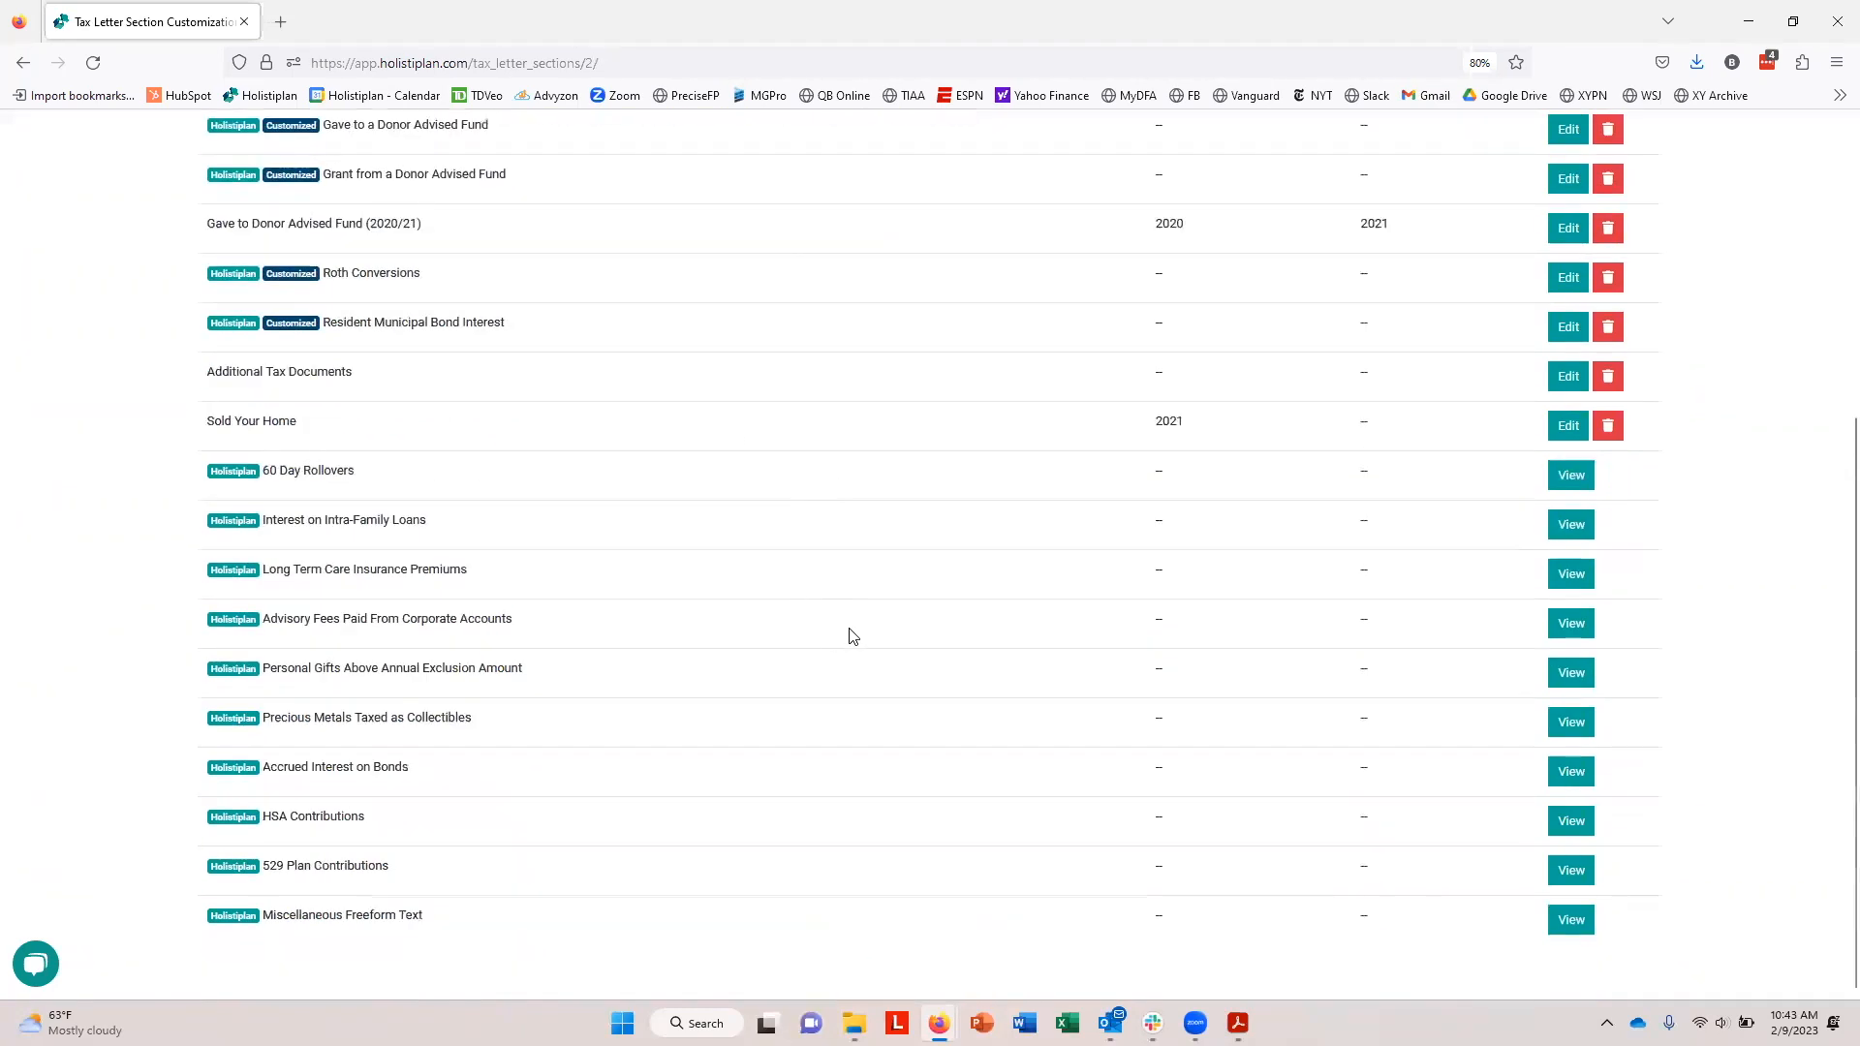
{"action": "scroll", "coordinate": [852, 636], "scroll_direction": "up", "scroll_amount": 4}
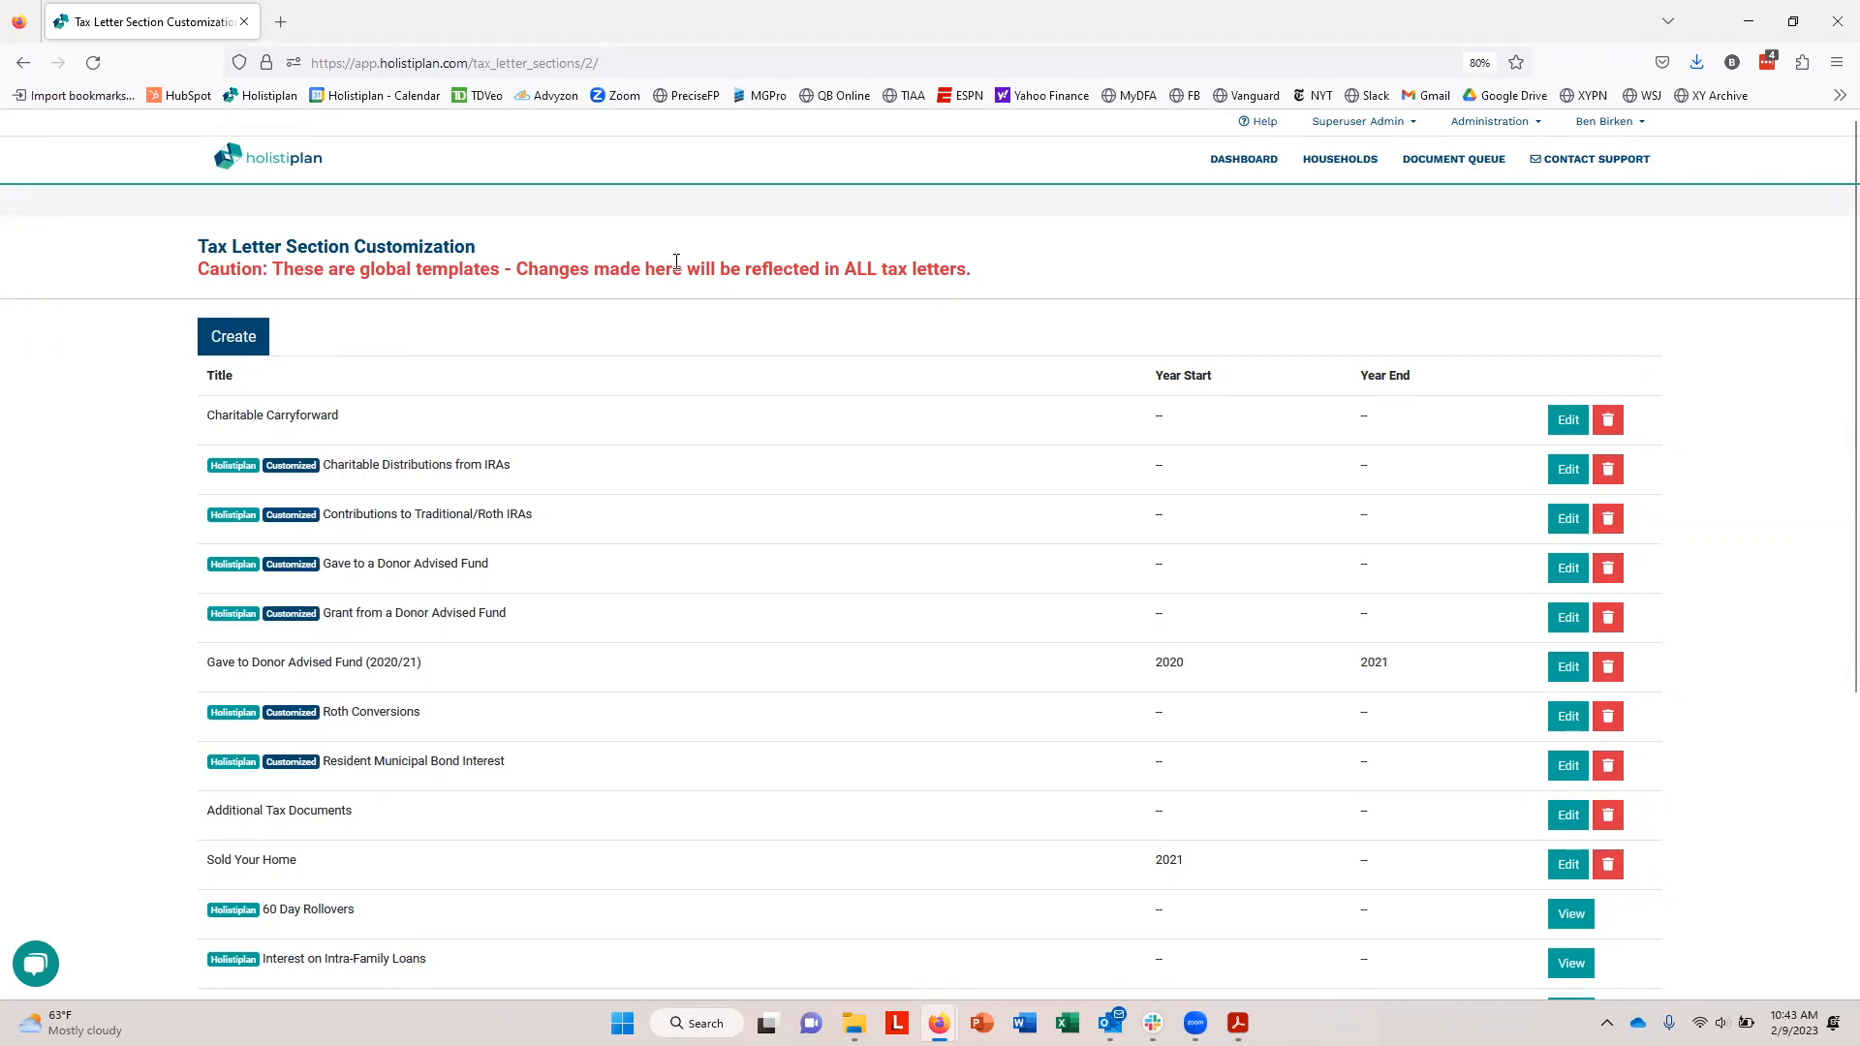
{"action": "left_click", "coordinate": [22, 64]}
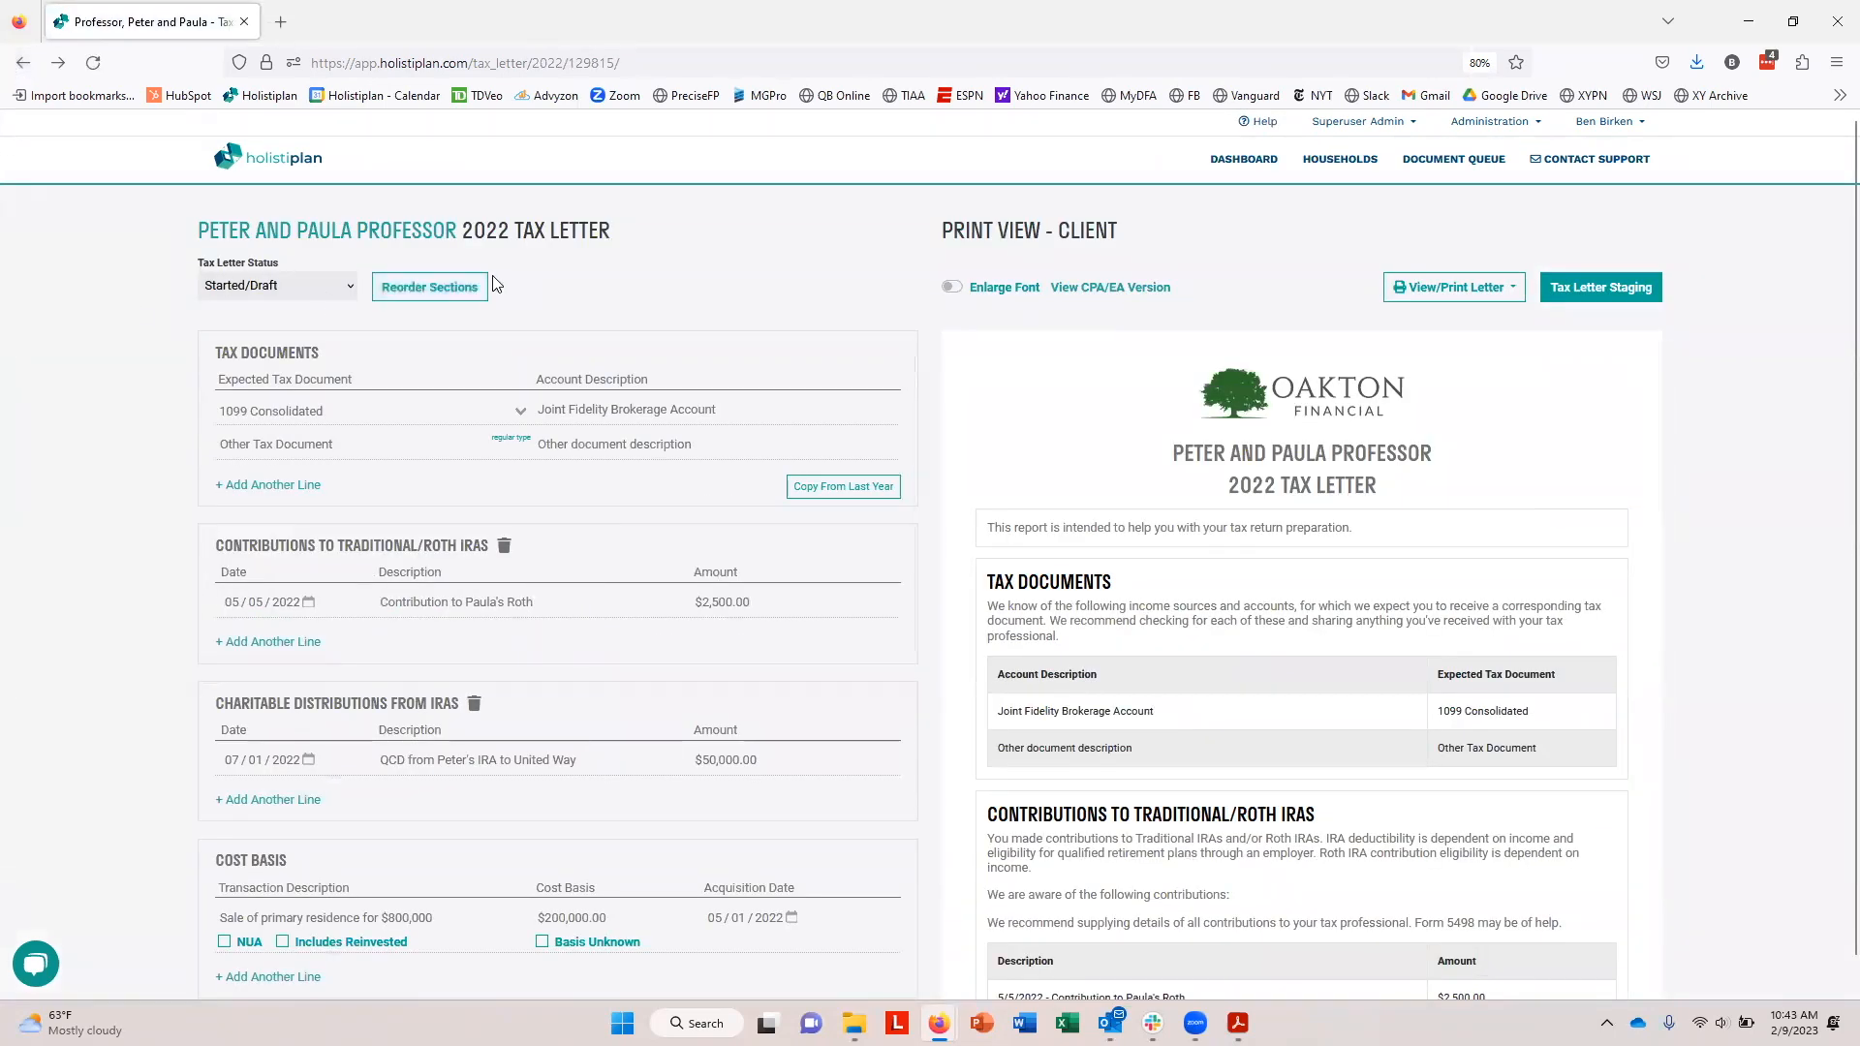
Switch the print view to the CPA/EA version and examine its wording, especially the Contributions to Traditional/Roth IRAs description
{"action": "left_click", "coordinate": [1104, 288]}
{"action": "scroll", "coordinate": [1134, 552], "scroll_direction": "down", "scroll_amount": 5}
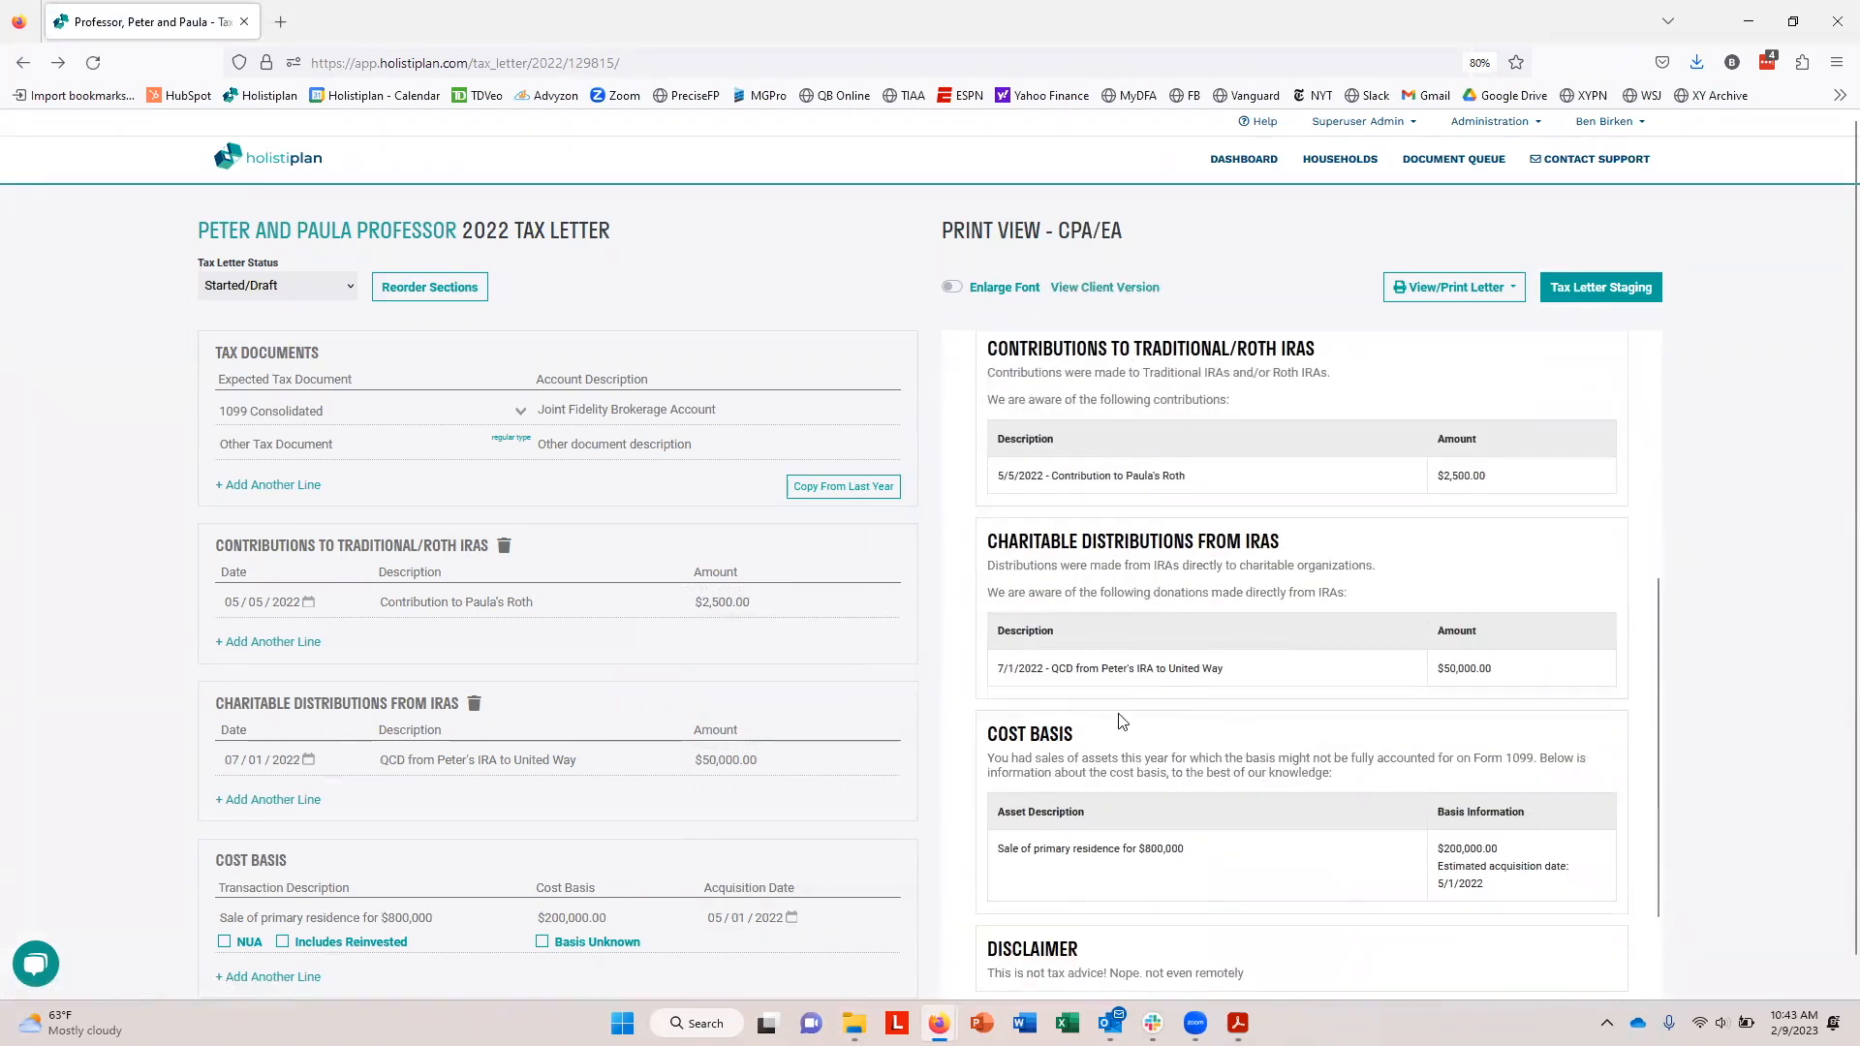
{"action": "scroll", "coordinate": [1123, 717], "scroll_direction": "up", "scroll_amount": 5}
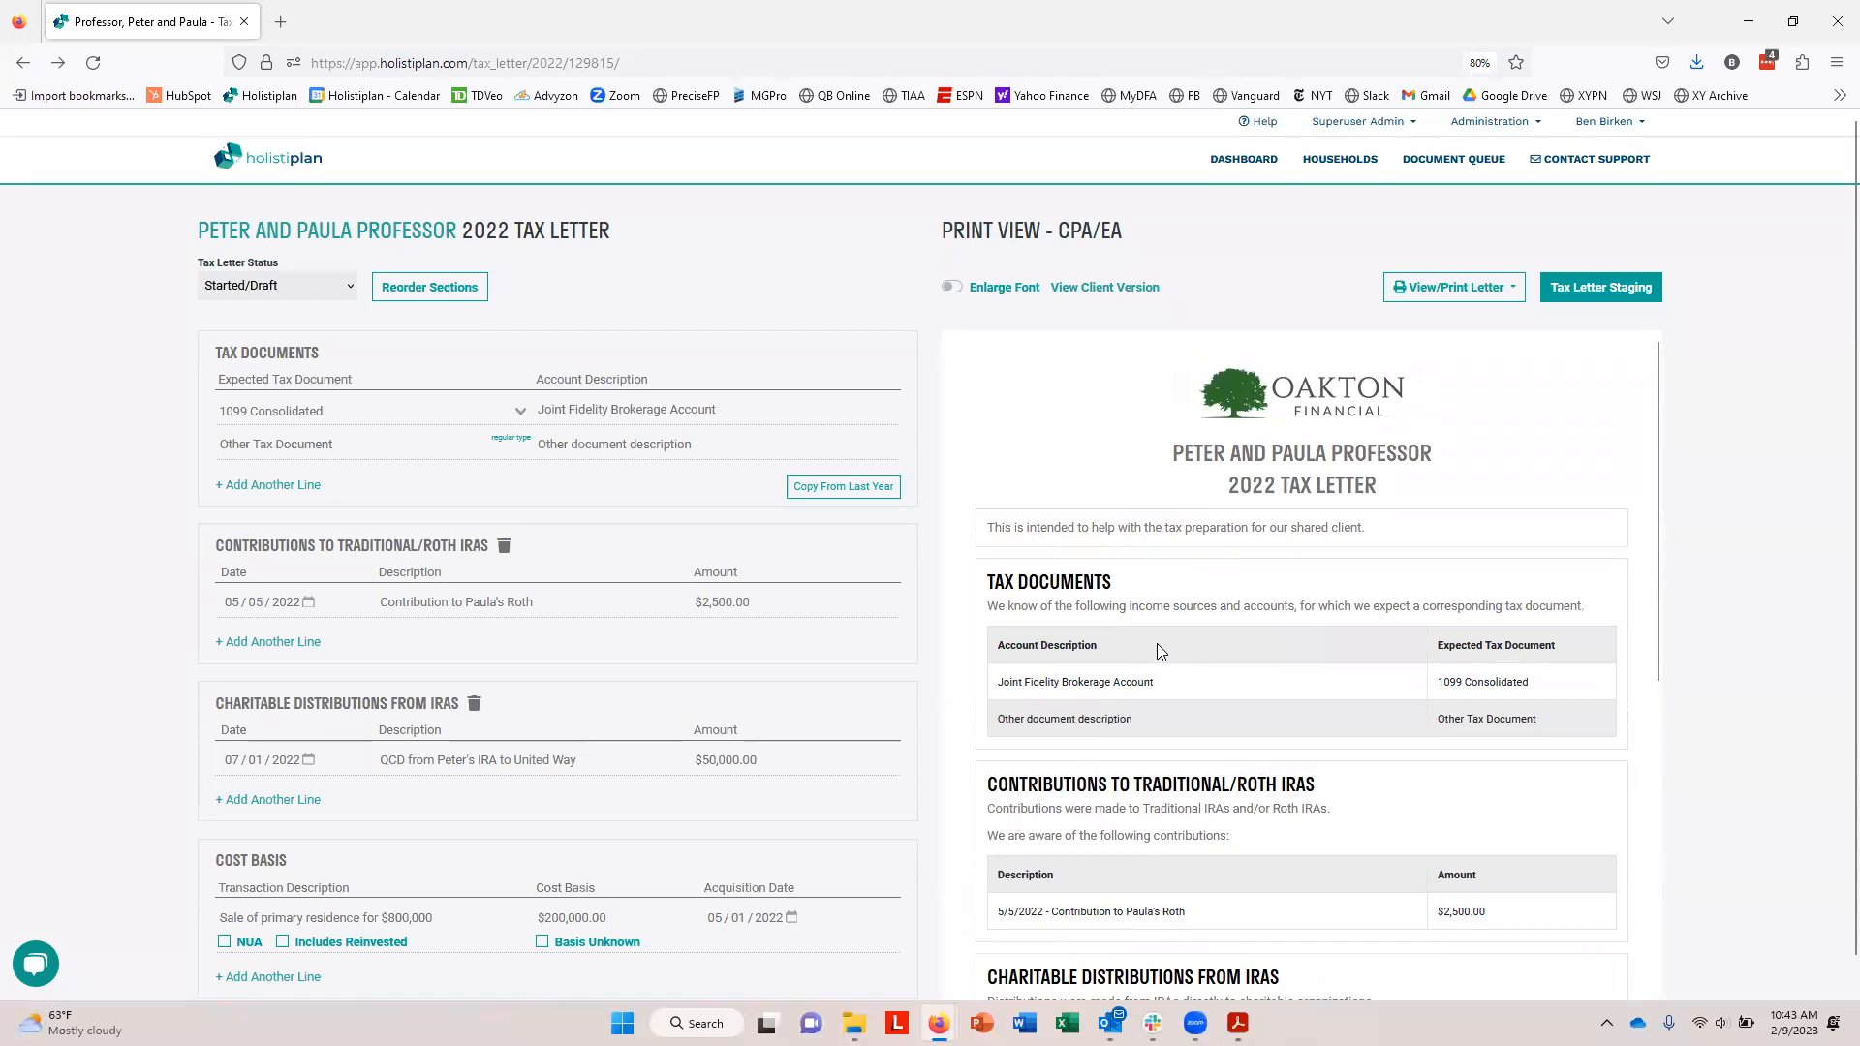
{"action": "scroll", "coordinate": [1143, 586], "scroll_direction": "down", "scroll_amount": 3}
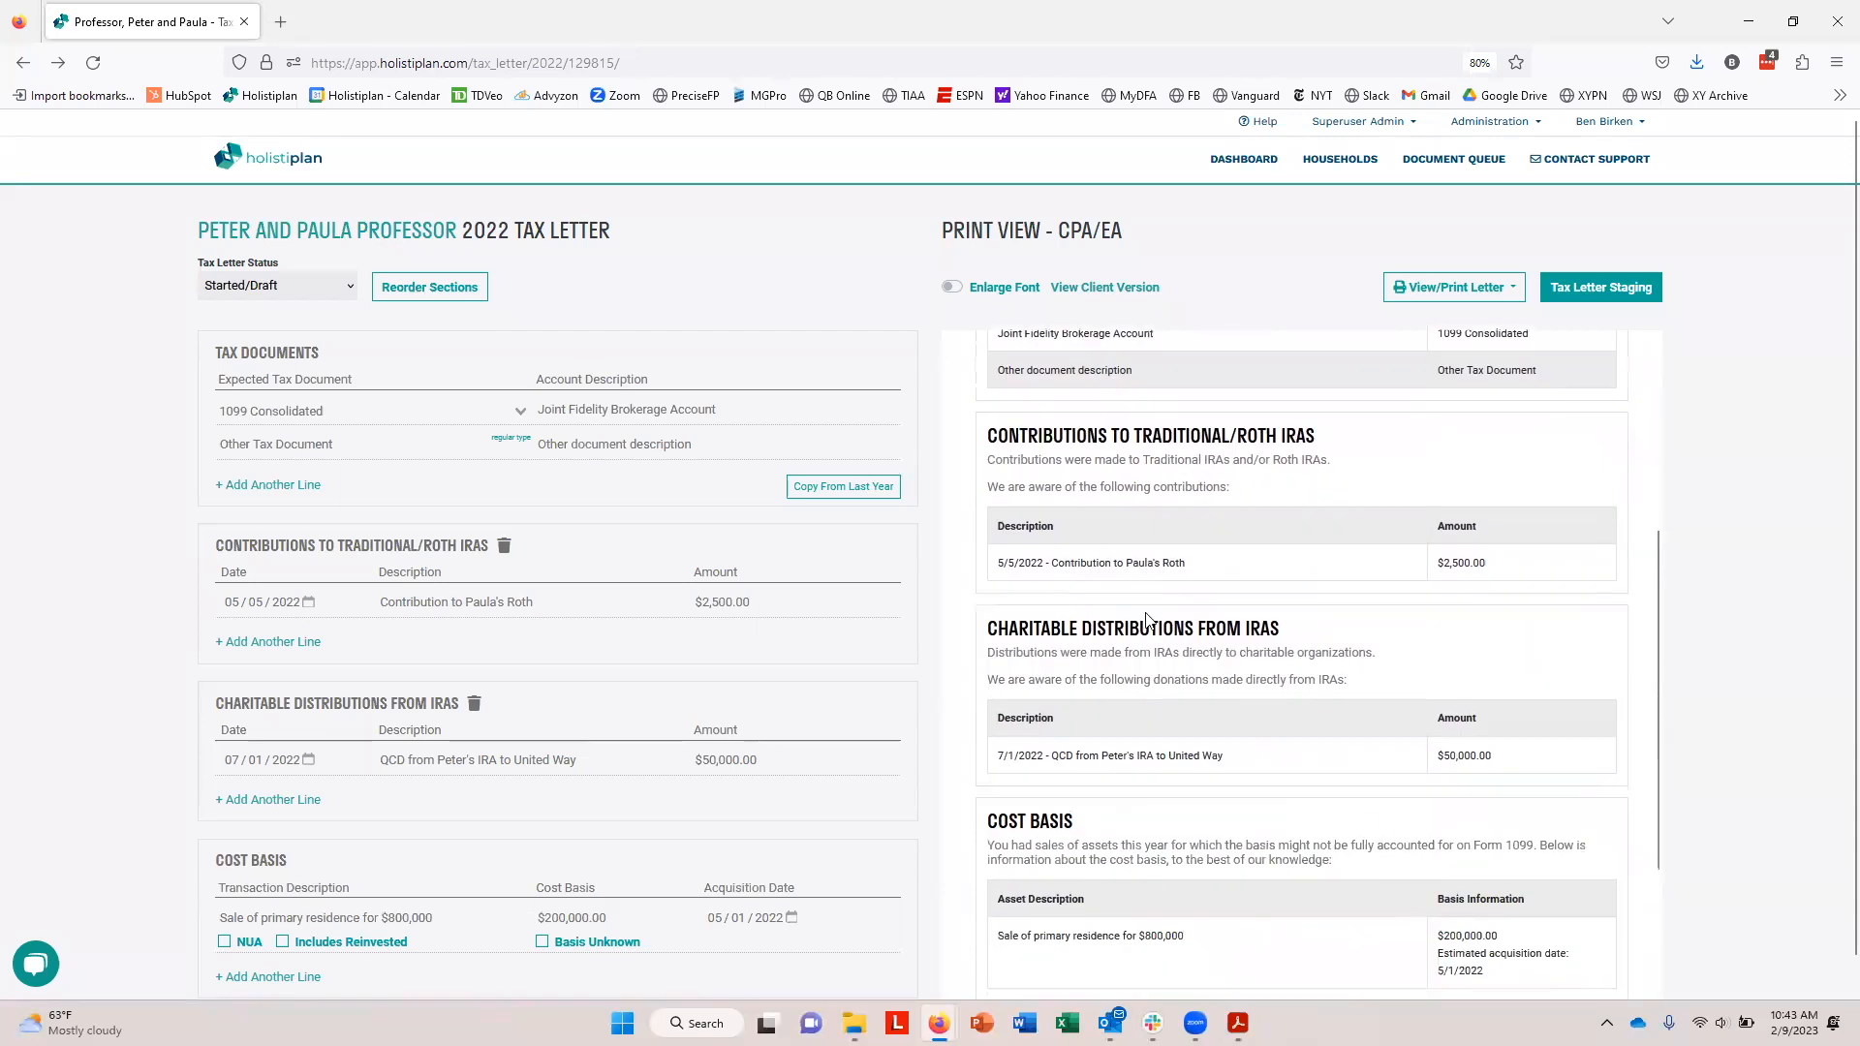
{"action": "left_click_drag", "start_coordinate": [1218, 487], "coordinate": [989, 465]}
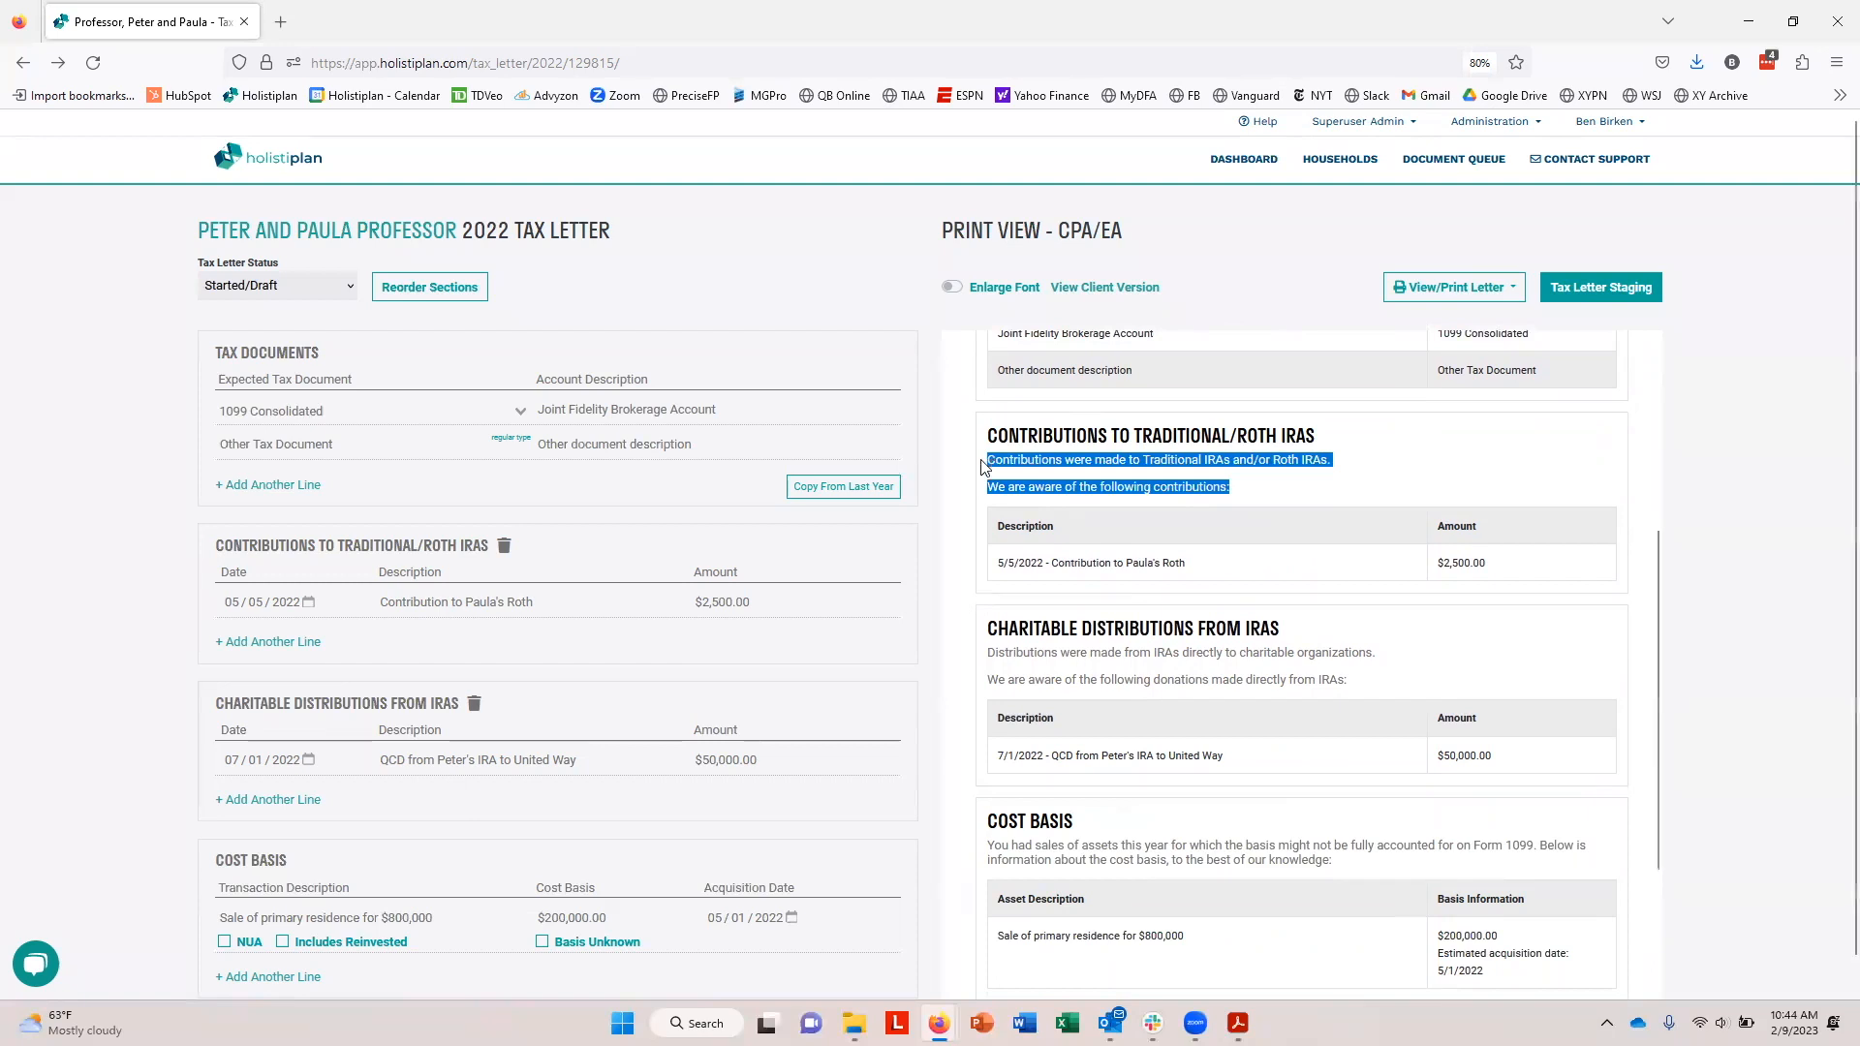
{"action": "left_click", "coordinate": [741, 283]}
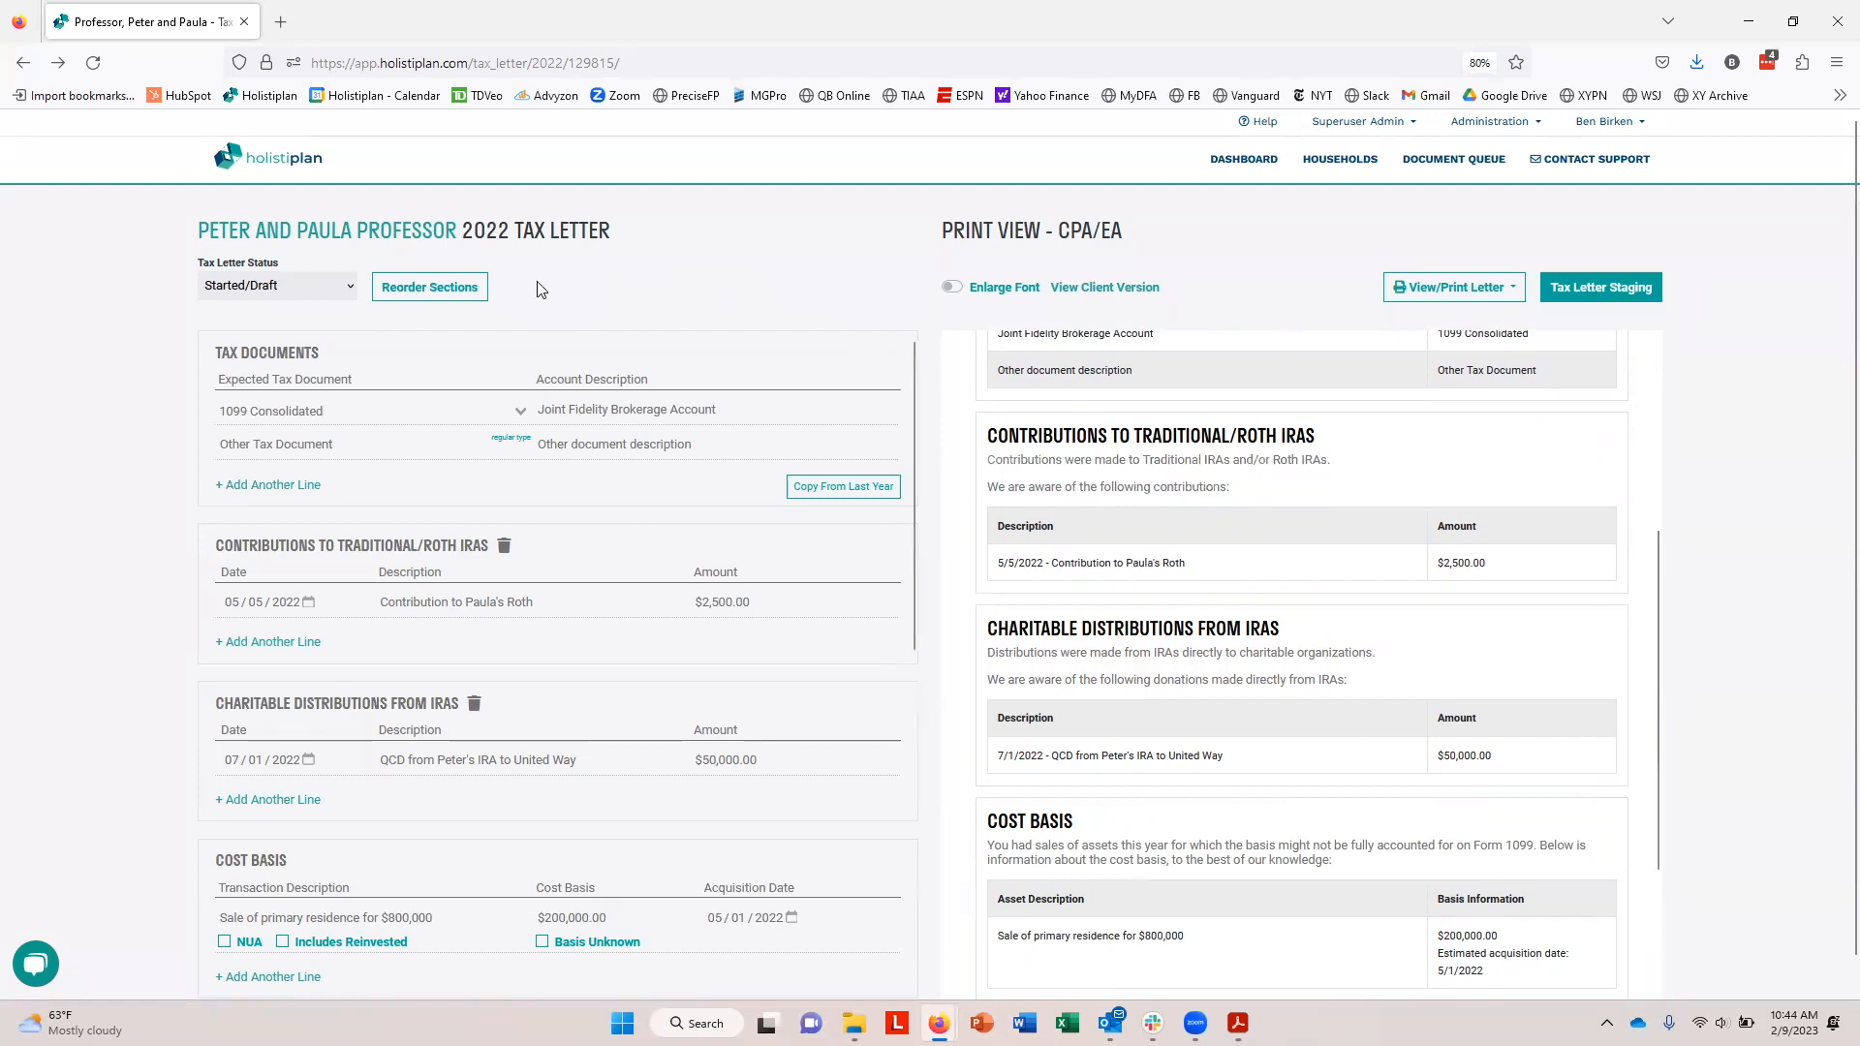
Look through the available tax letter statuses and return the print view to the client version
{"action": "left_click", "coordinate": [240, 292]}
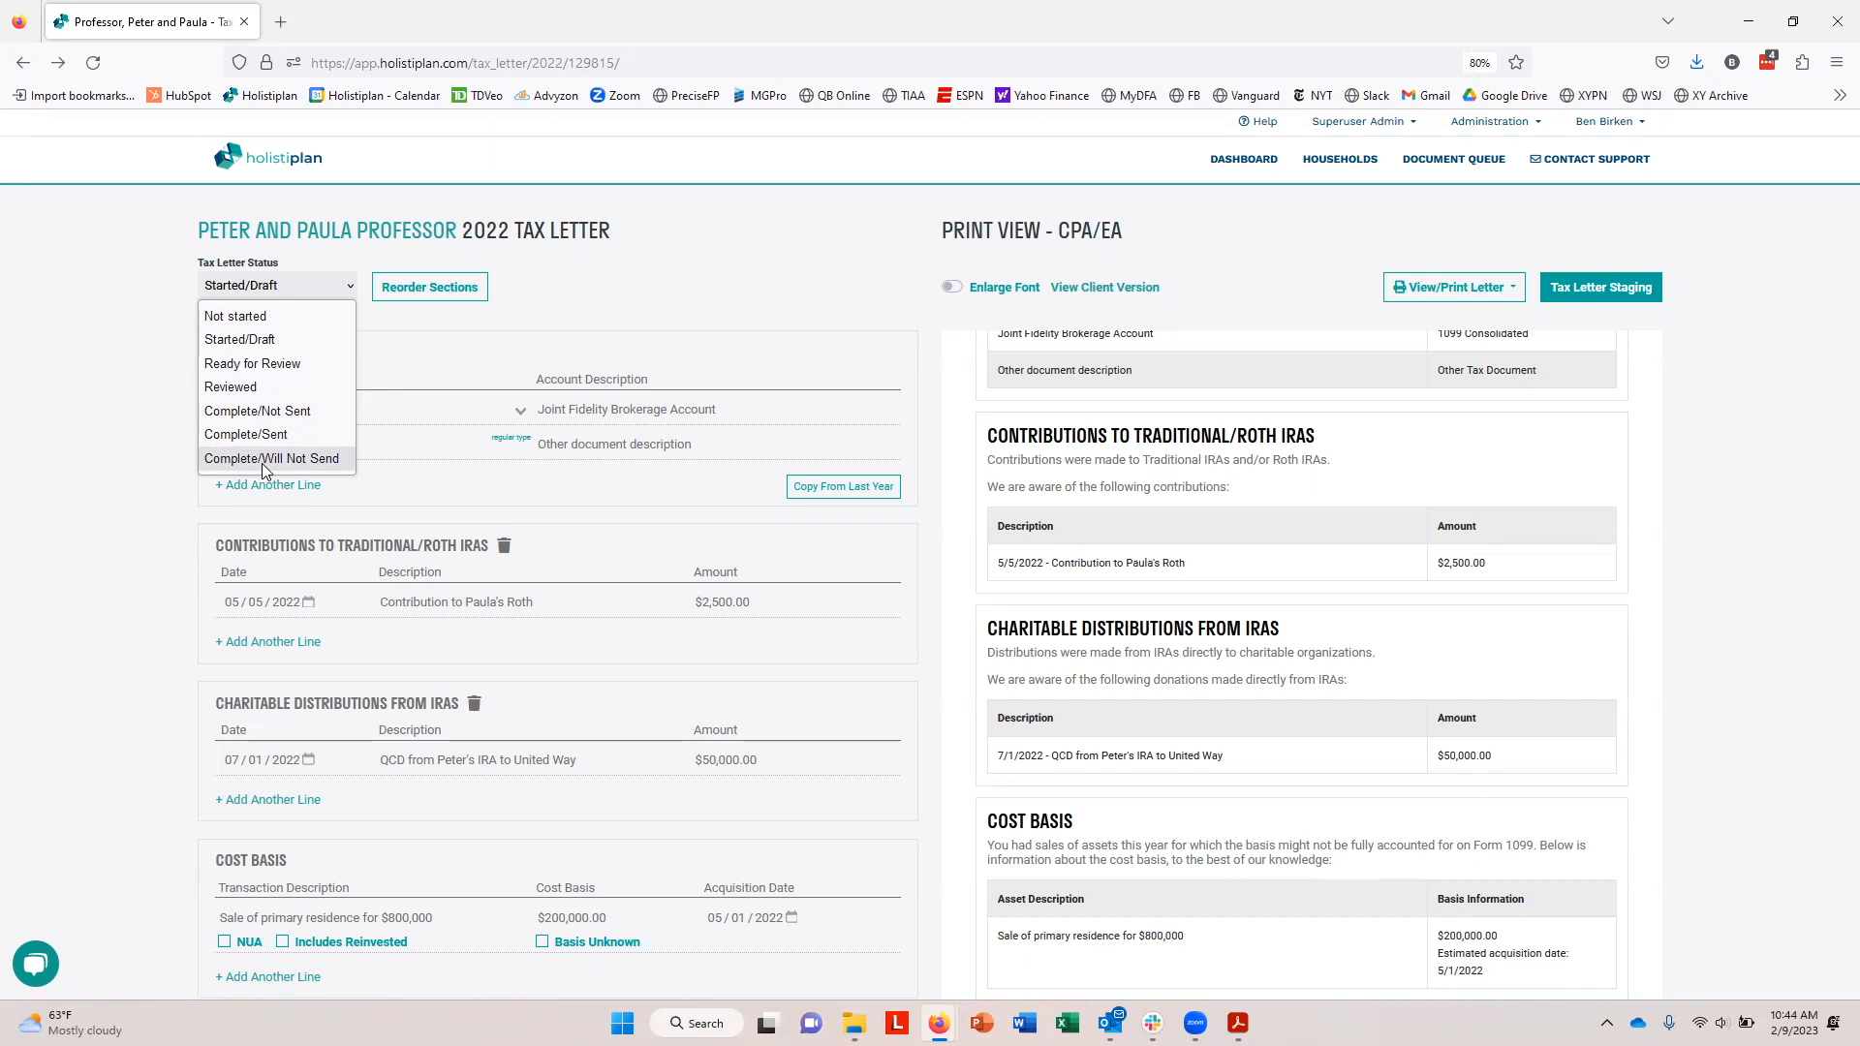
{"action": "left_click", "coordinate": [792, 260]}
{"action": "left_click", "coordinate": [1092, 294]}
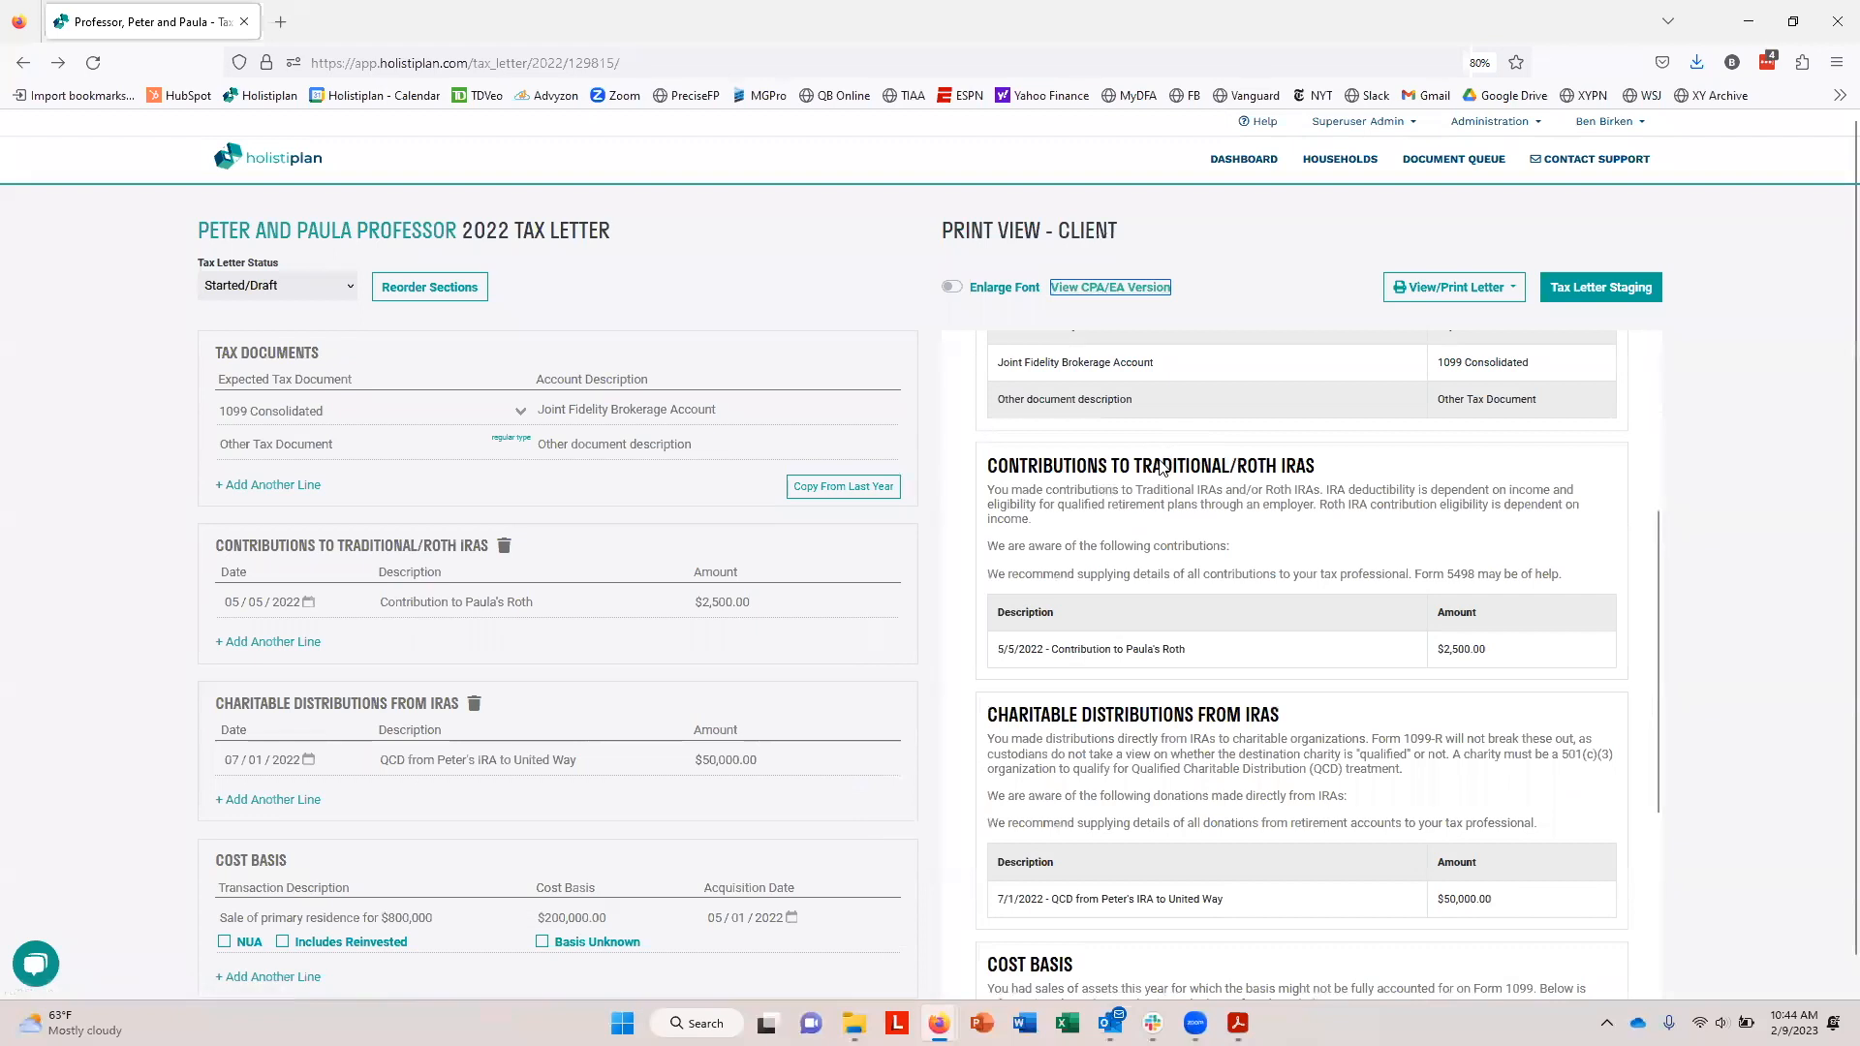
Try the enlarged font on the client version of the tax letter and restore the normal size
{"action": "left_click", "coordinate": [954, 288]}
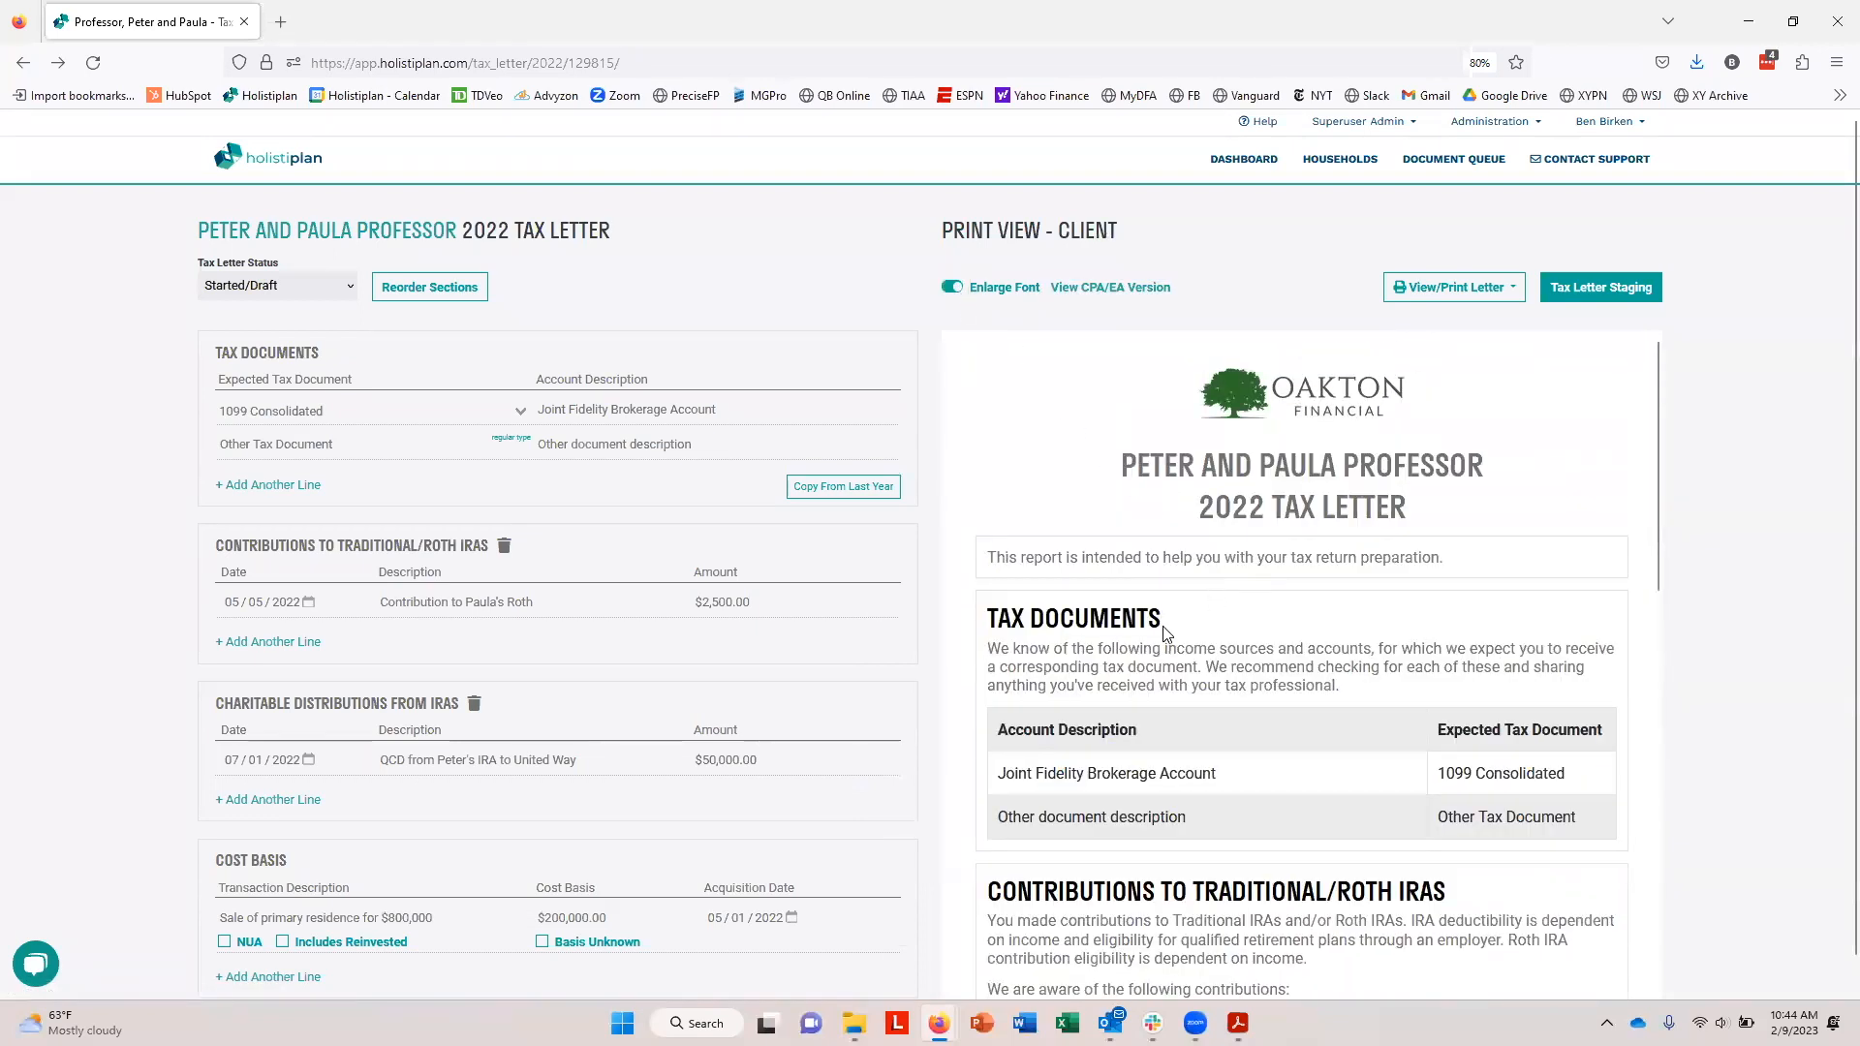
{"action": "left_click", "coordinate": [952, 288]}
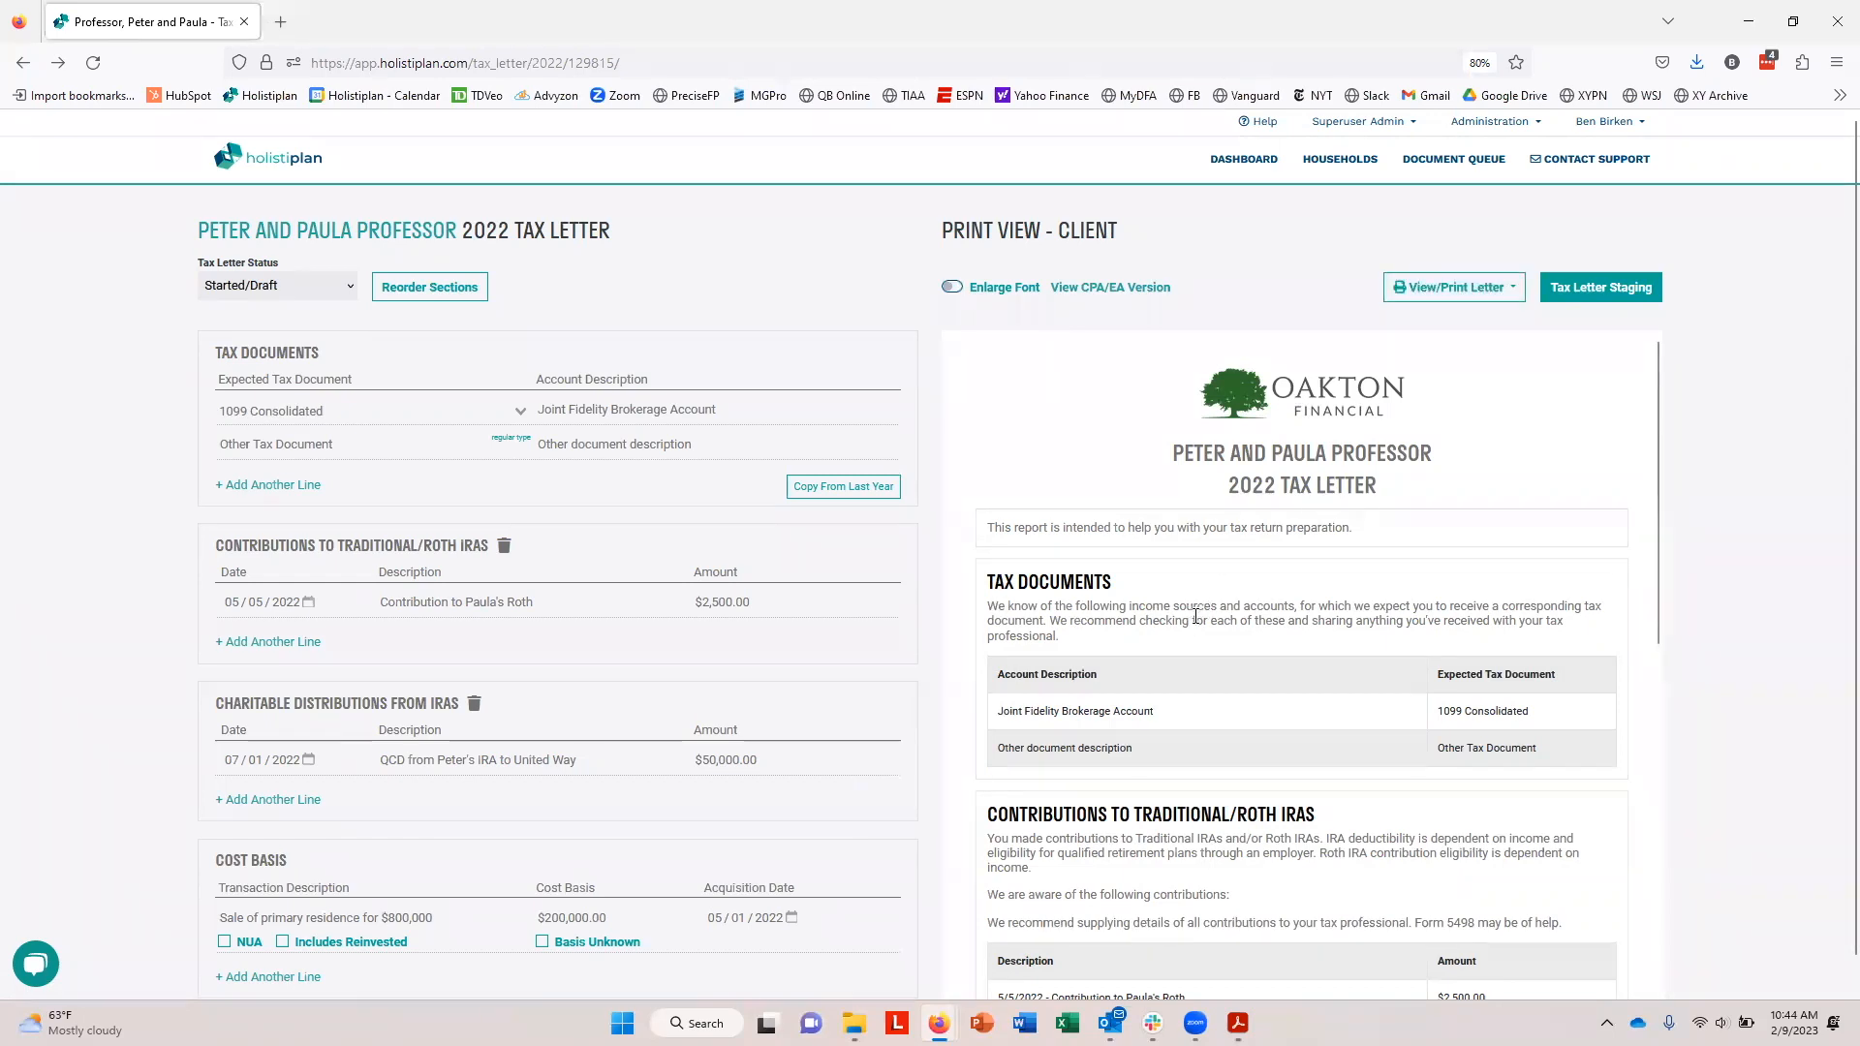
Read through the full preview of the client letter, exit it and check the available print options
{"action": "left_click", "coordinate": [1410, 294]}
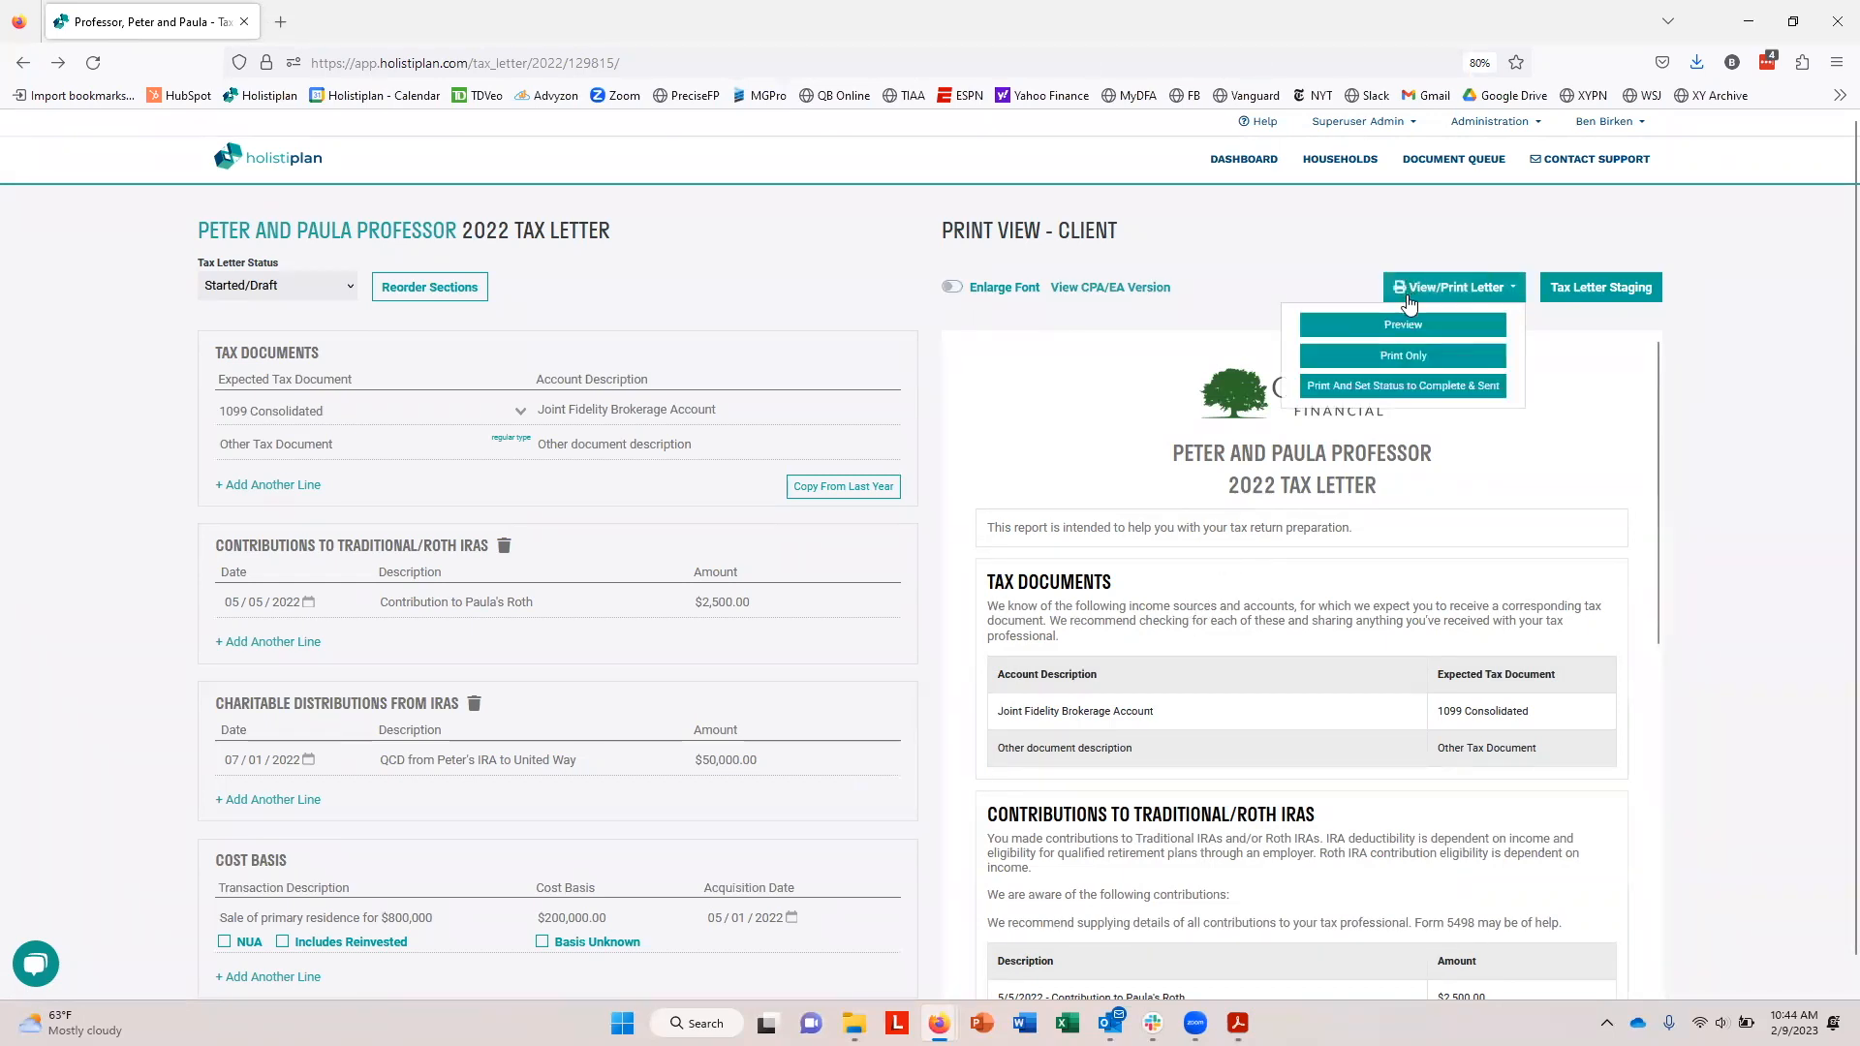
{"action": "left_click", "coordinate": [1406, 329]}
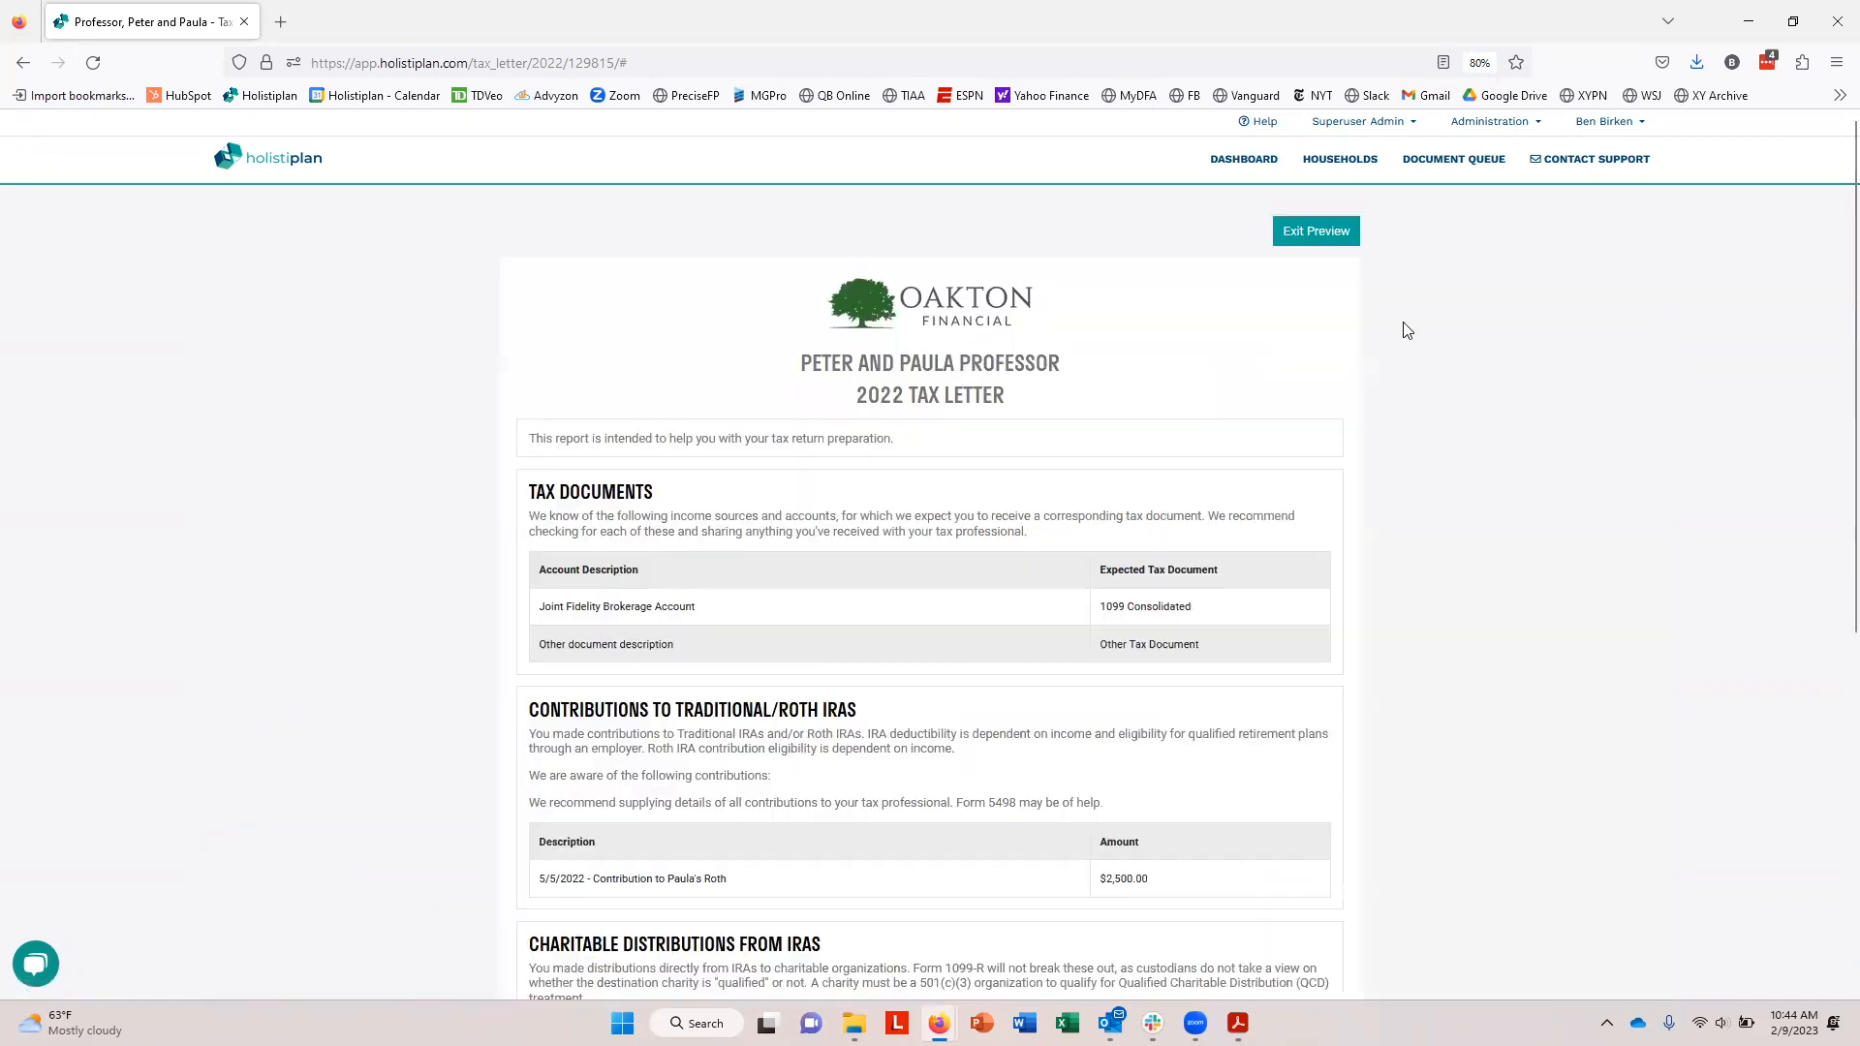
{"action": "scroll", "coordinate": [837, 604], "scroll_direction": "down", "scroll_amount": 3}
{"action": "scroll", "coordinate": [837, 604], "scroll_direction": "down", "scroll_amount": 3}
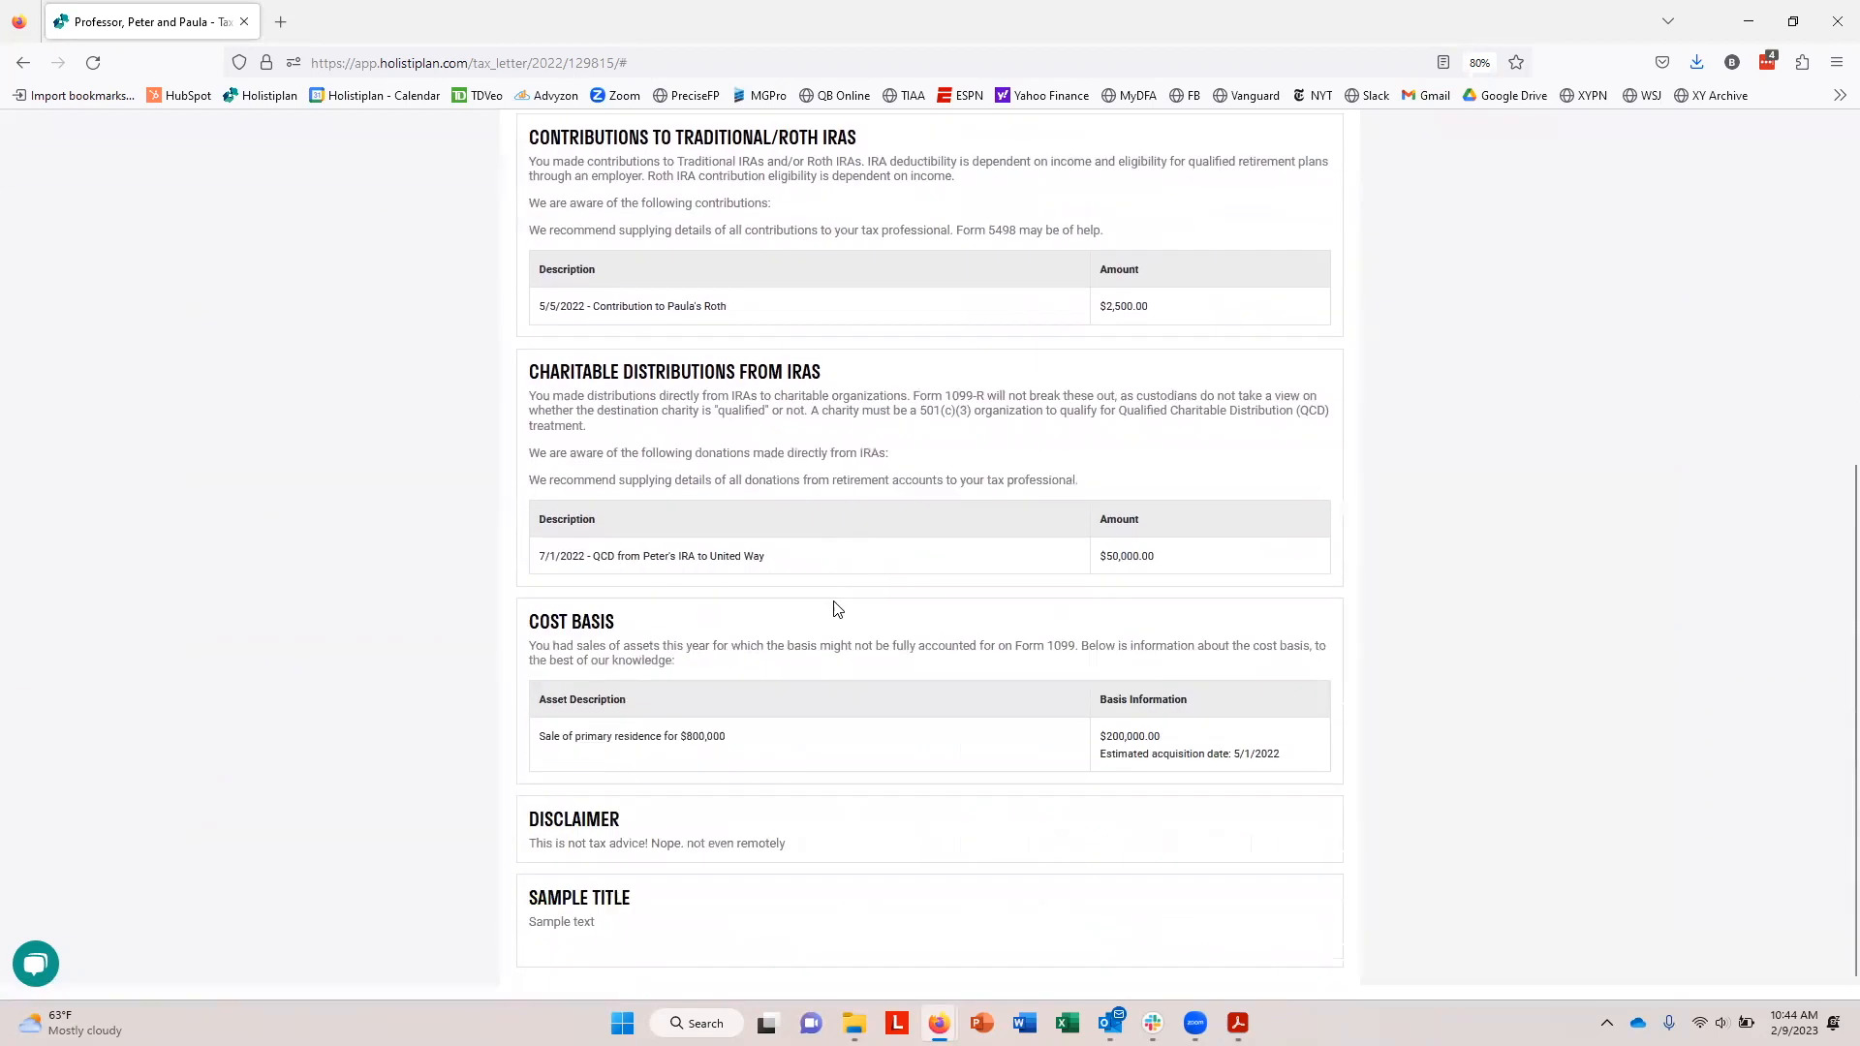
{"action": "scroll", "coordinate": [838, 604], "scroll_direction": "up", "scroll_amount": 8}
{"action": "left_click", "coordinate": [1312, 237]}
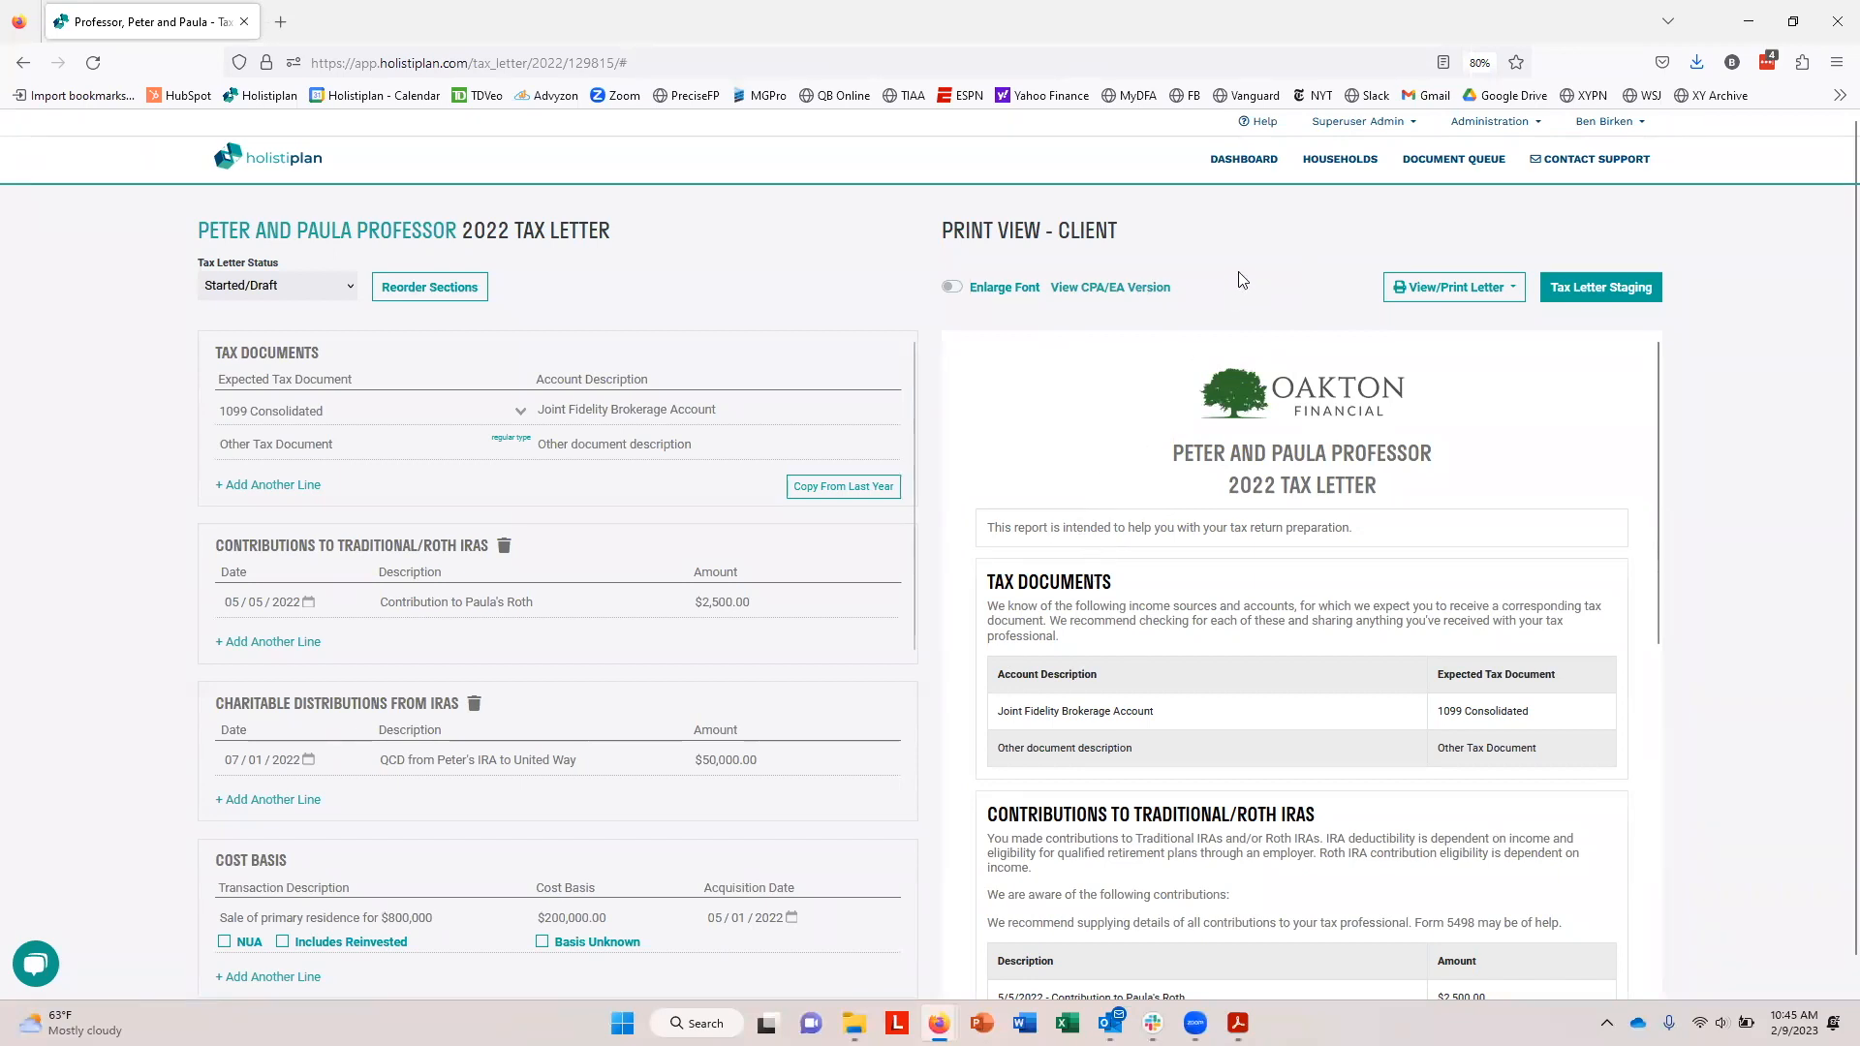
{"action": "left_click", "coordinate": [1453, 287]}
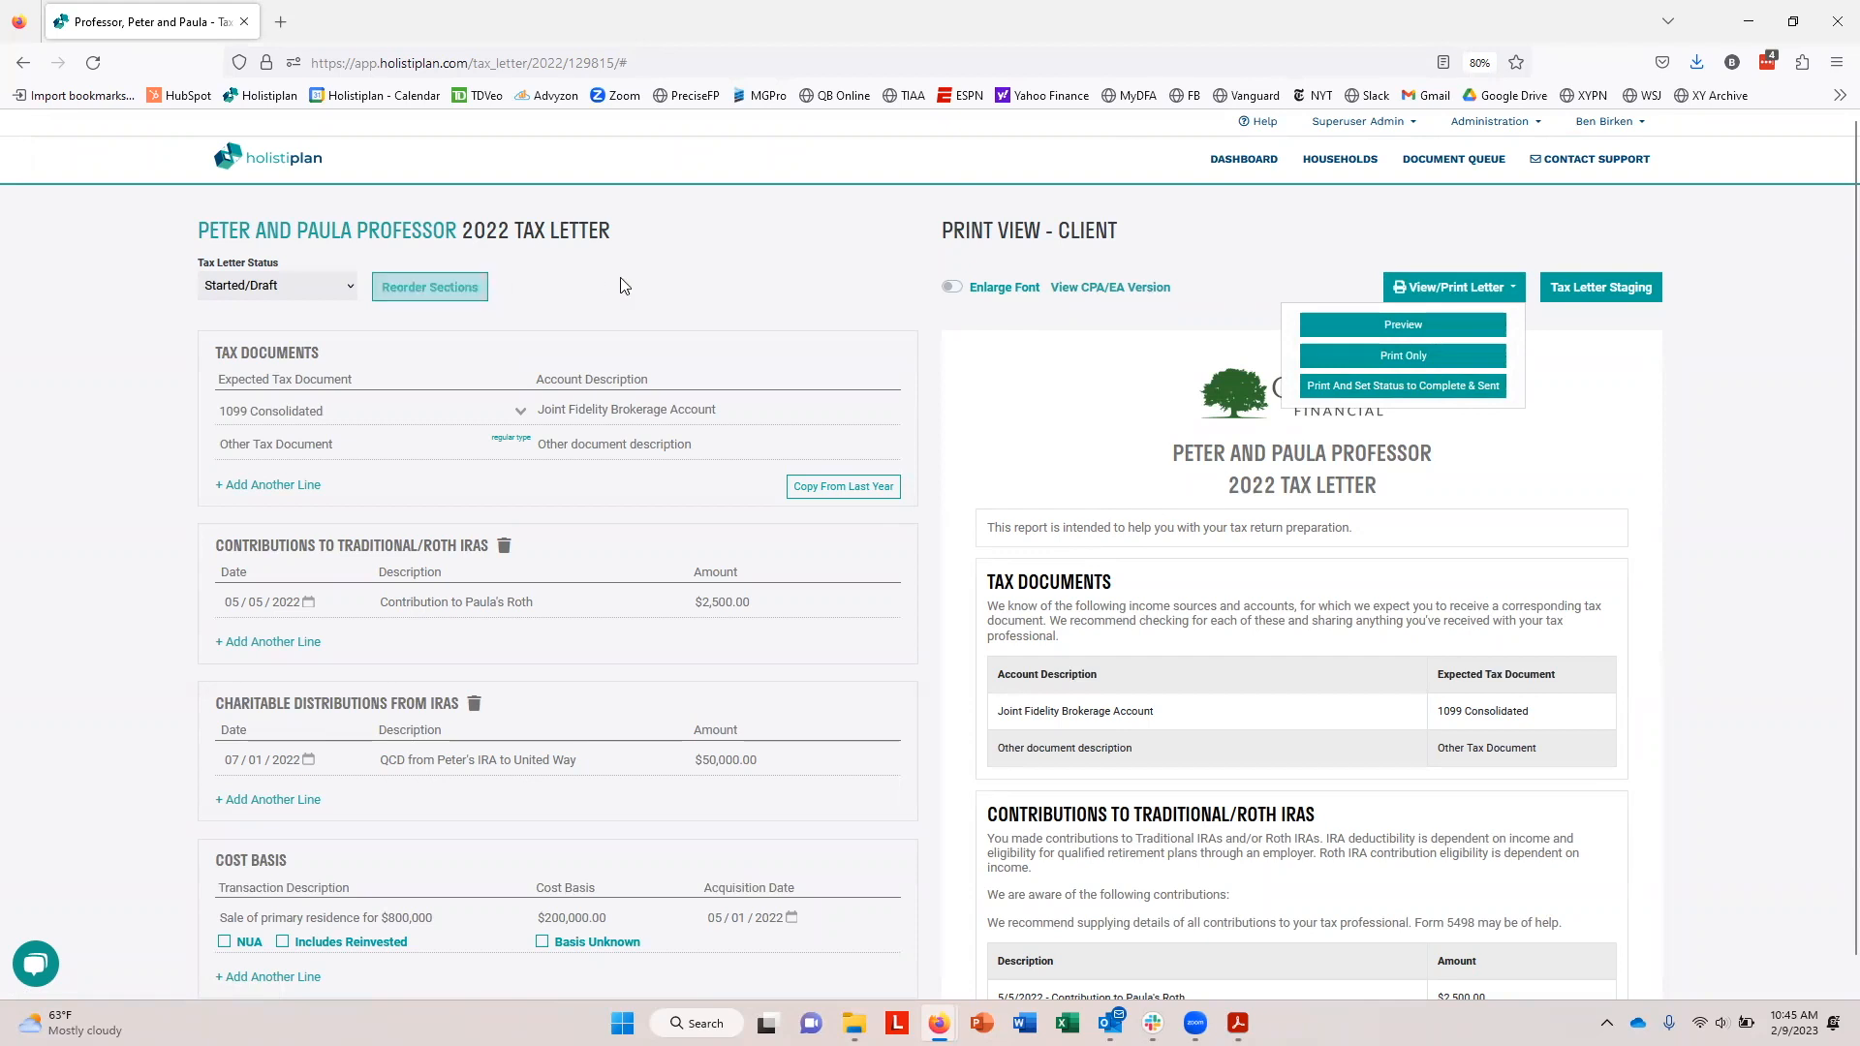
{"action": "left_click", "coordinate": [1314, 242]}
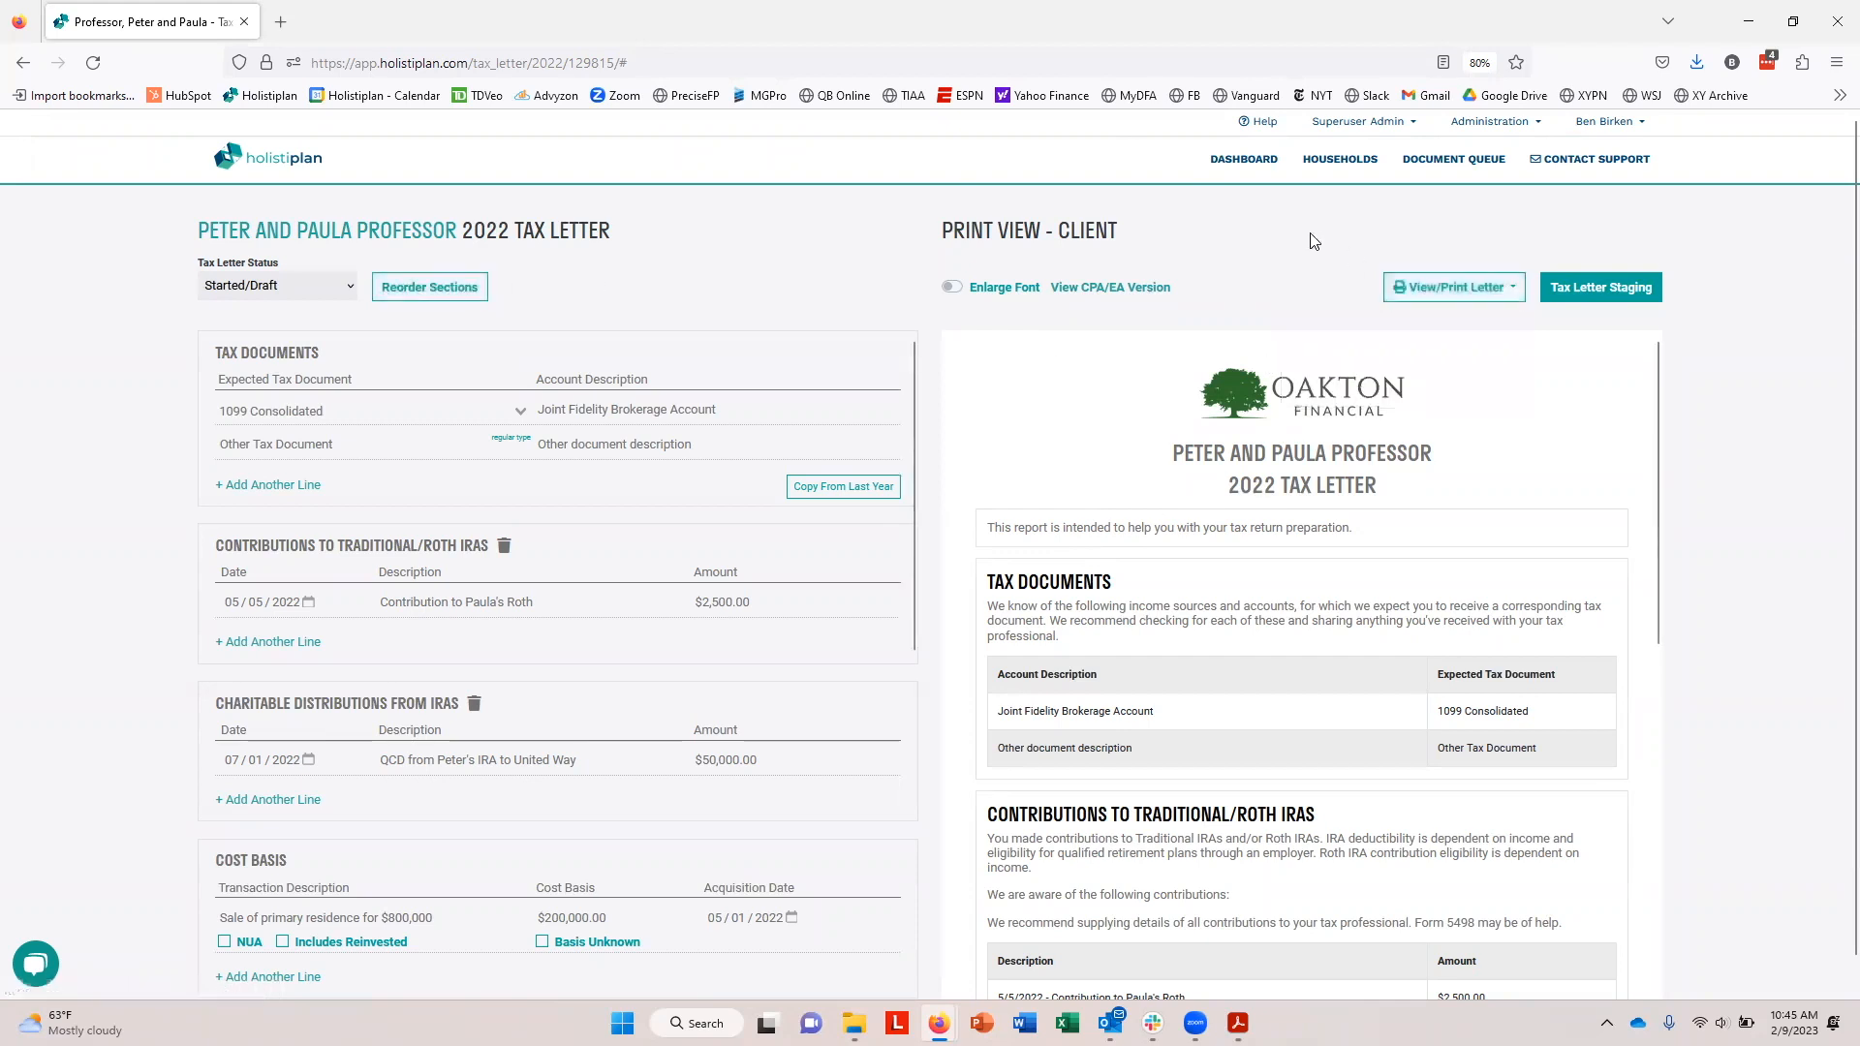
Open Tax Letter Staging, show the tax year 2023 and look over the households' letter statuses
{"action": "left_click", "coordinate": [1604, 301]}
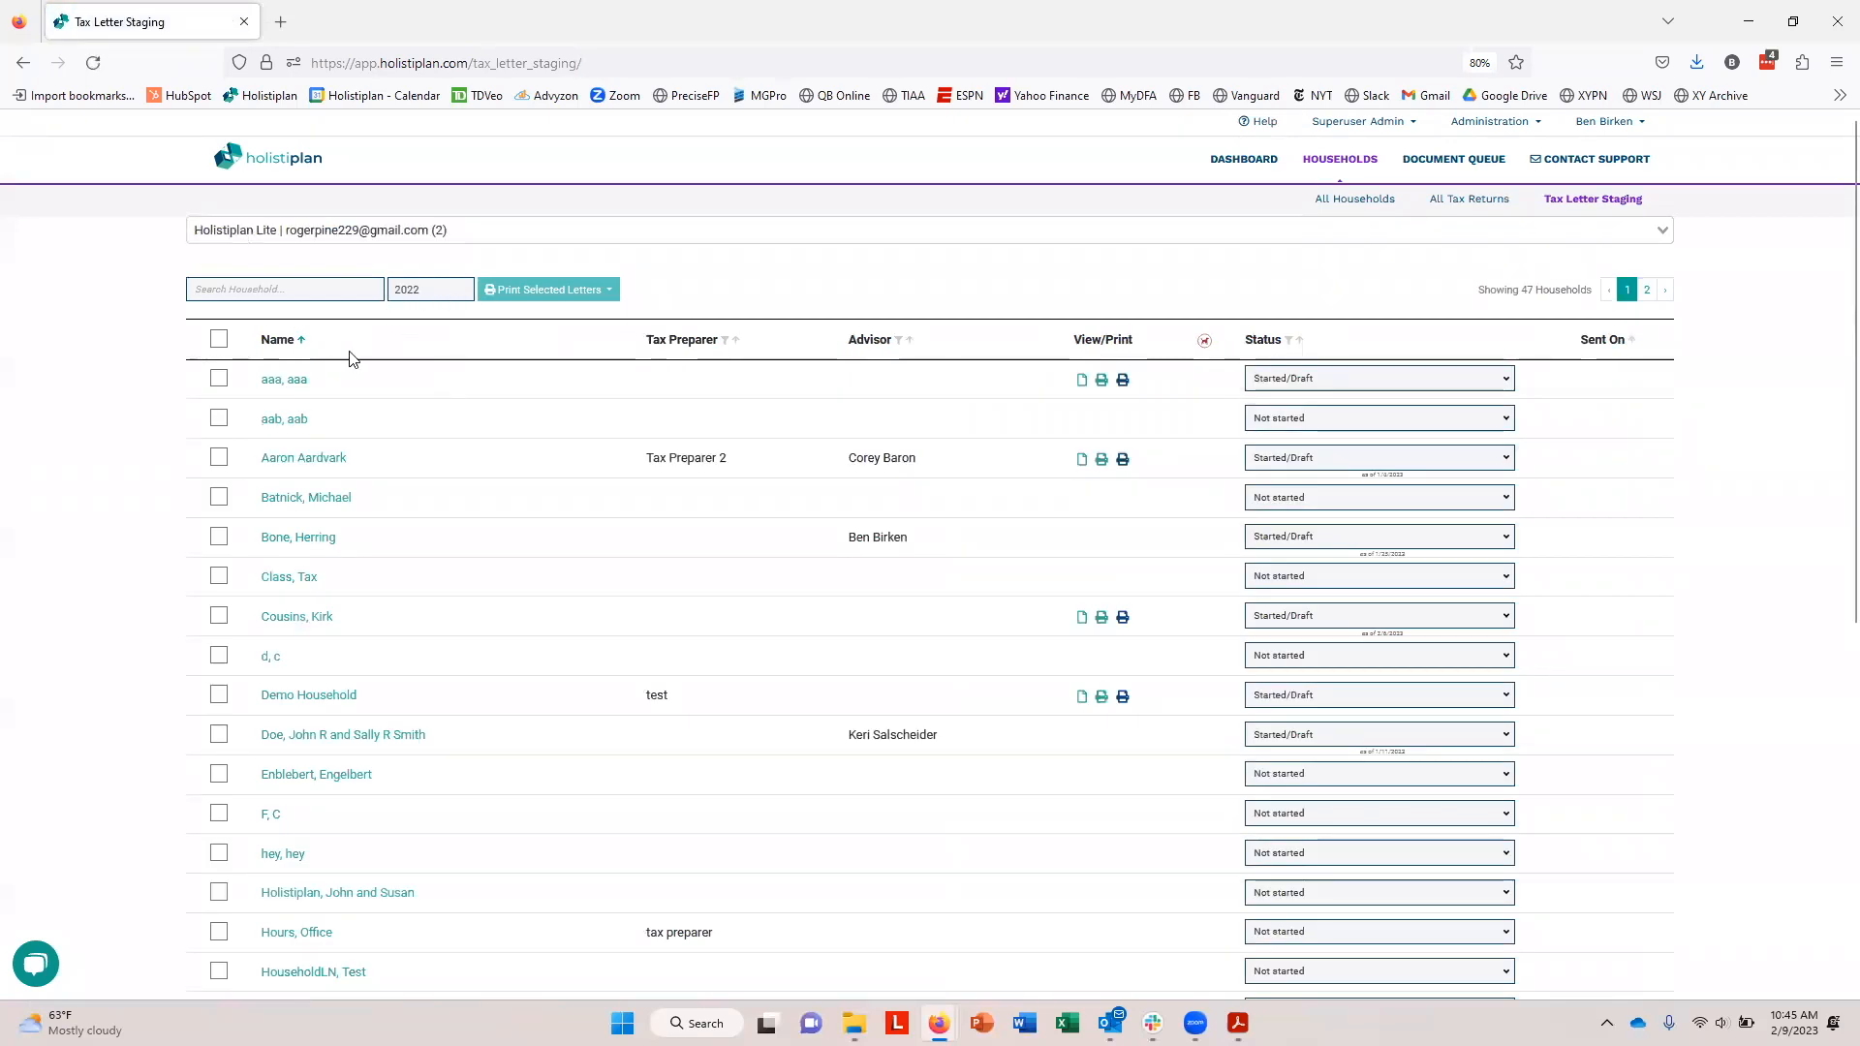
{"action": "left_click", "coordinate": [451, 292]}
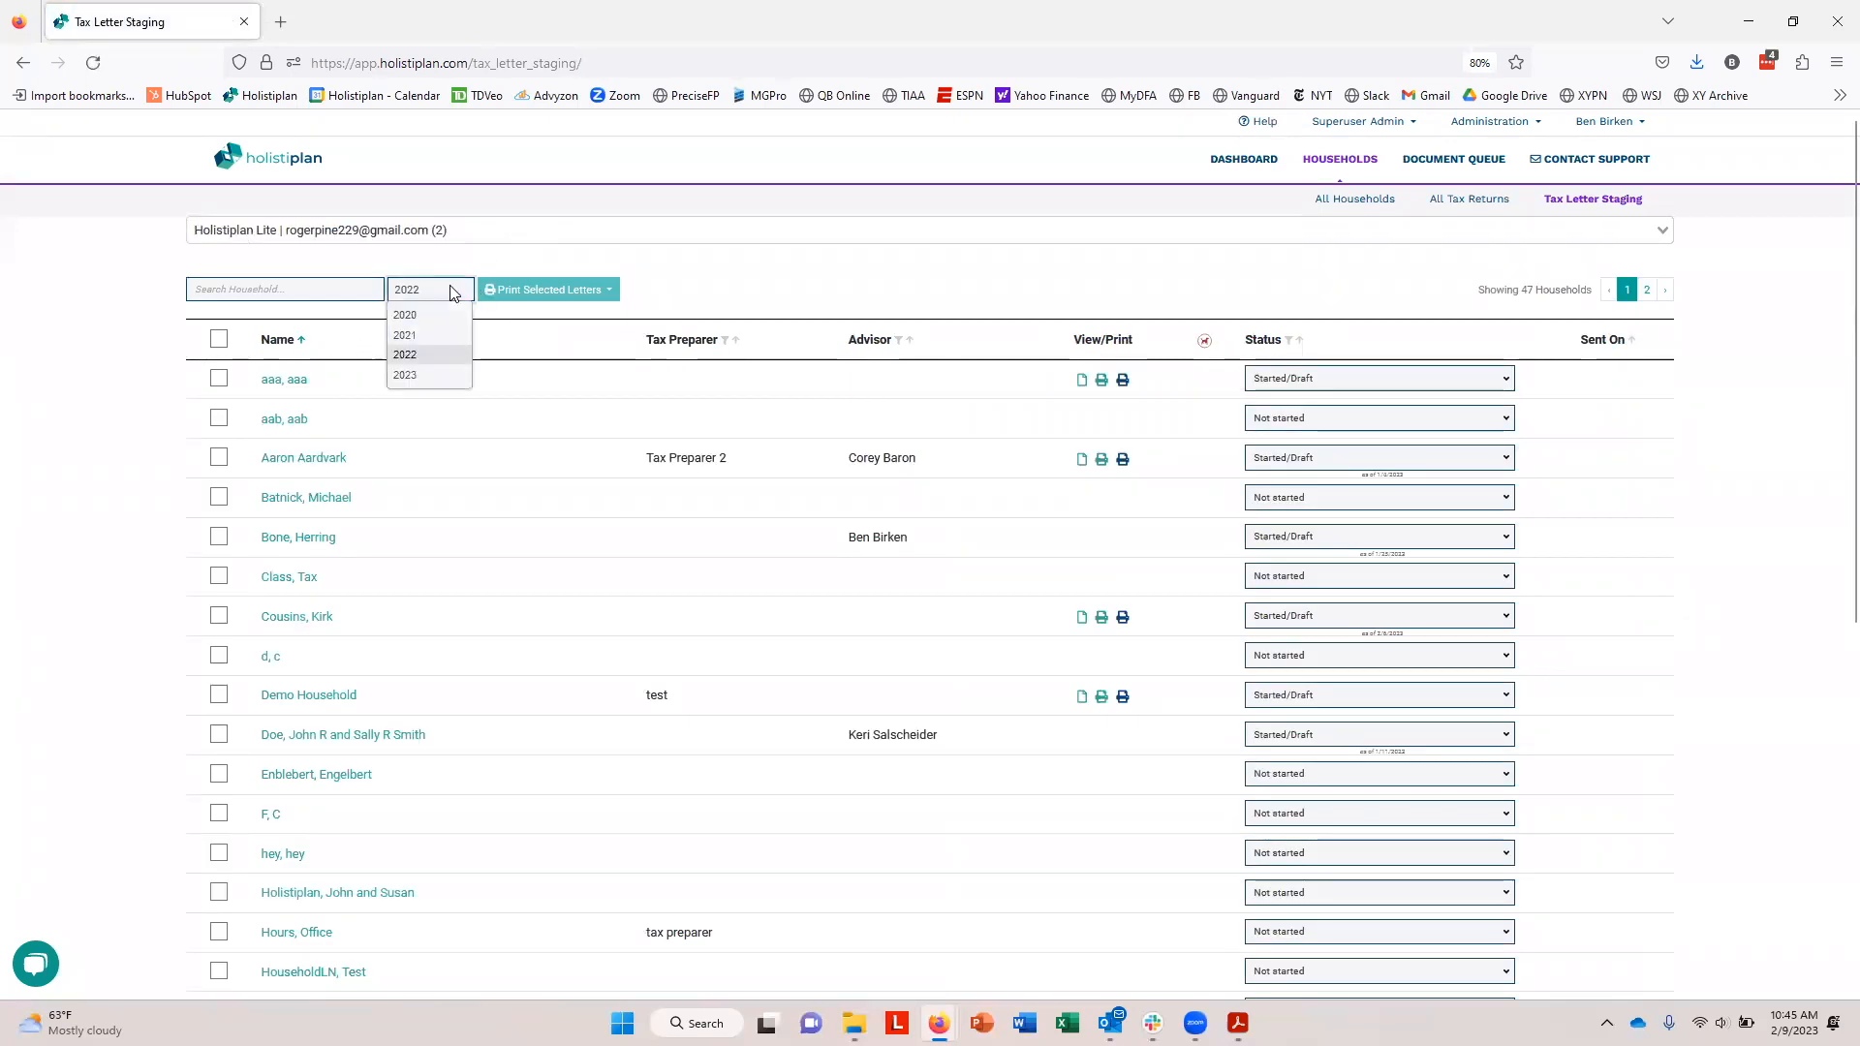
{"action": "left_click", "coordinate": [412, 356]}
{"action": "left_click", "coordinate": [420, 296]}
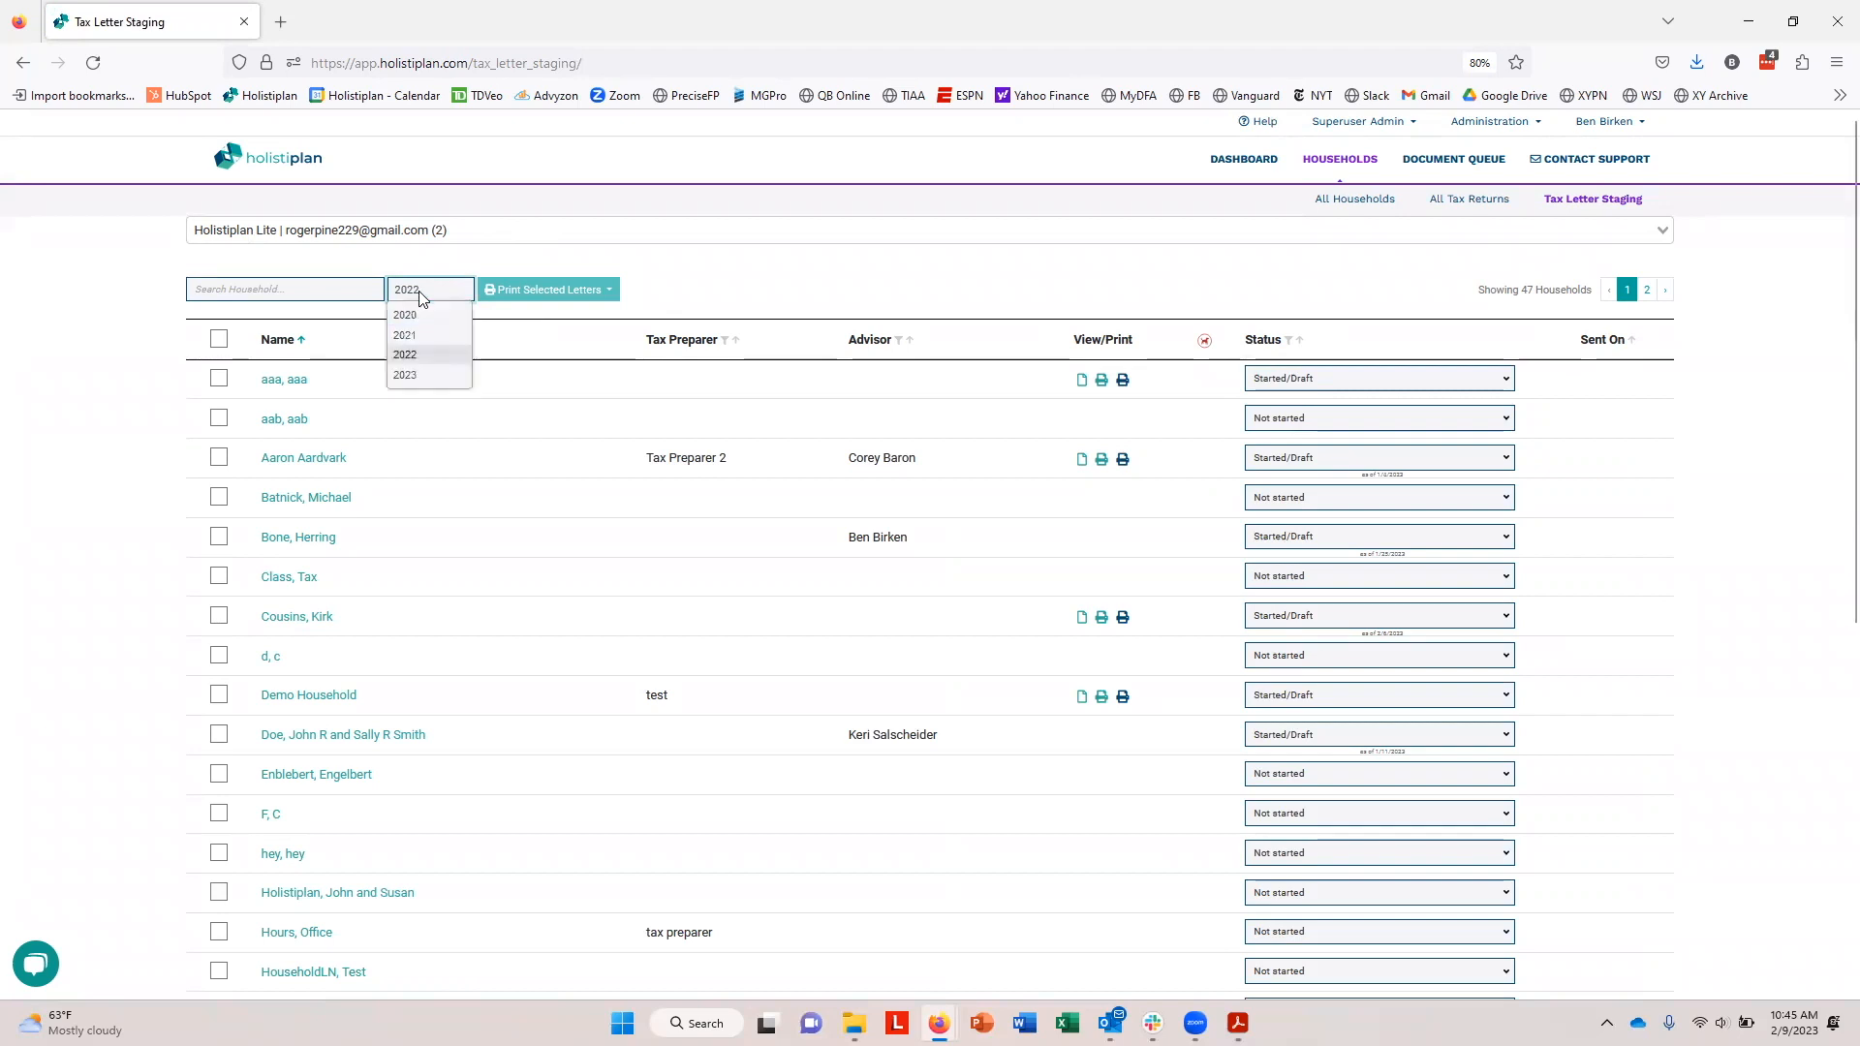
{"action": "left_click", "coordinate": [428, 374]}
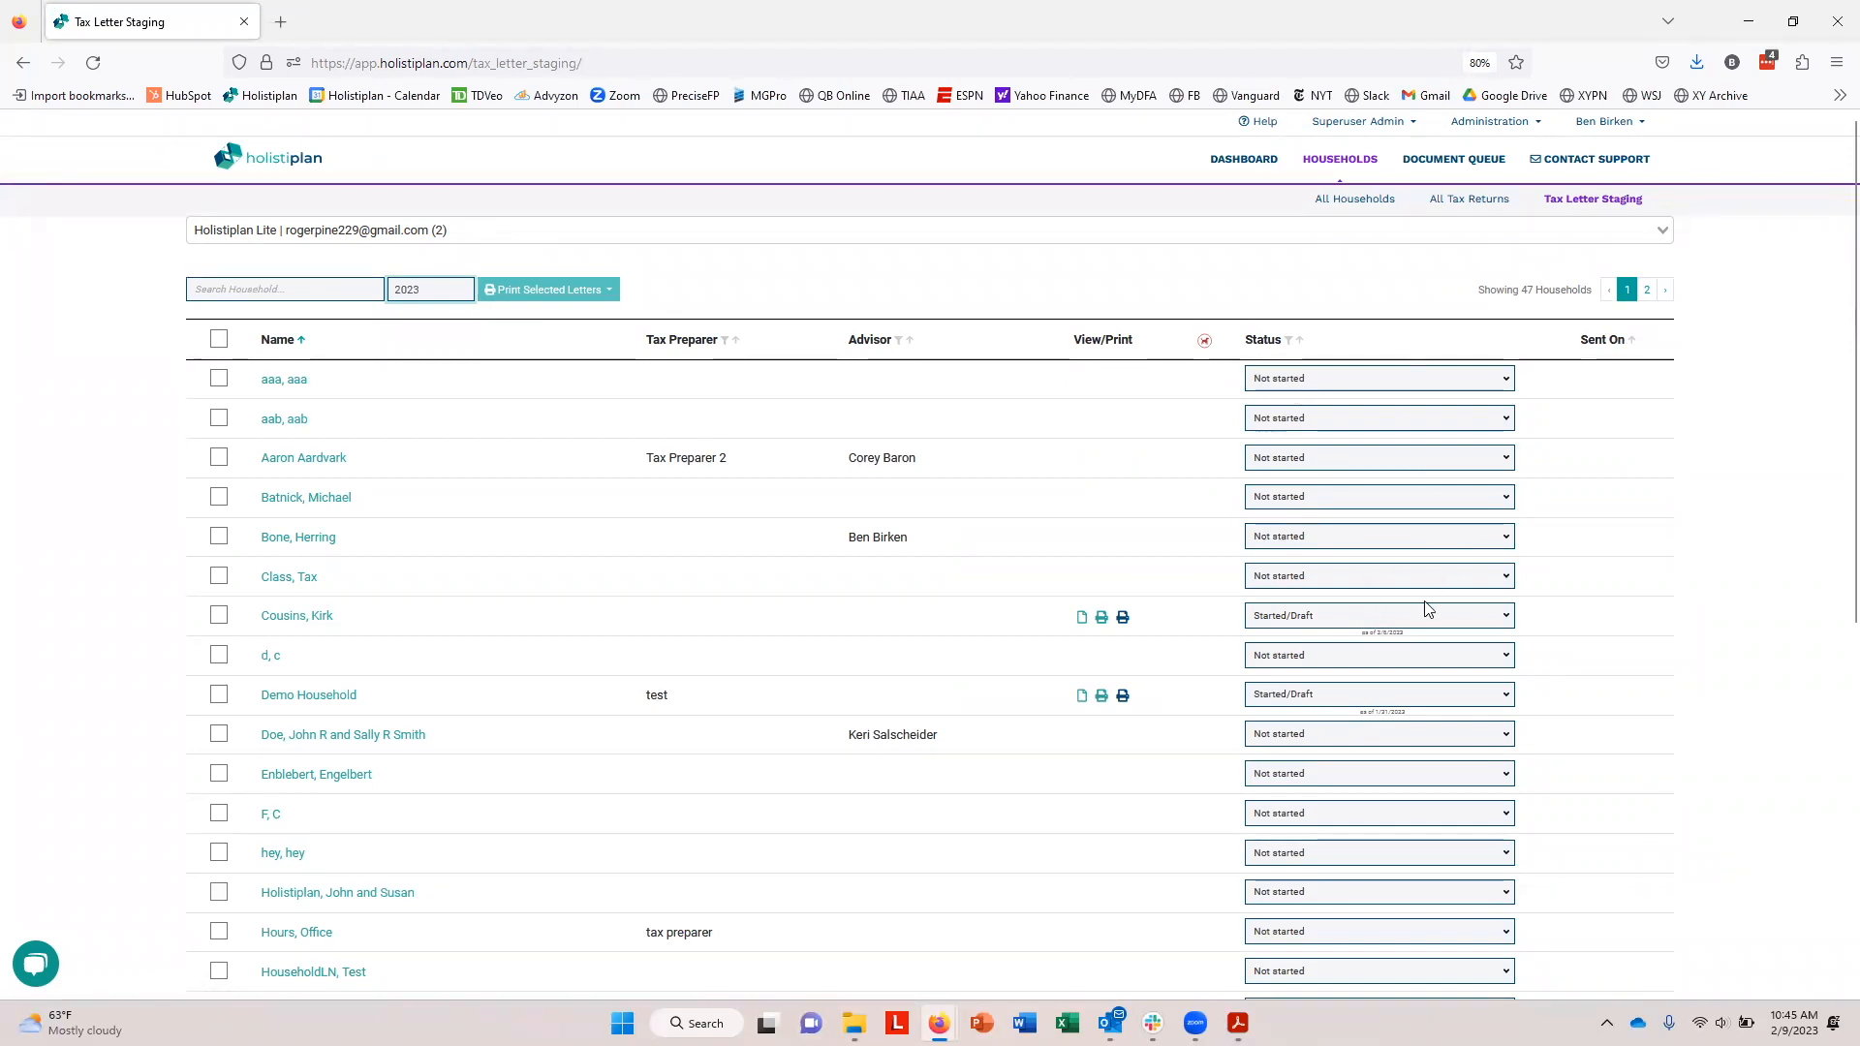
{"action": "scroll", "coordinate": [1391, 648], "scroll_direction": "down", "scroll_amount": 5}
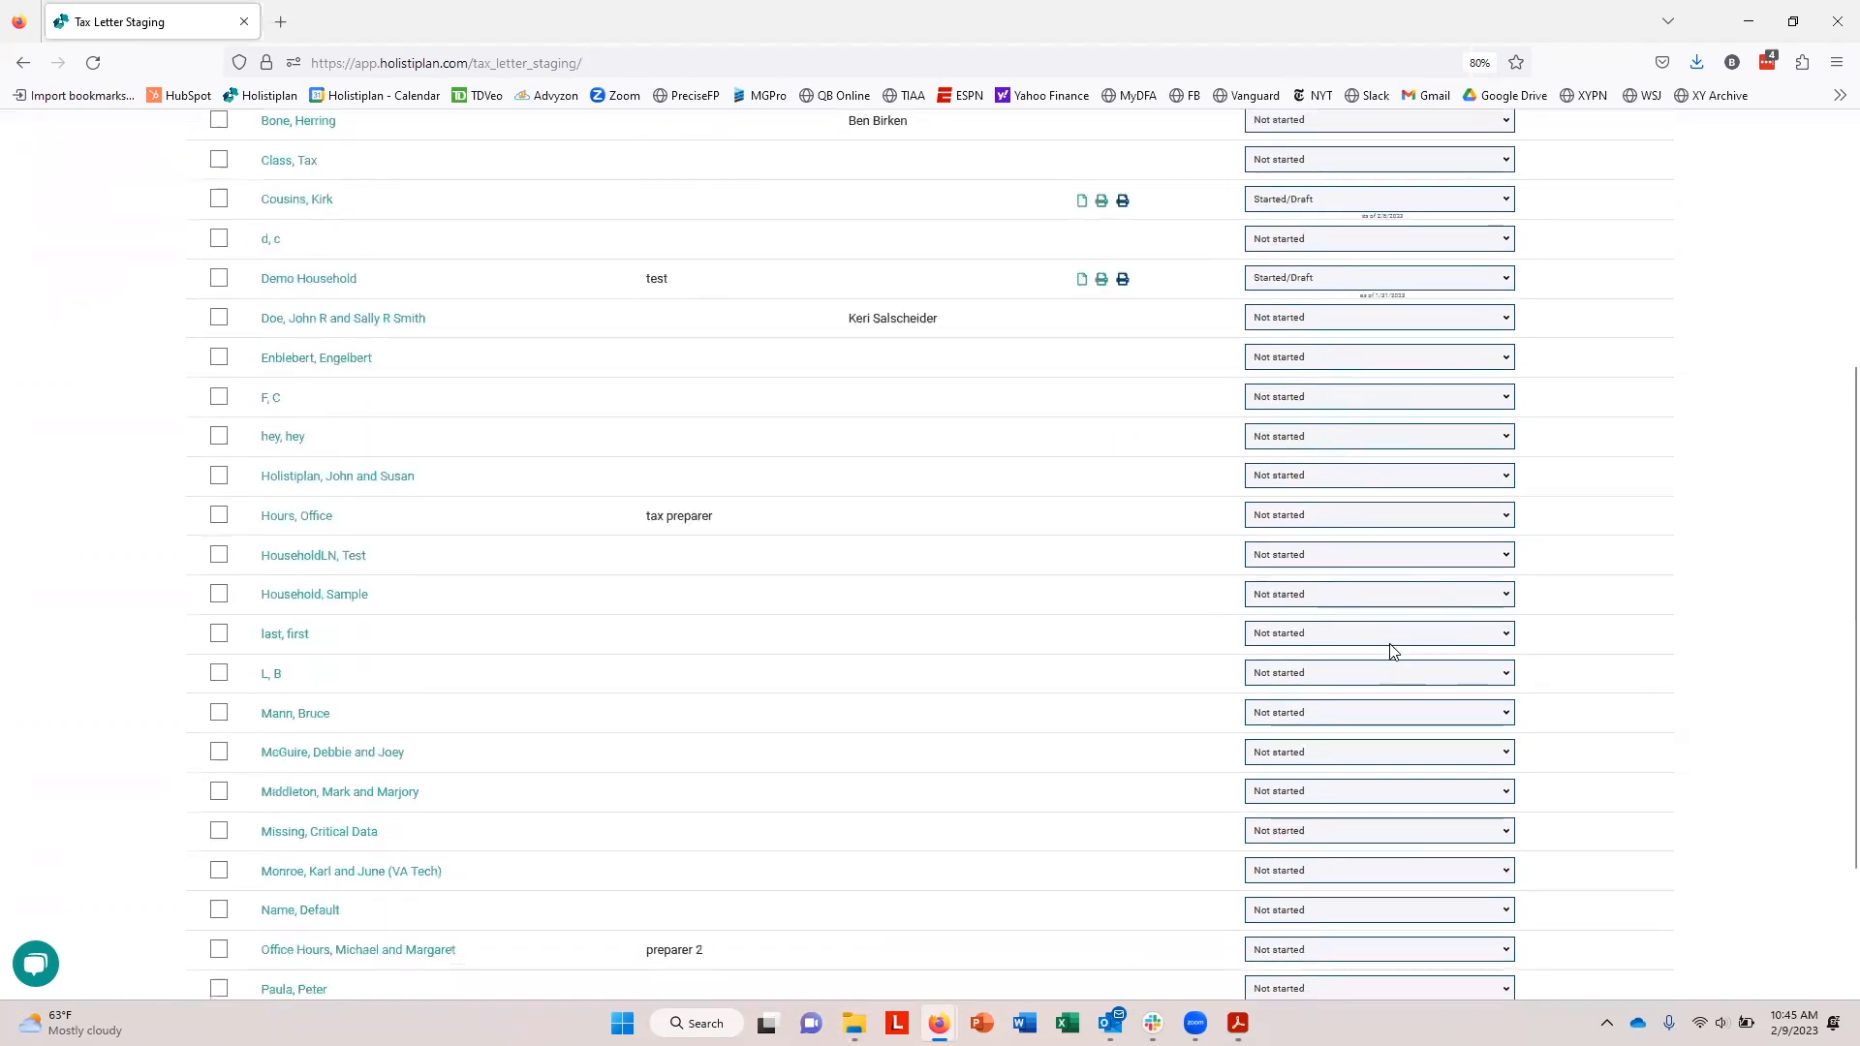
{"action": "scroll", "coordinate": [1391, 648], "scroll_direction": "down", "scroll_amount": 3}
{"action": "scroll", "coordinate": [1391, 648], "scroll_direction": "up", "scroll_amount": 8}
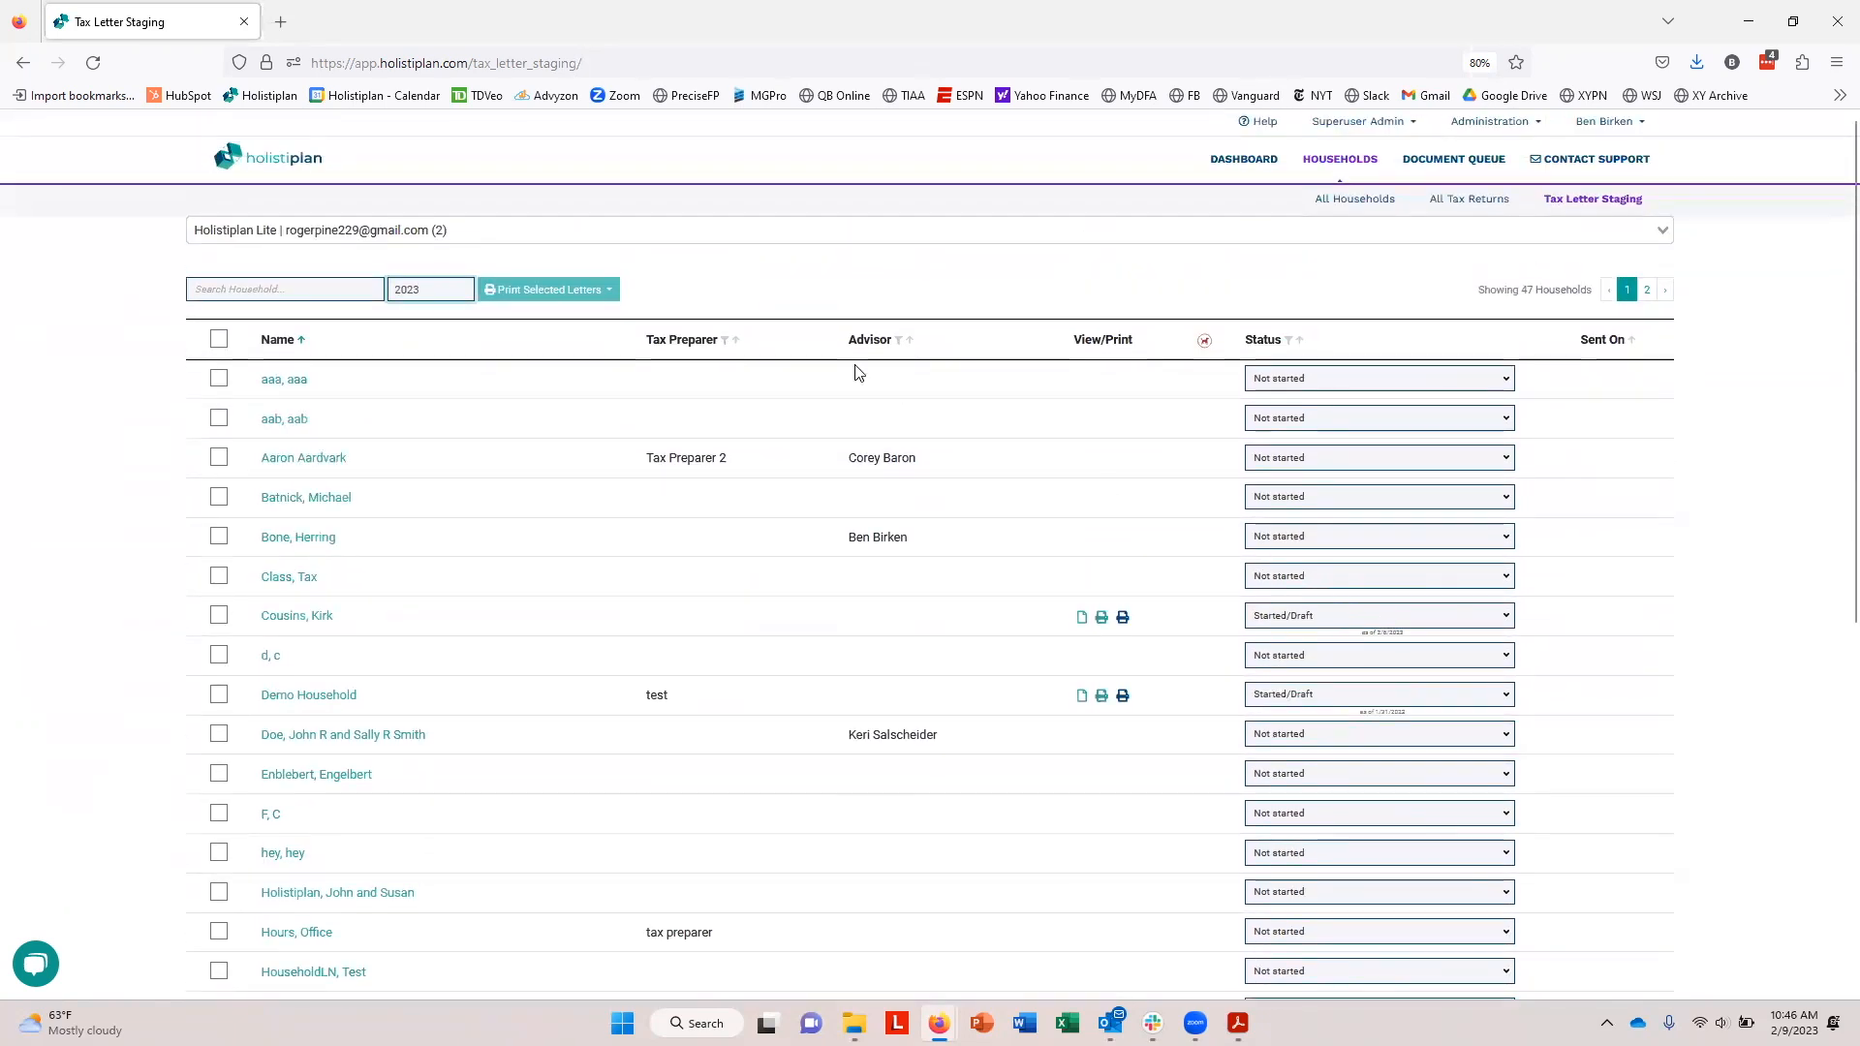
Select all listed households and check the print options for the selected letters
{"action": "left_click", "coordinate": [218, 339]}
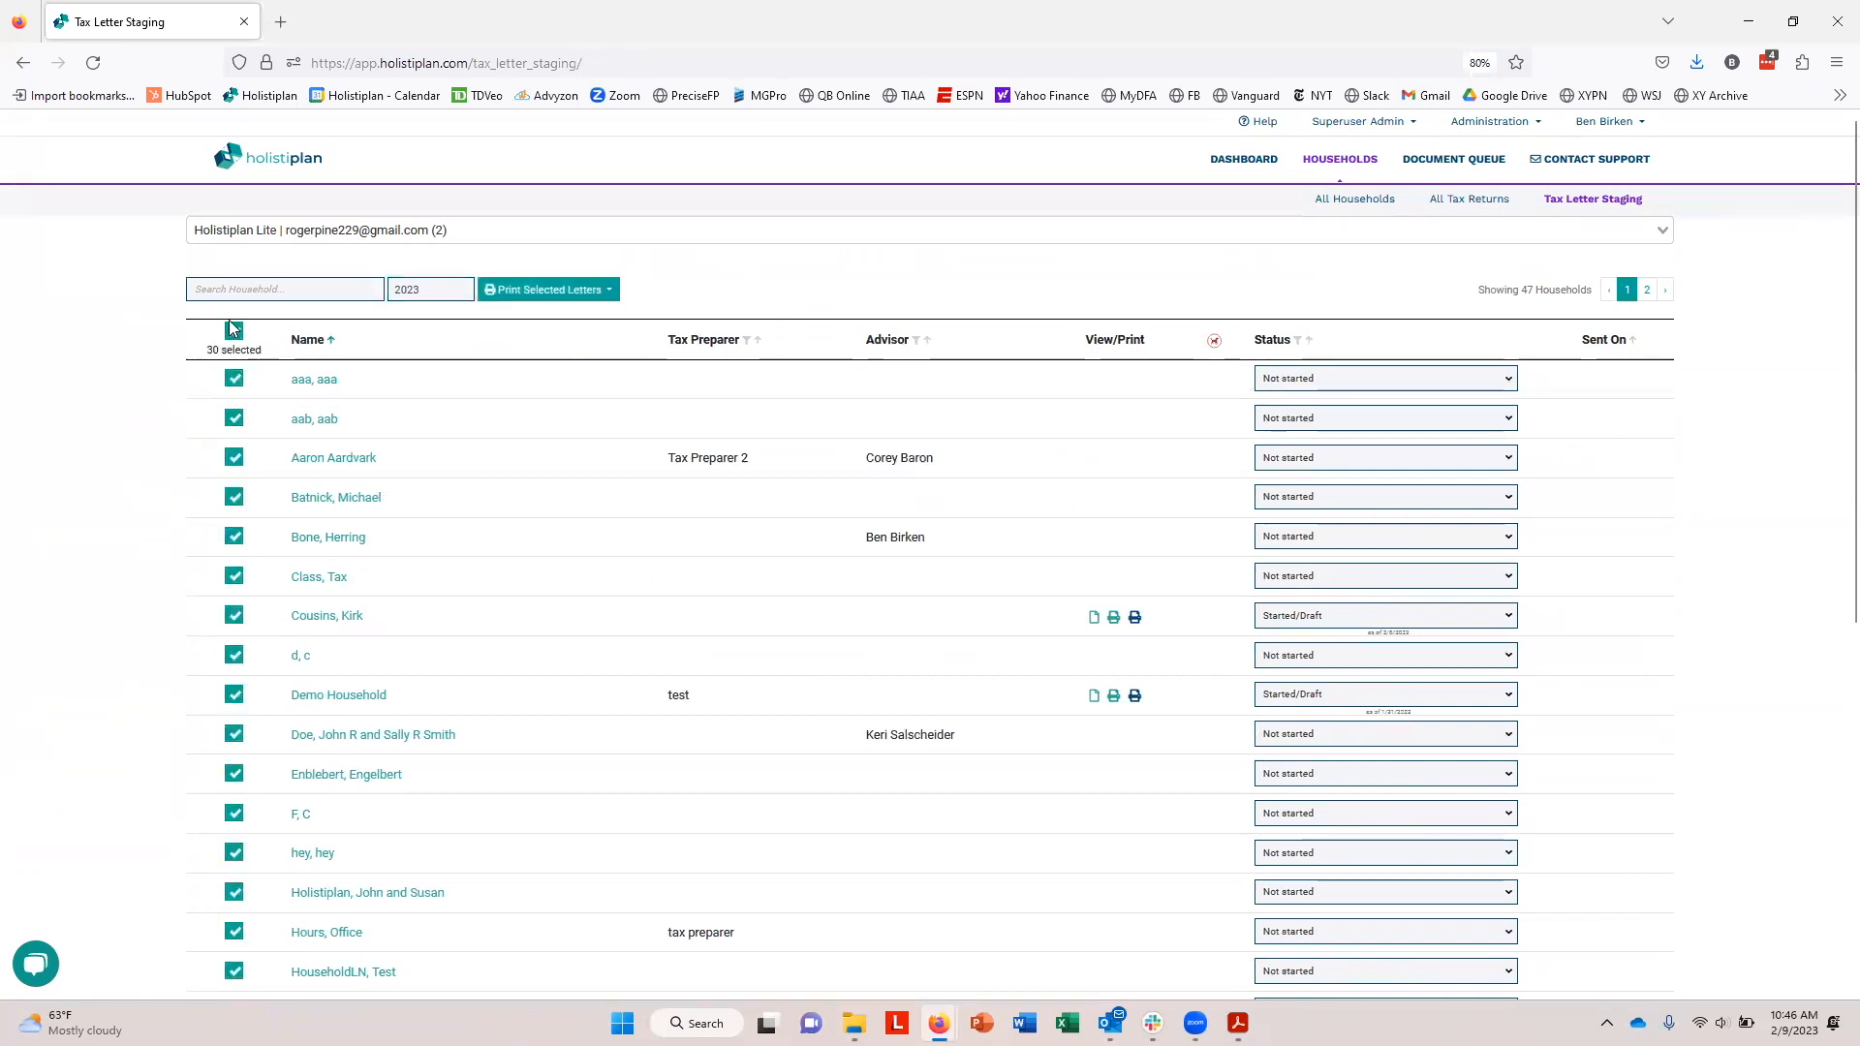
{"action": "left_click", "coordinate": [604, 291]}
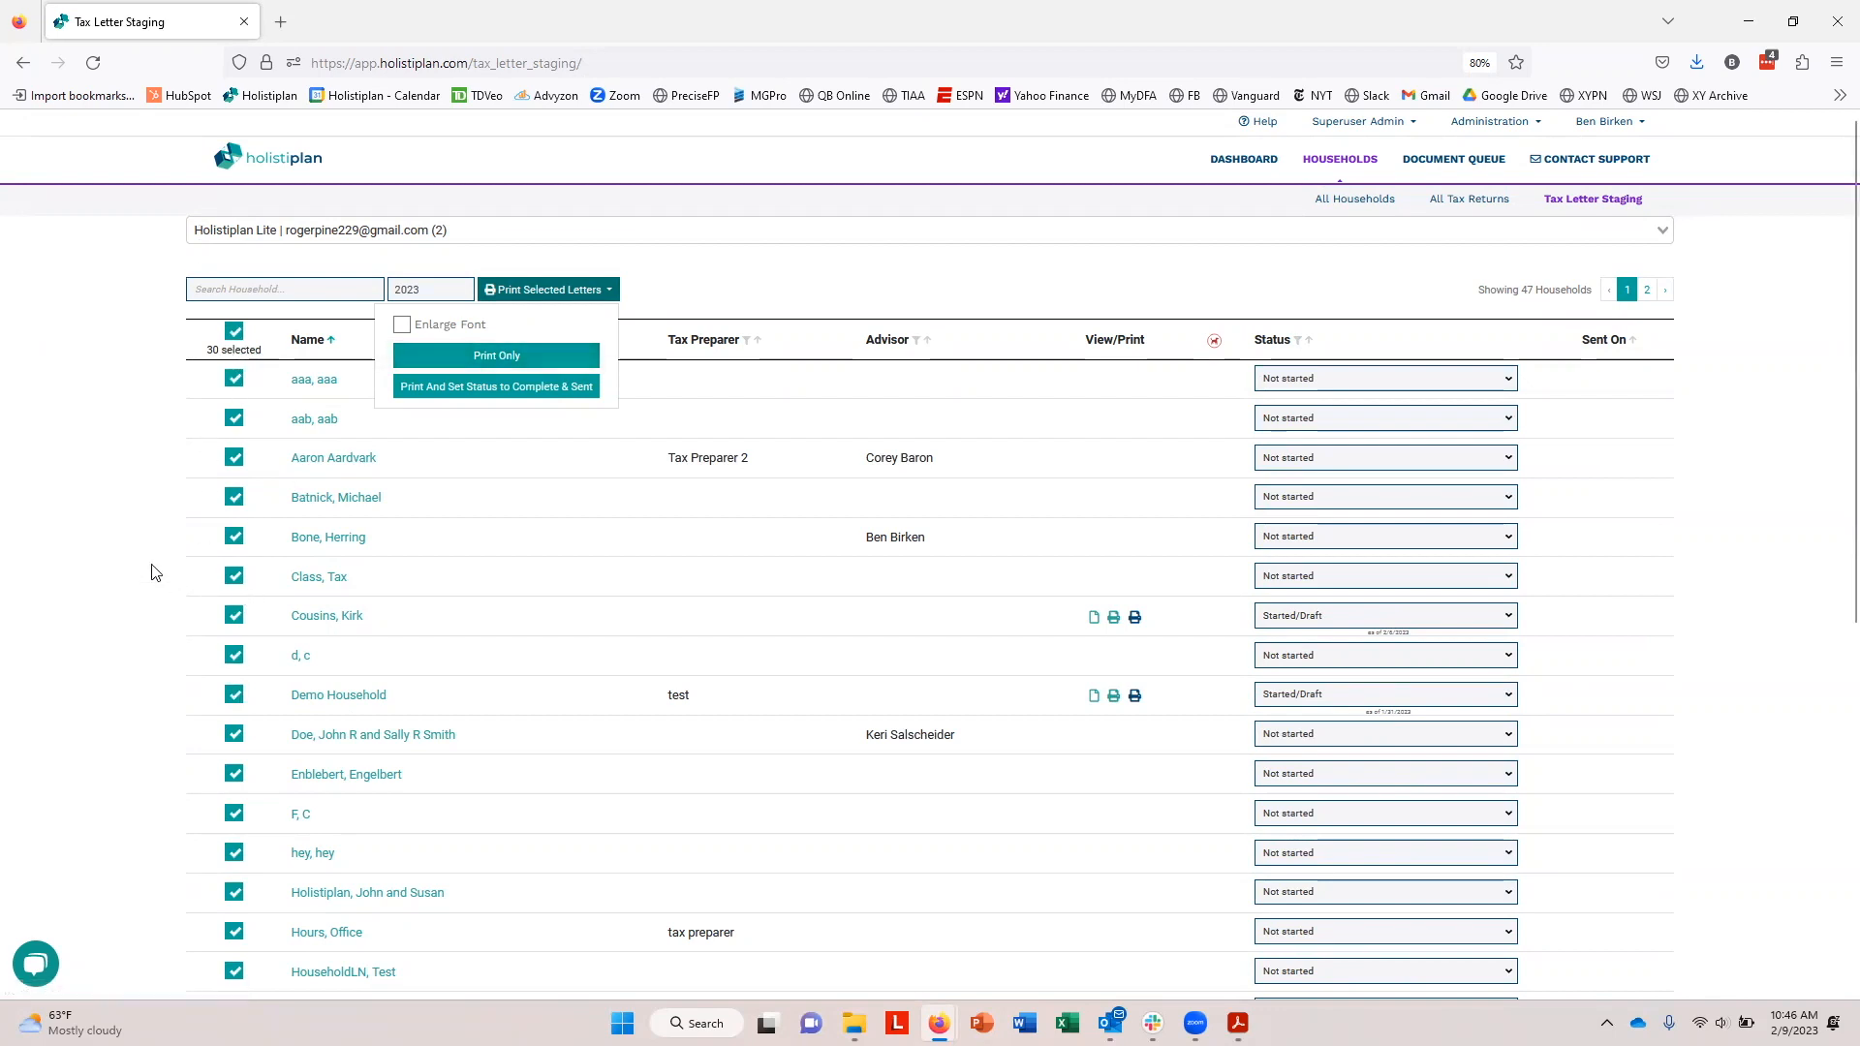
{"action": "left_click", "coordinate": [959, 274]}
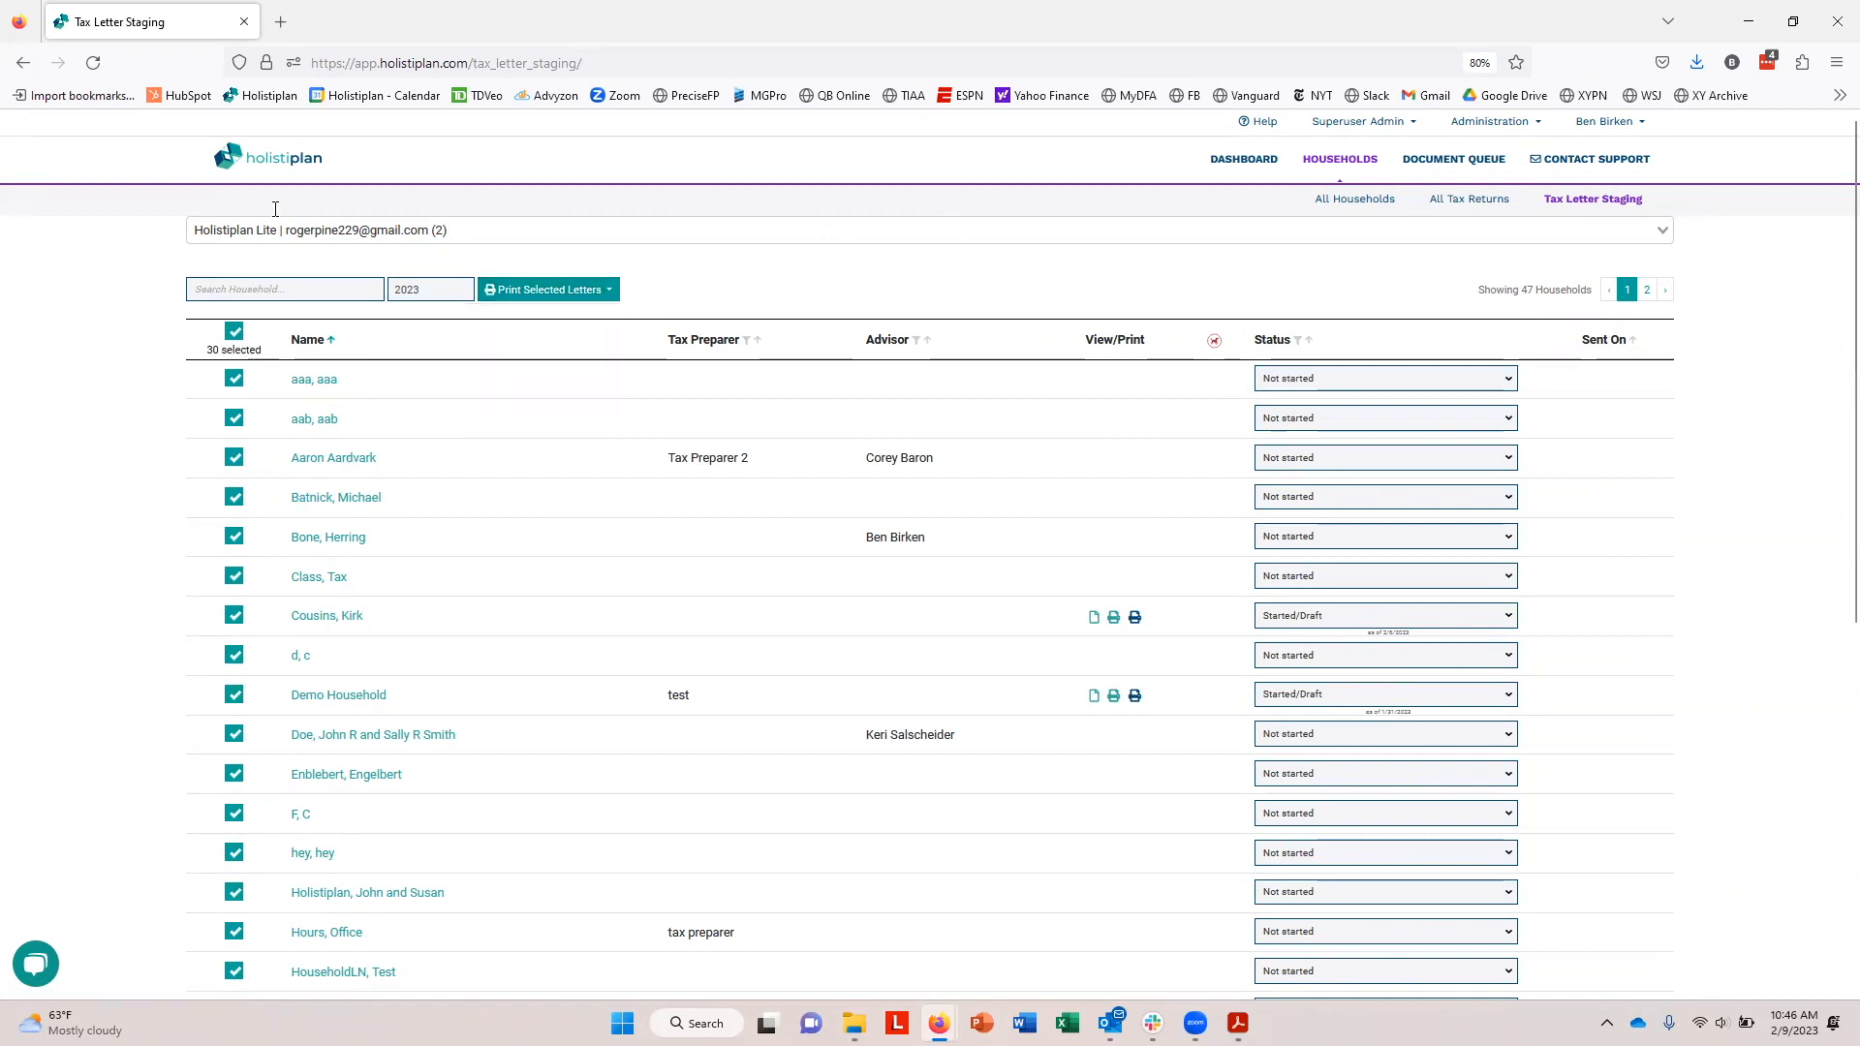
Return to the household's 2022 tax letter and examine the client print view from its header to its disclaimer
{"action": "left_click", "coordinate": [26, 66]}
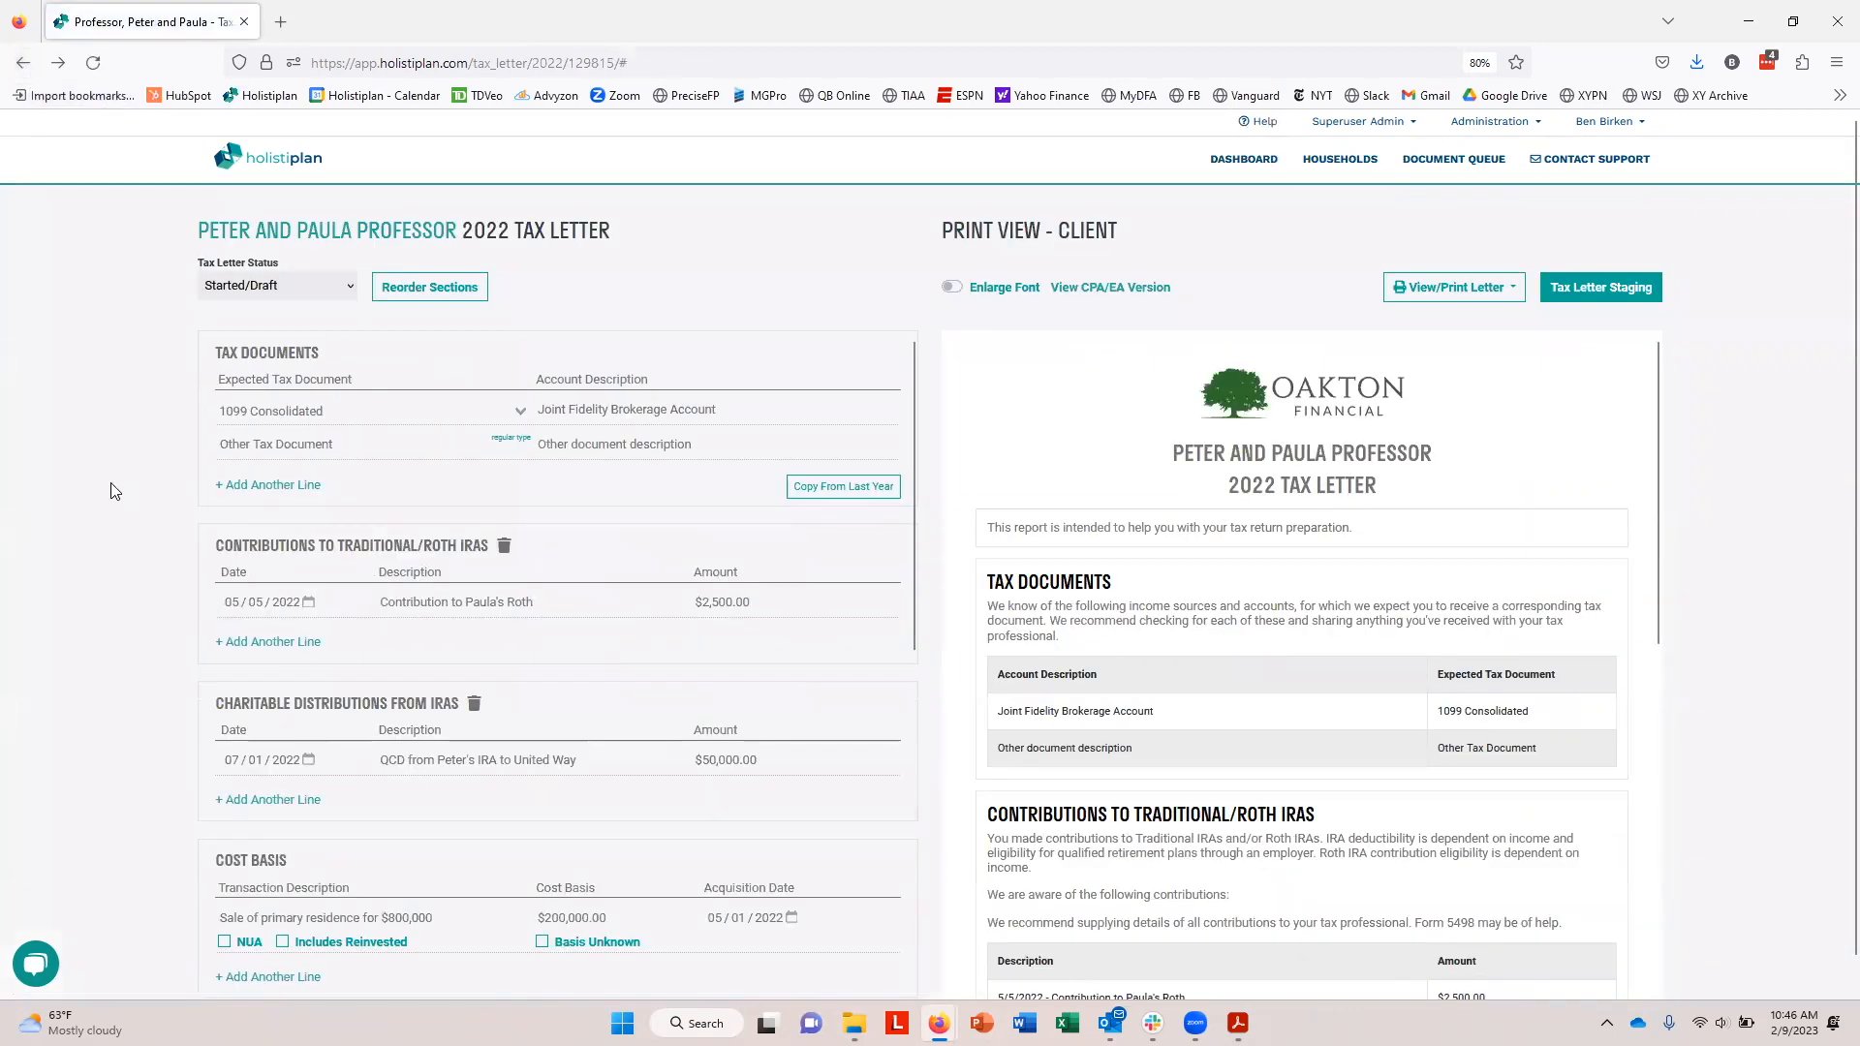
{"action": "scroll", "coordinate": [110, 491], "scroll_direction": "down", "scroll_amount": 1}
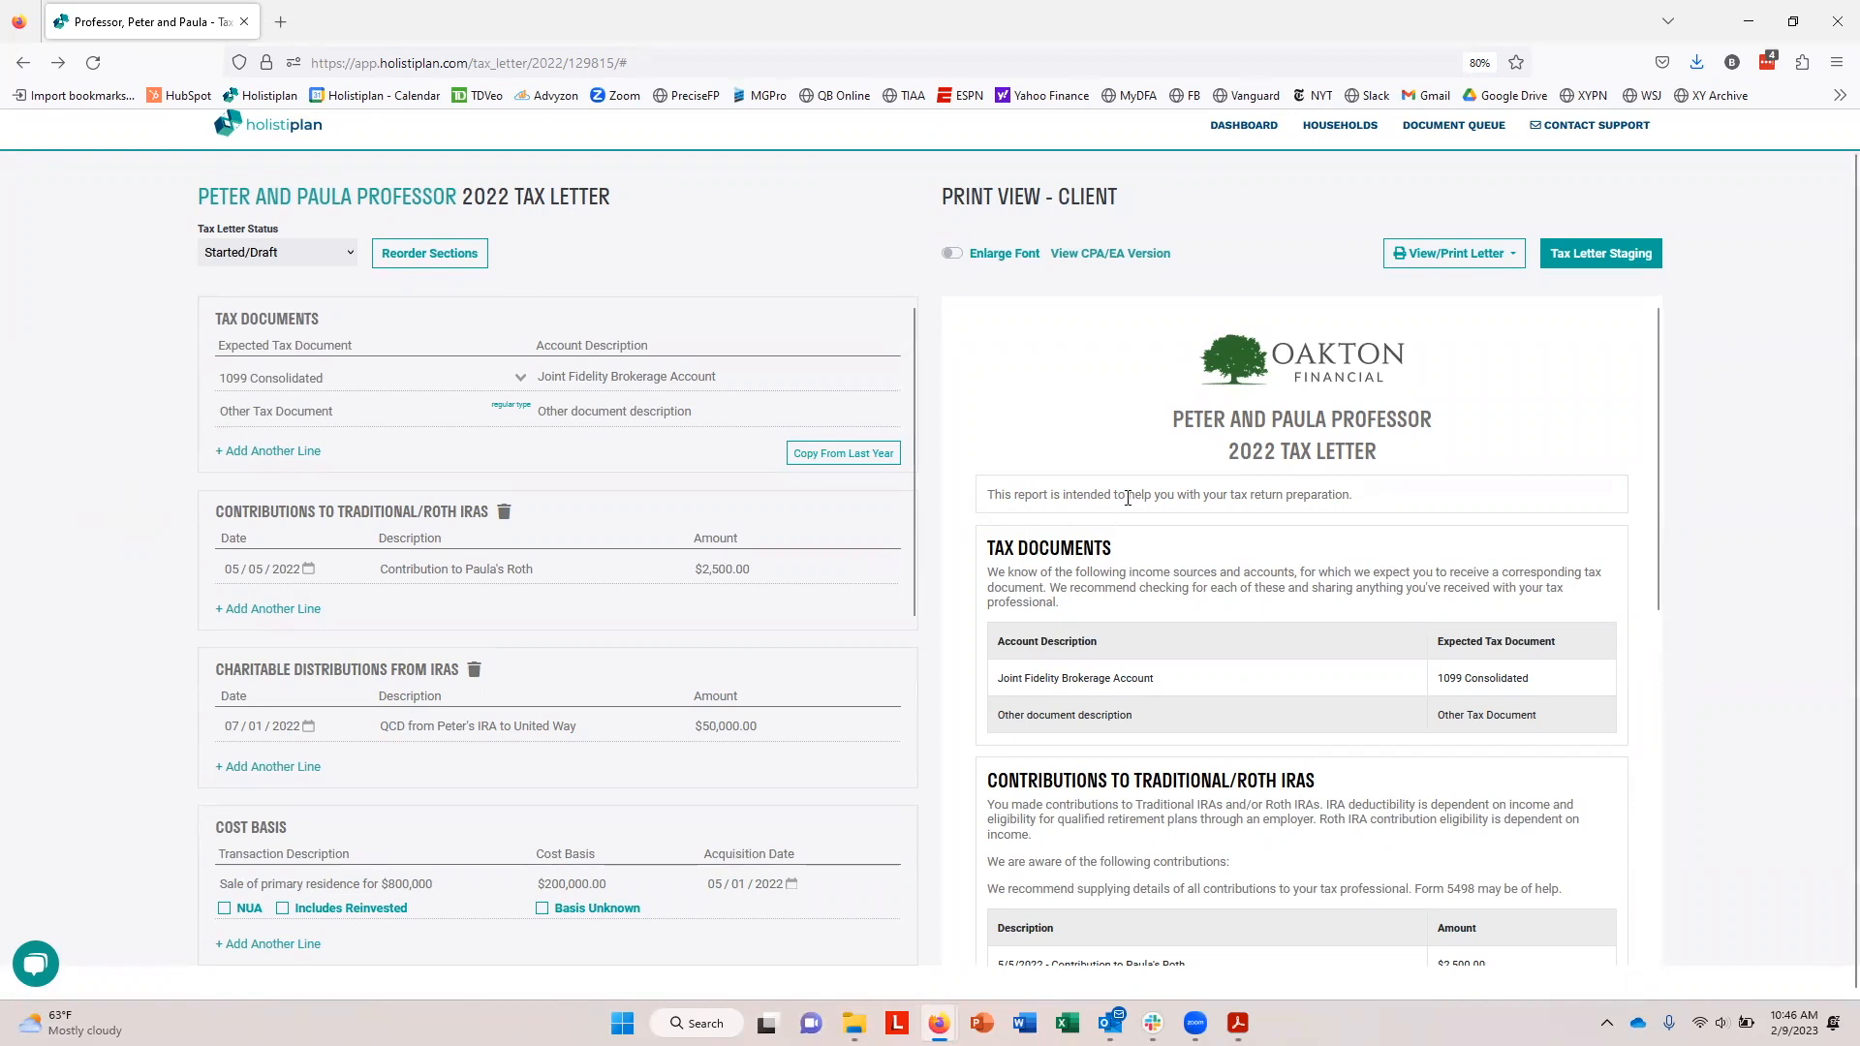
{"action": "scroll", "coordinate": [1128, 508], "scroll_direction": "down", "scroll_amount": 8}
{"action": "scroll", "coordinate": [1130, 514], "scroll_direction": "up", "scroll_amount": 10}
{"action": "scroll", "coordinate": [1169, 512], "scroll_direction": "down", "scroll_amount": 8}
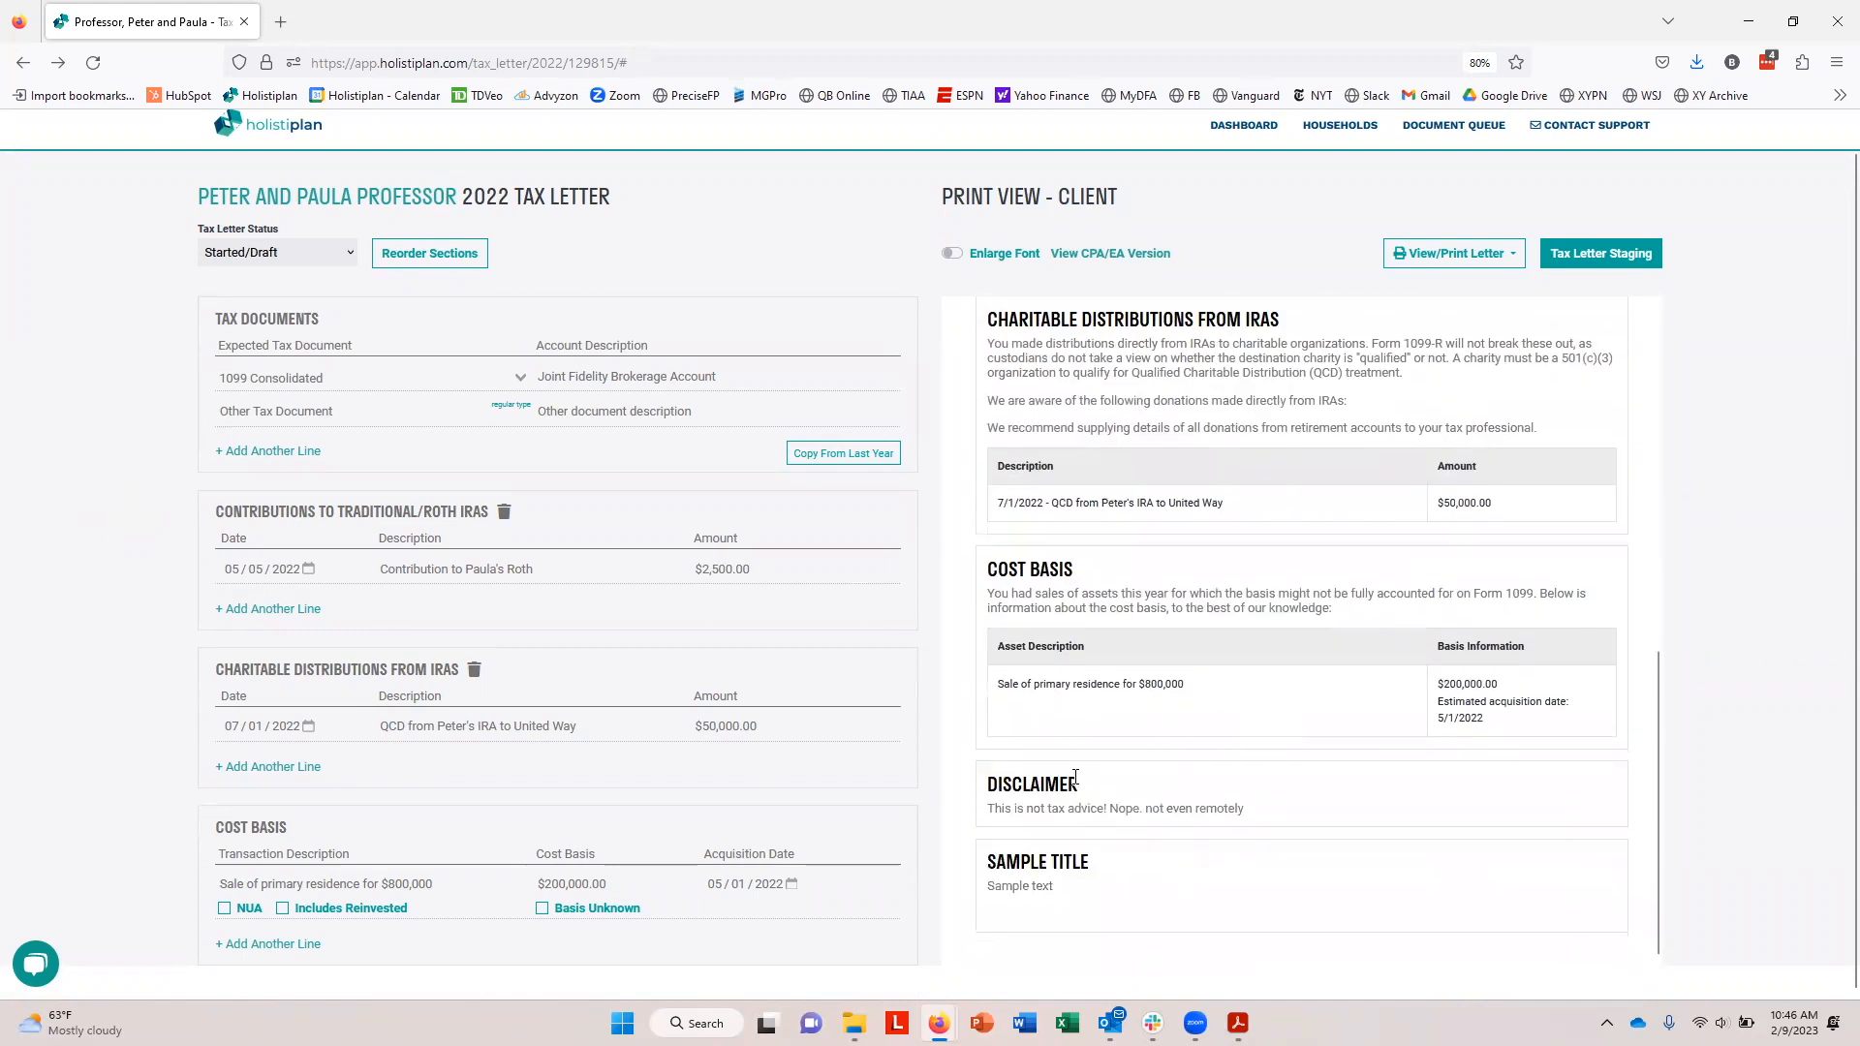
{"action": "scroll", "coordinate": [1076, 775], "scroll_direction": "up", "scroll_amount": 10}
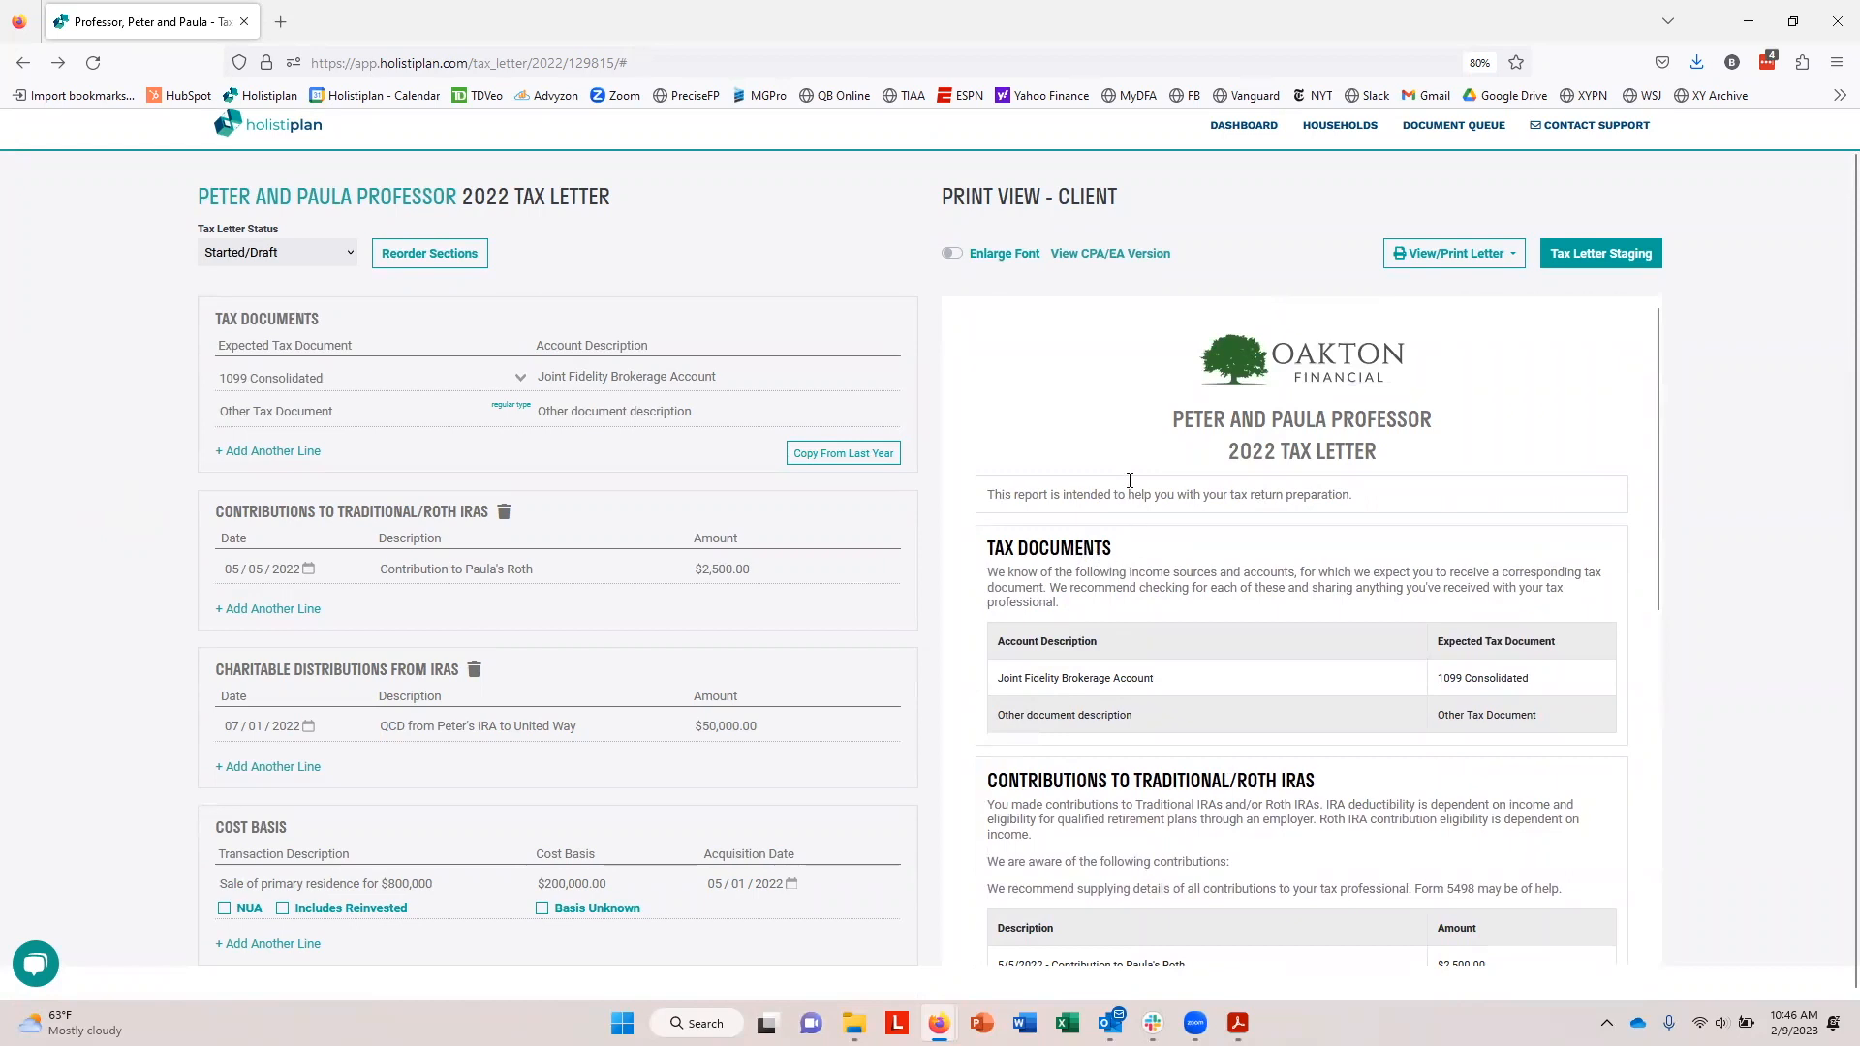
Examine the logo, tax letter headers and disclaimer in the firm's customization settings, and return to the 2022 tax letter
{"action": "scroll", "coordinate": [1312, 254], "scroll_direction": "up", "scroll_amount": 1}
{"action": "left_click", "coordinate": [1515, 126]}
{"action": "left_click", "coordinate": [1509, 163]}
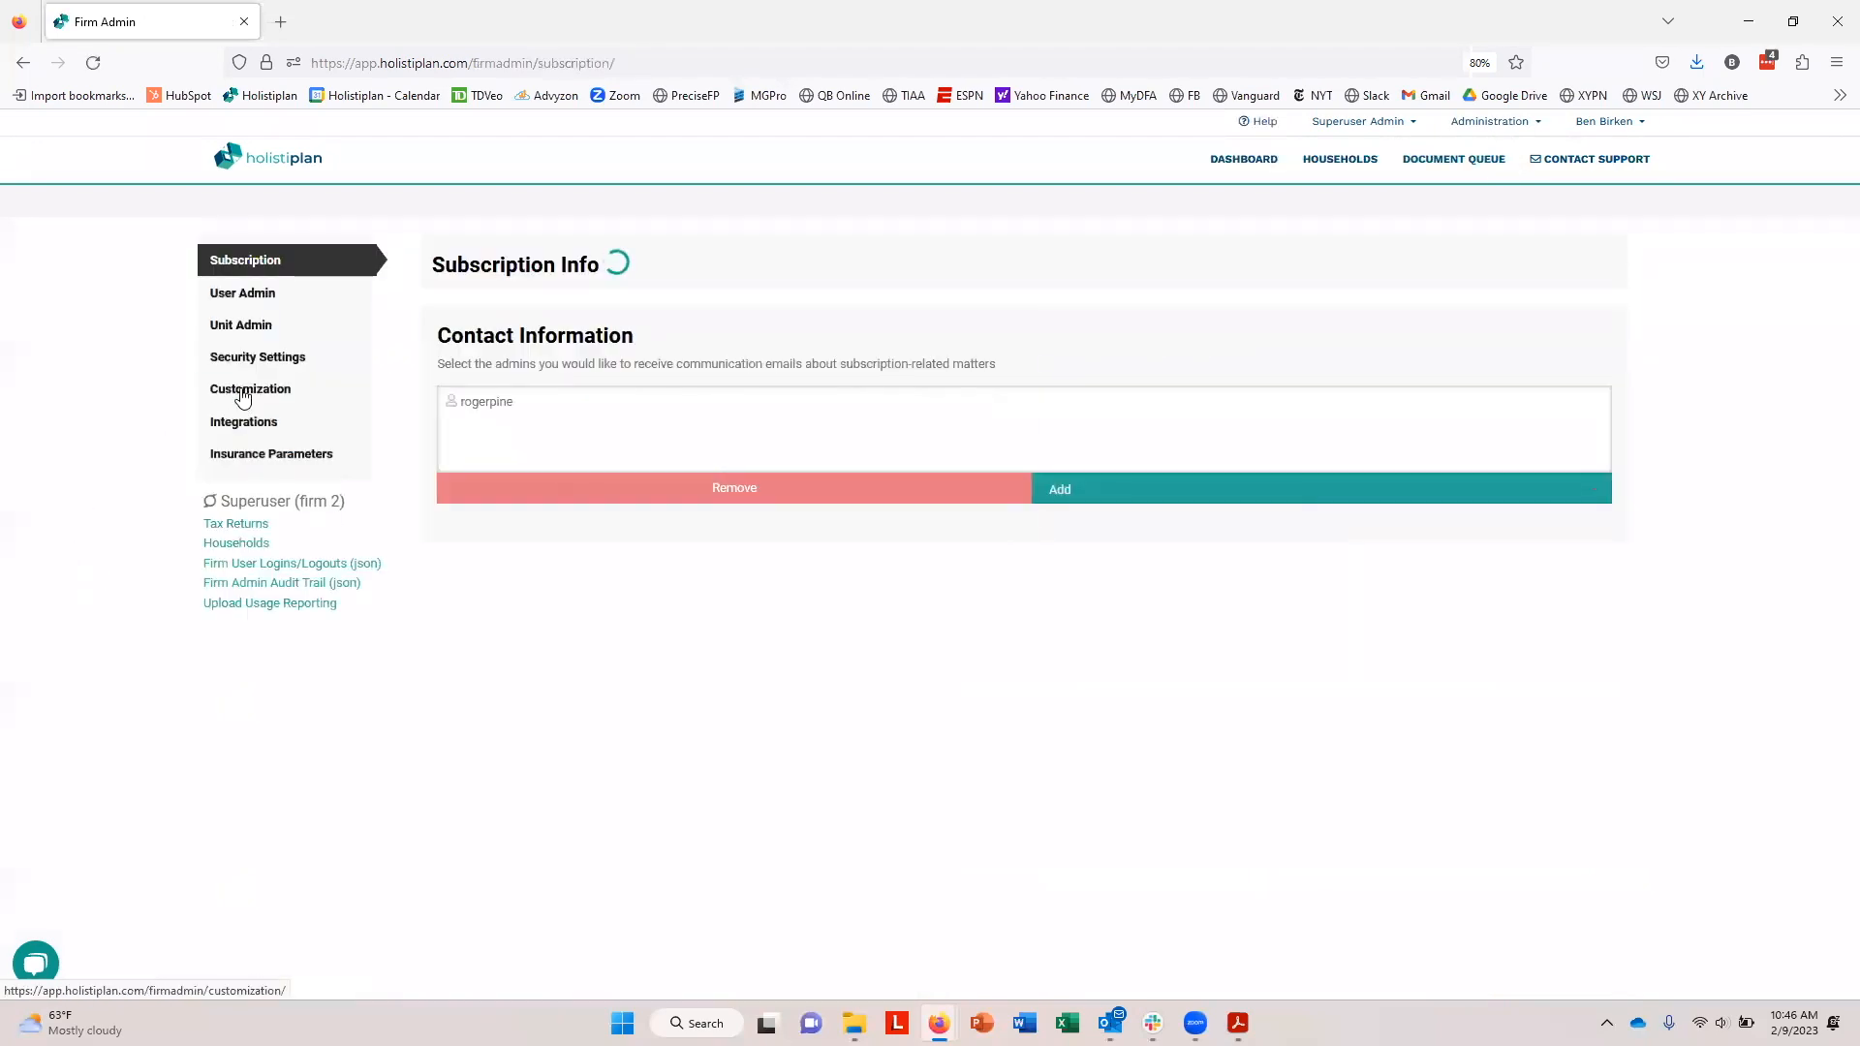
{"action": "left_click", "coordinate": [242, 392]}
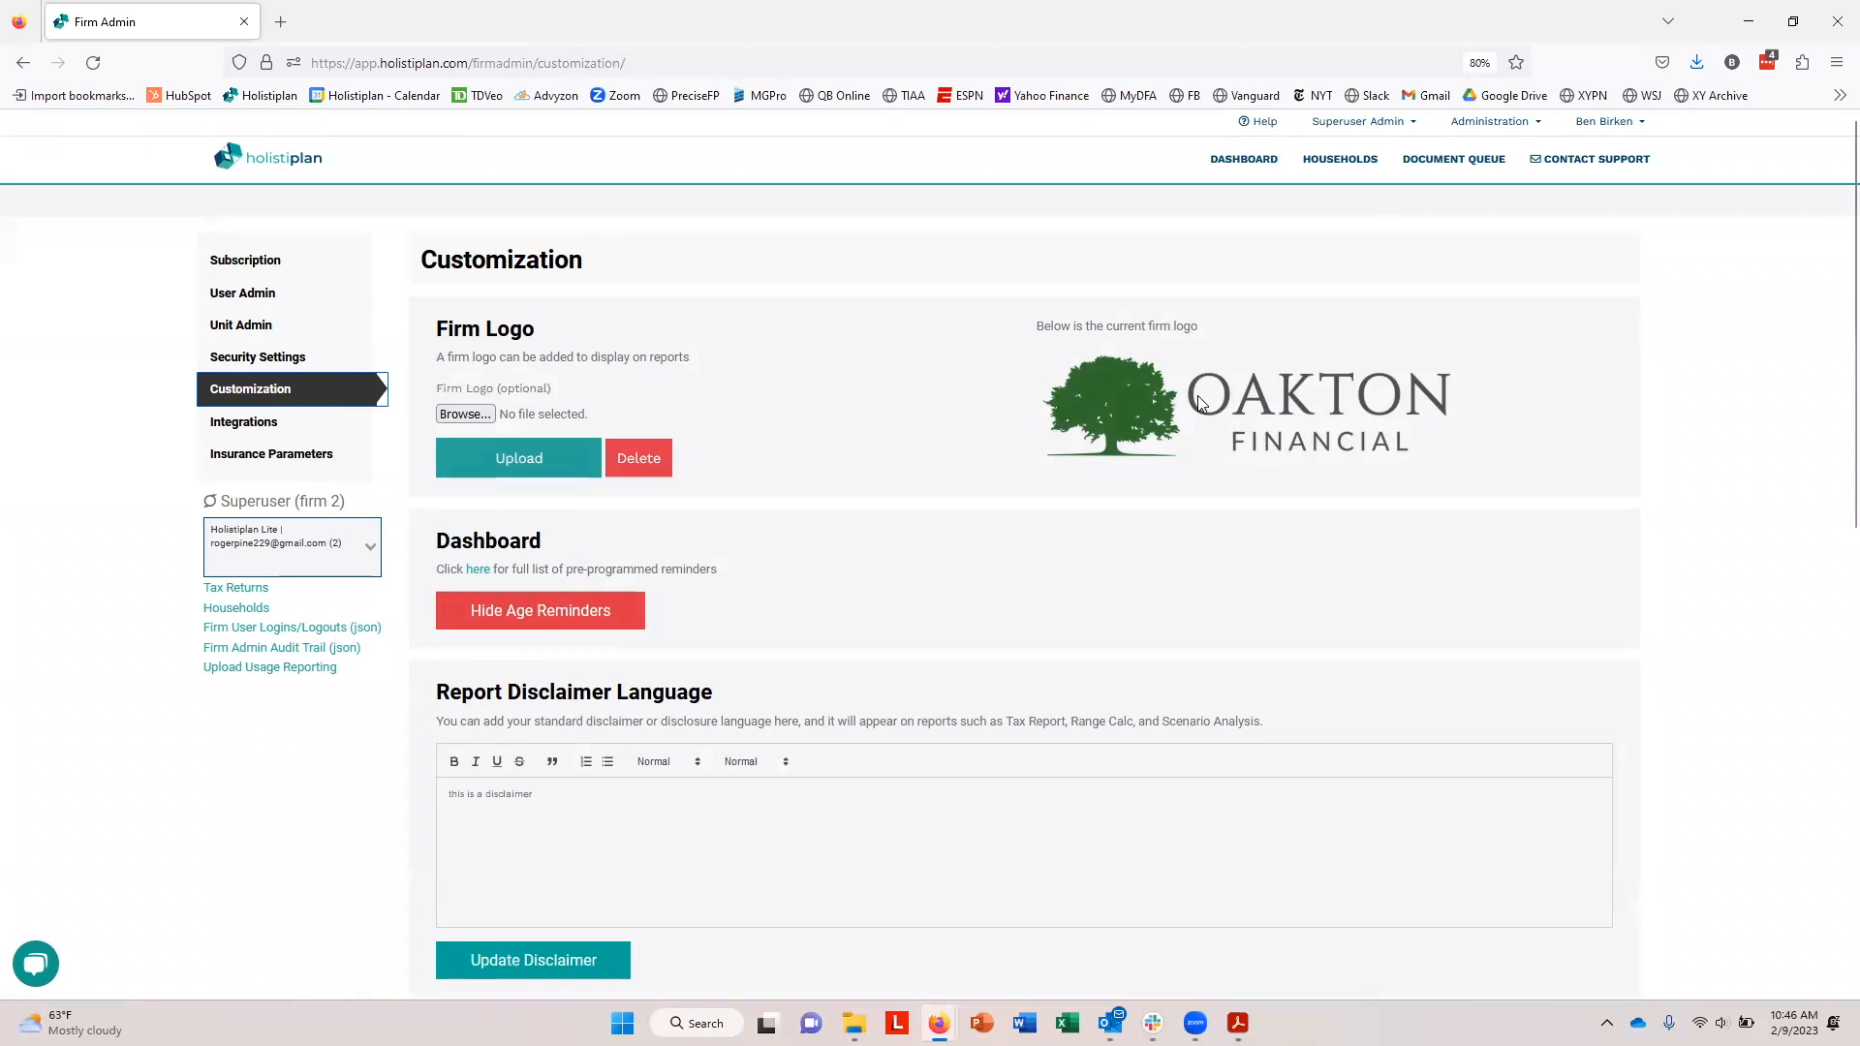
{"action": "scroll", "coordinate": [975, 608], "scroll_direction": "down", "scroll_amount": 5}
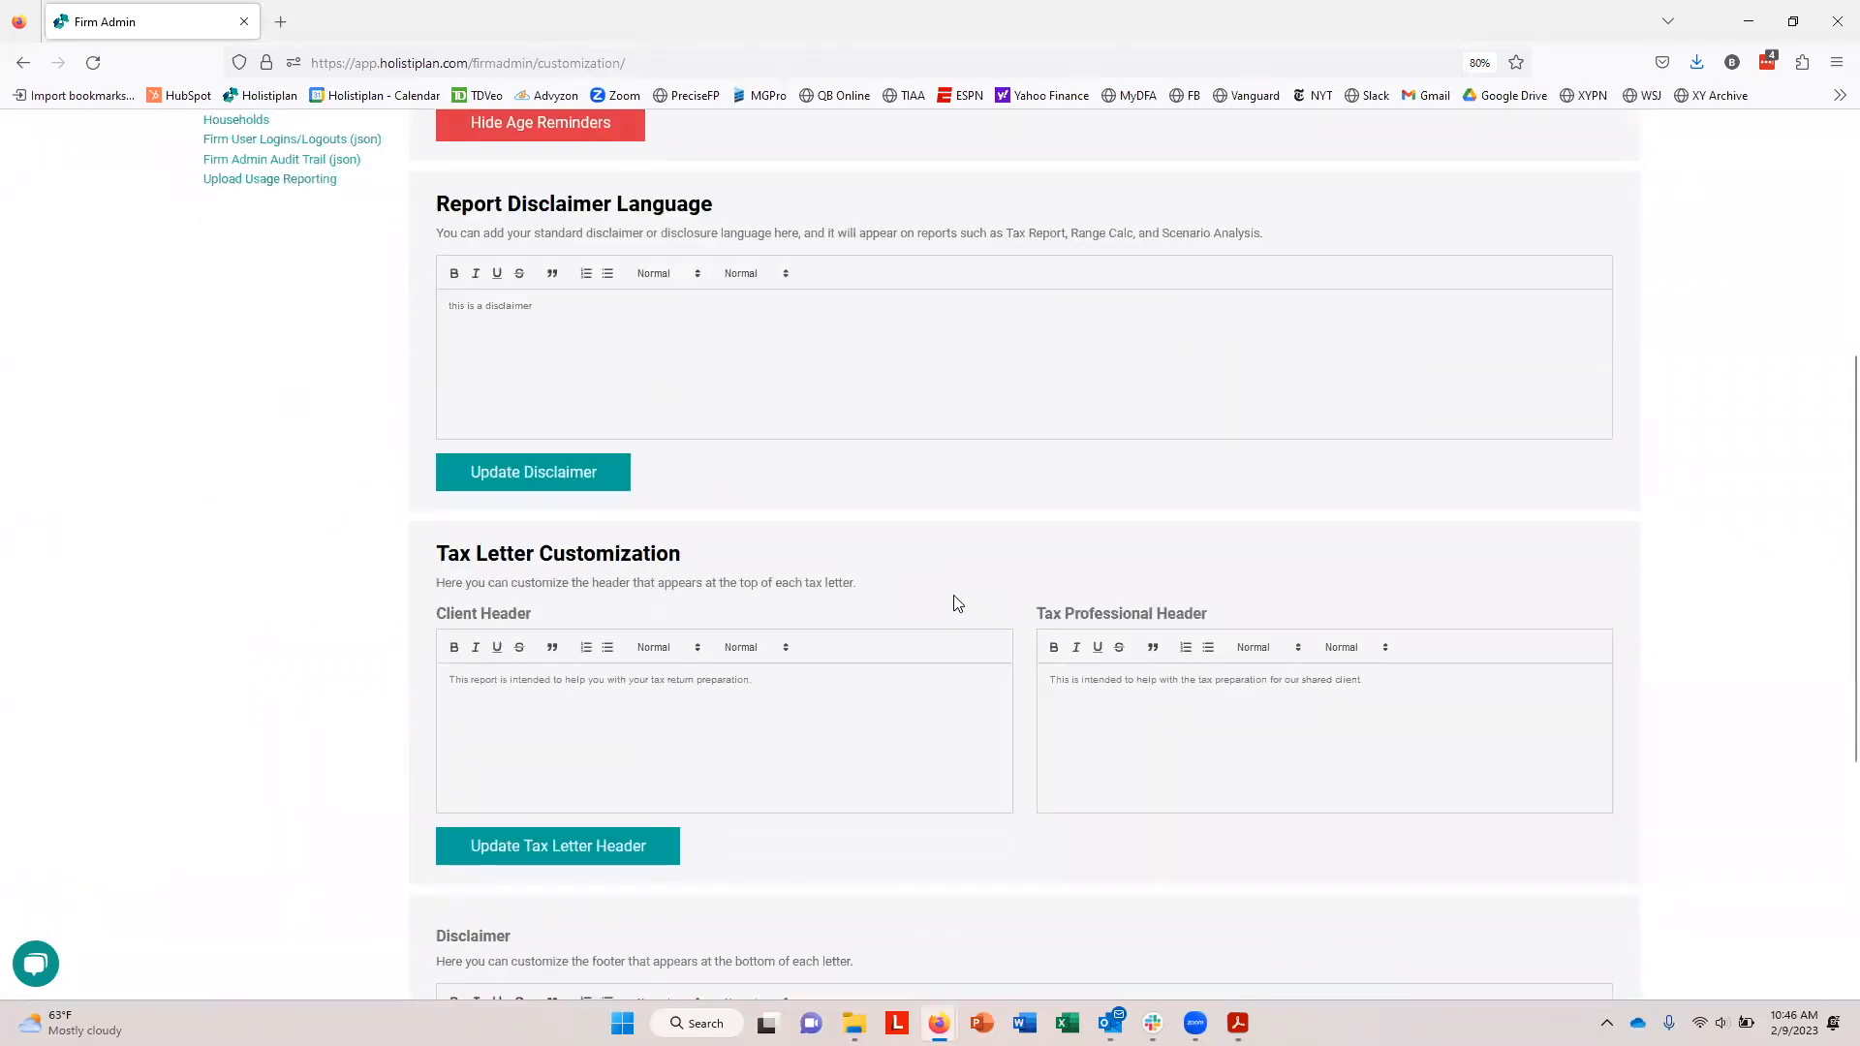
{"action": "scroll", "coordinate": [969, 607], "scroll_direction": "down", "scroll_amount": 3}
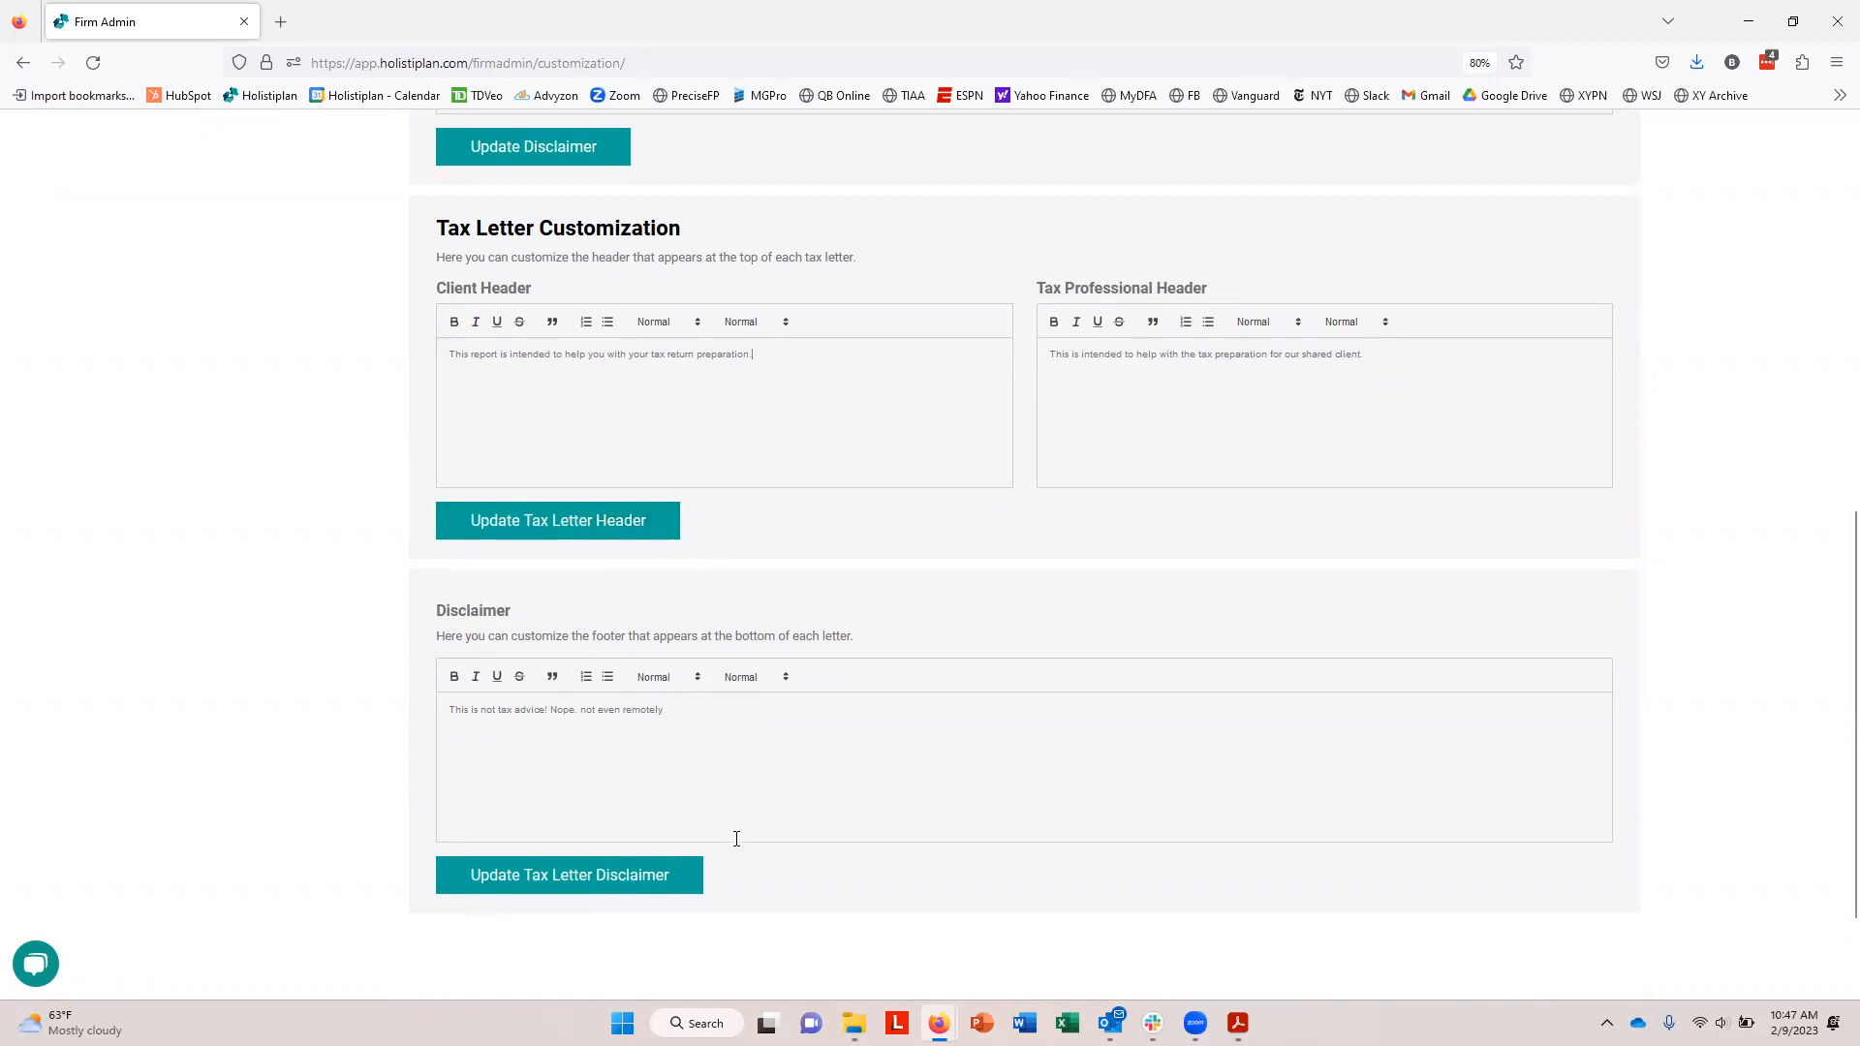
{"action": "scroll", "coordinate": [646, 728], "scroll_direction": "down", "scroll_amount": 1}
{"action": "scroll", "coordinate": [175, 519], "scroll_direction": "up", "scroll_amount": 4}
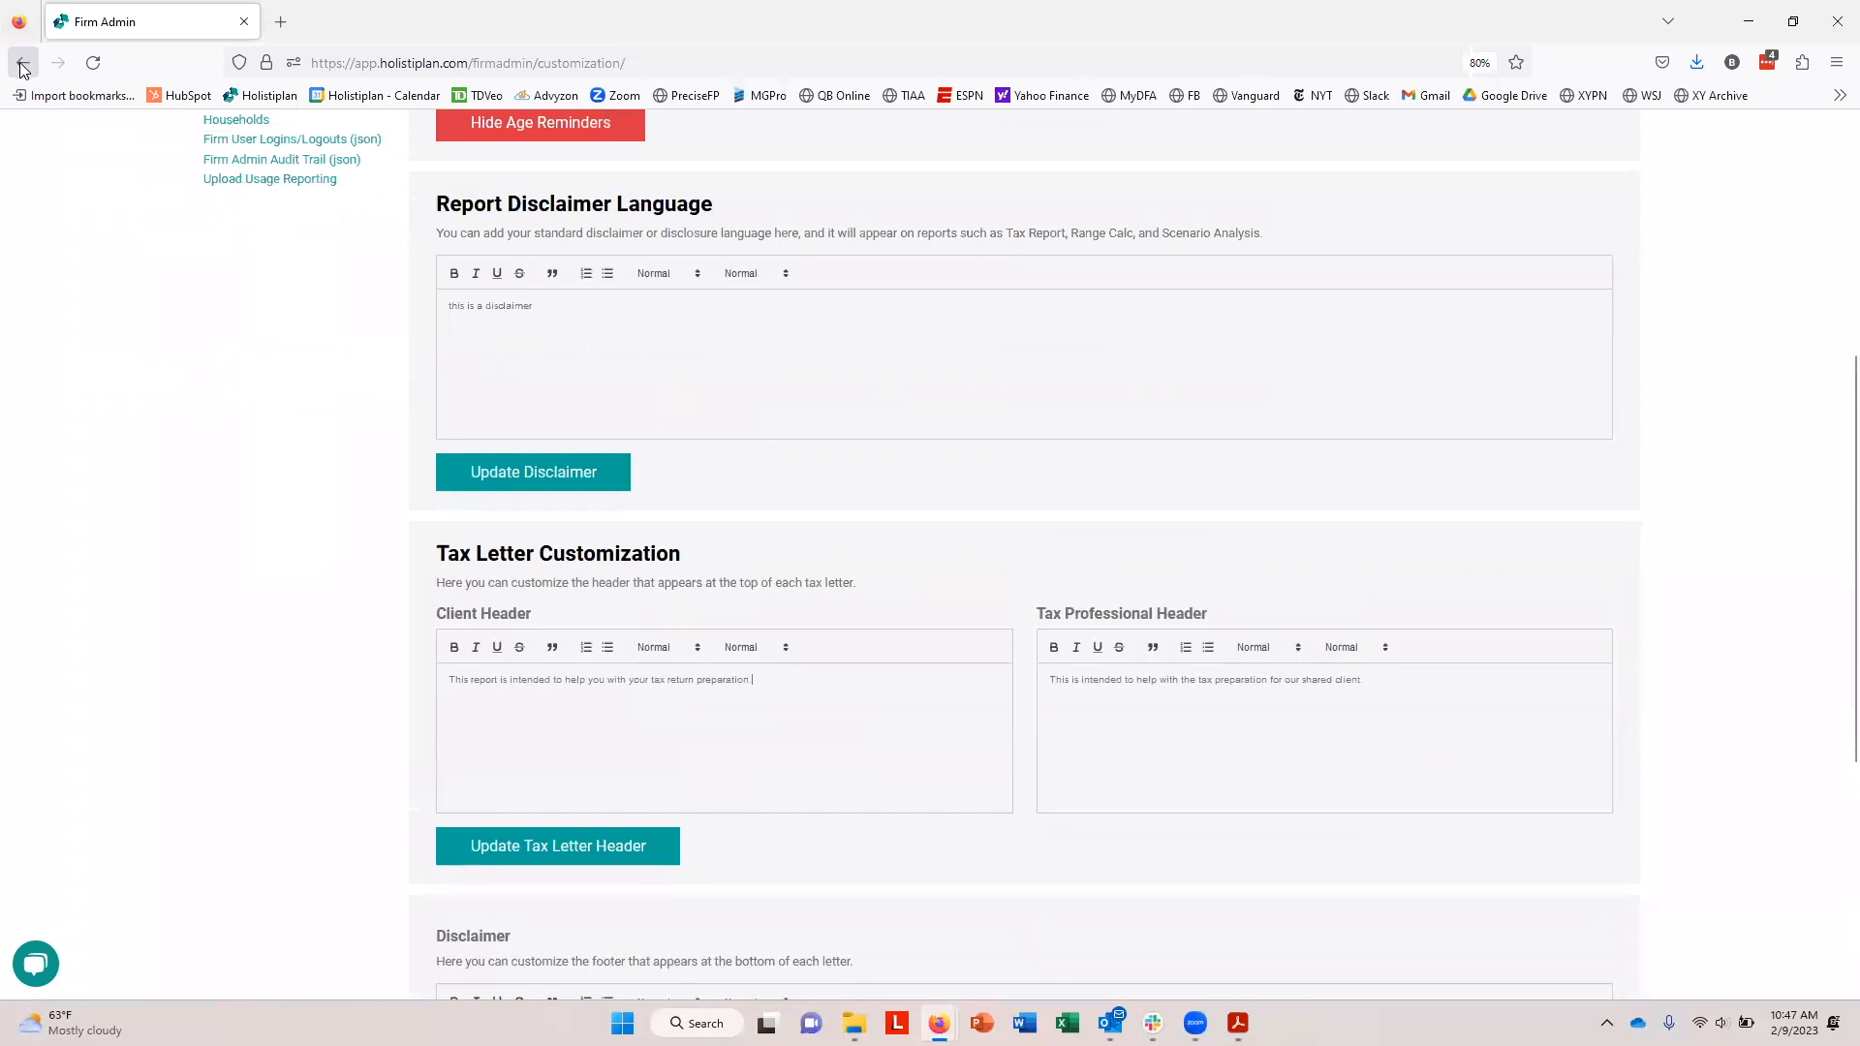
{"action": "left_click", "coordinate": [23, 64]}
{"action": "left_click", "coordinate": [23, 64]}
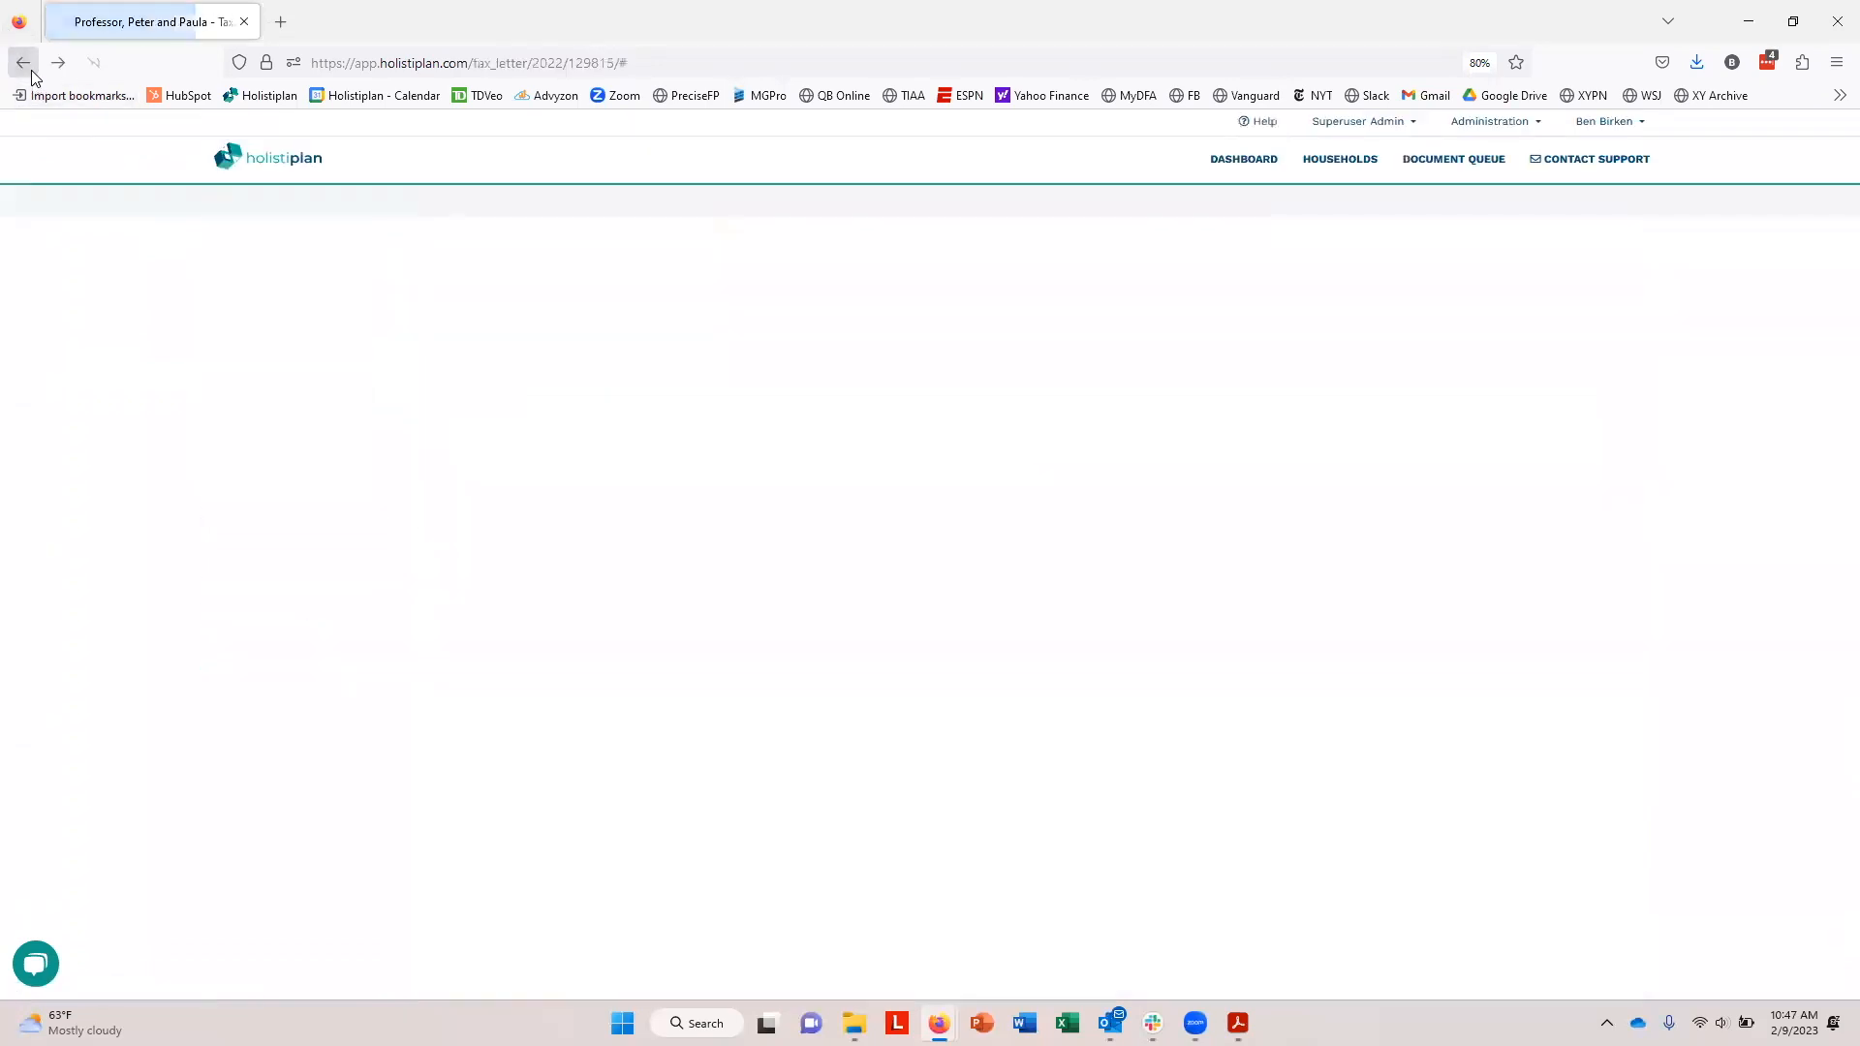